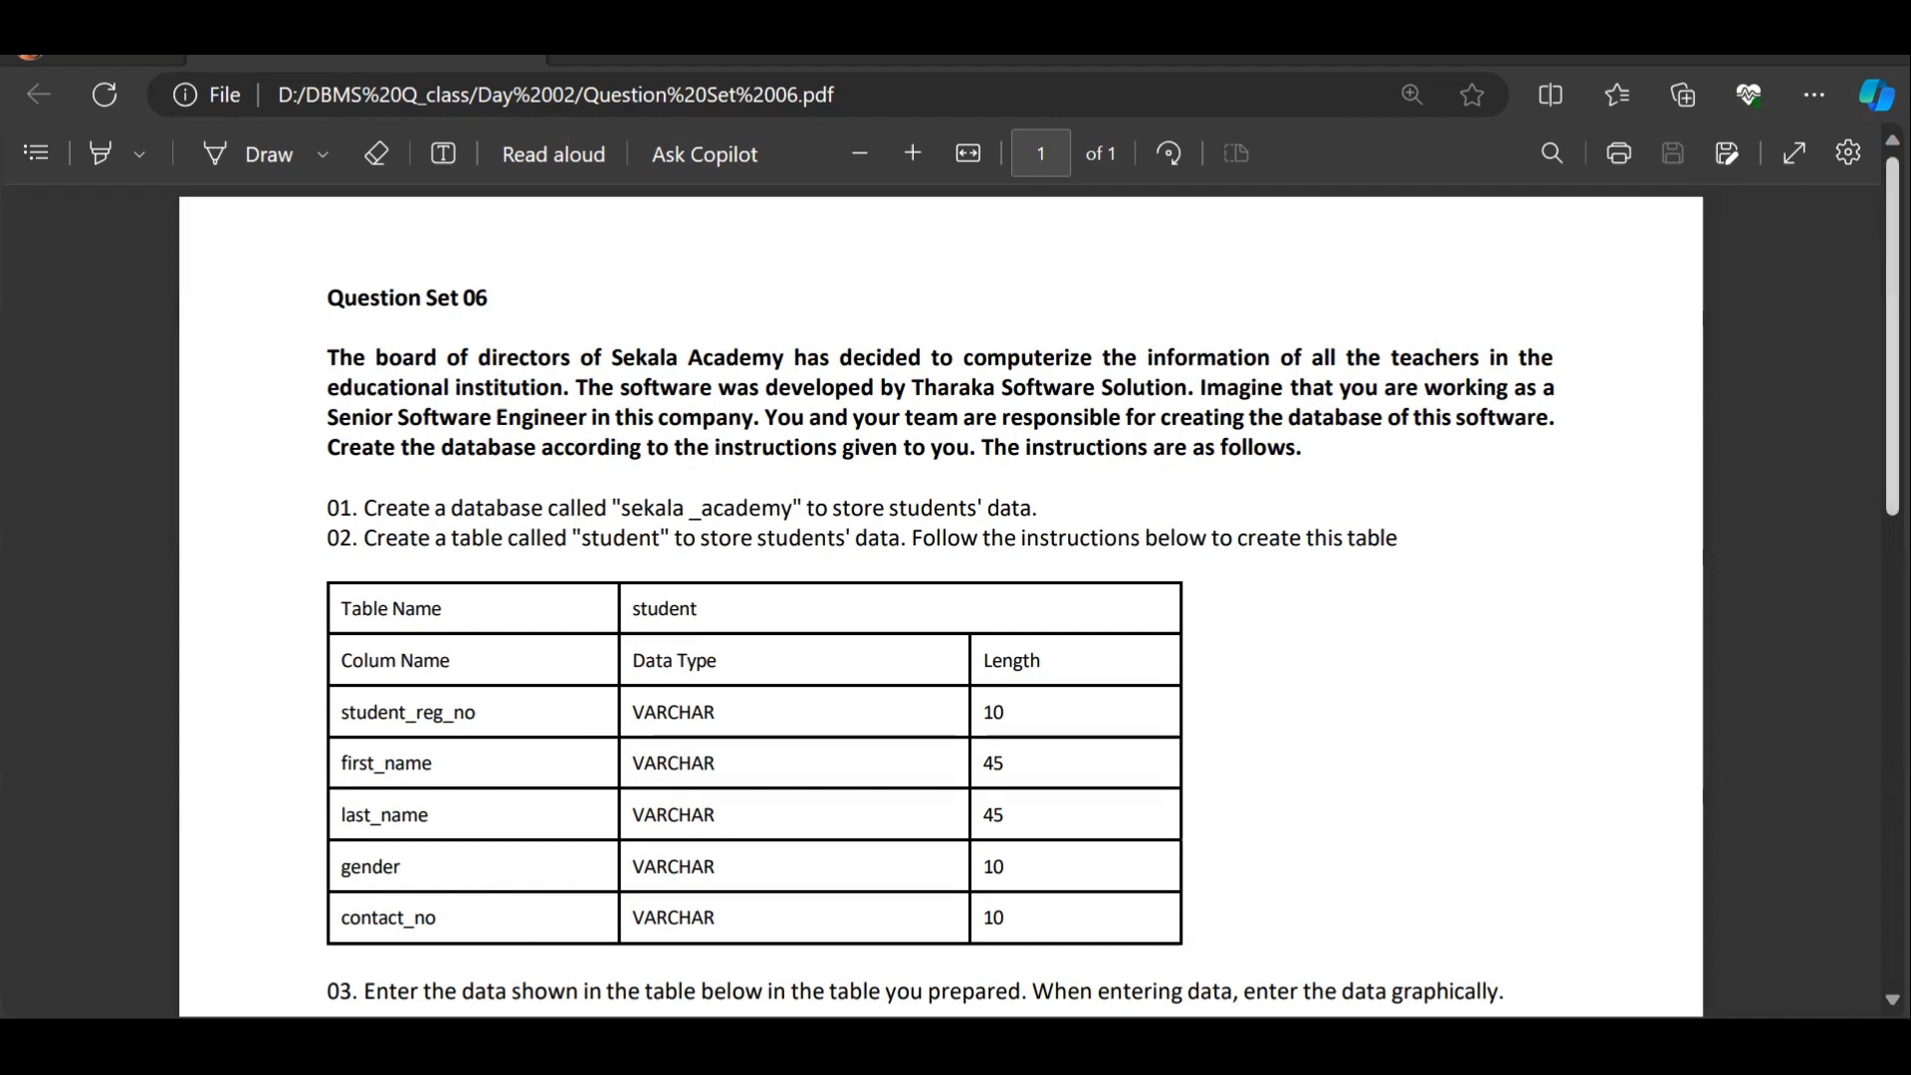
After reading the question sheet, create database 'sekala _academy' under the Unnamed session
{"action": "scroll", "coordinate": [940, 598], "scroll_direction": "down", "scroll_amount": 3}
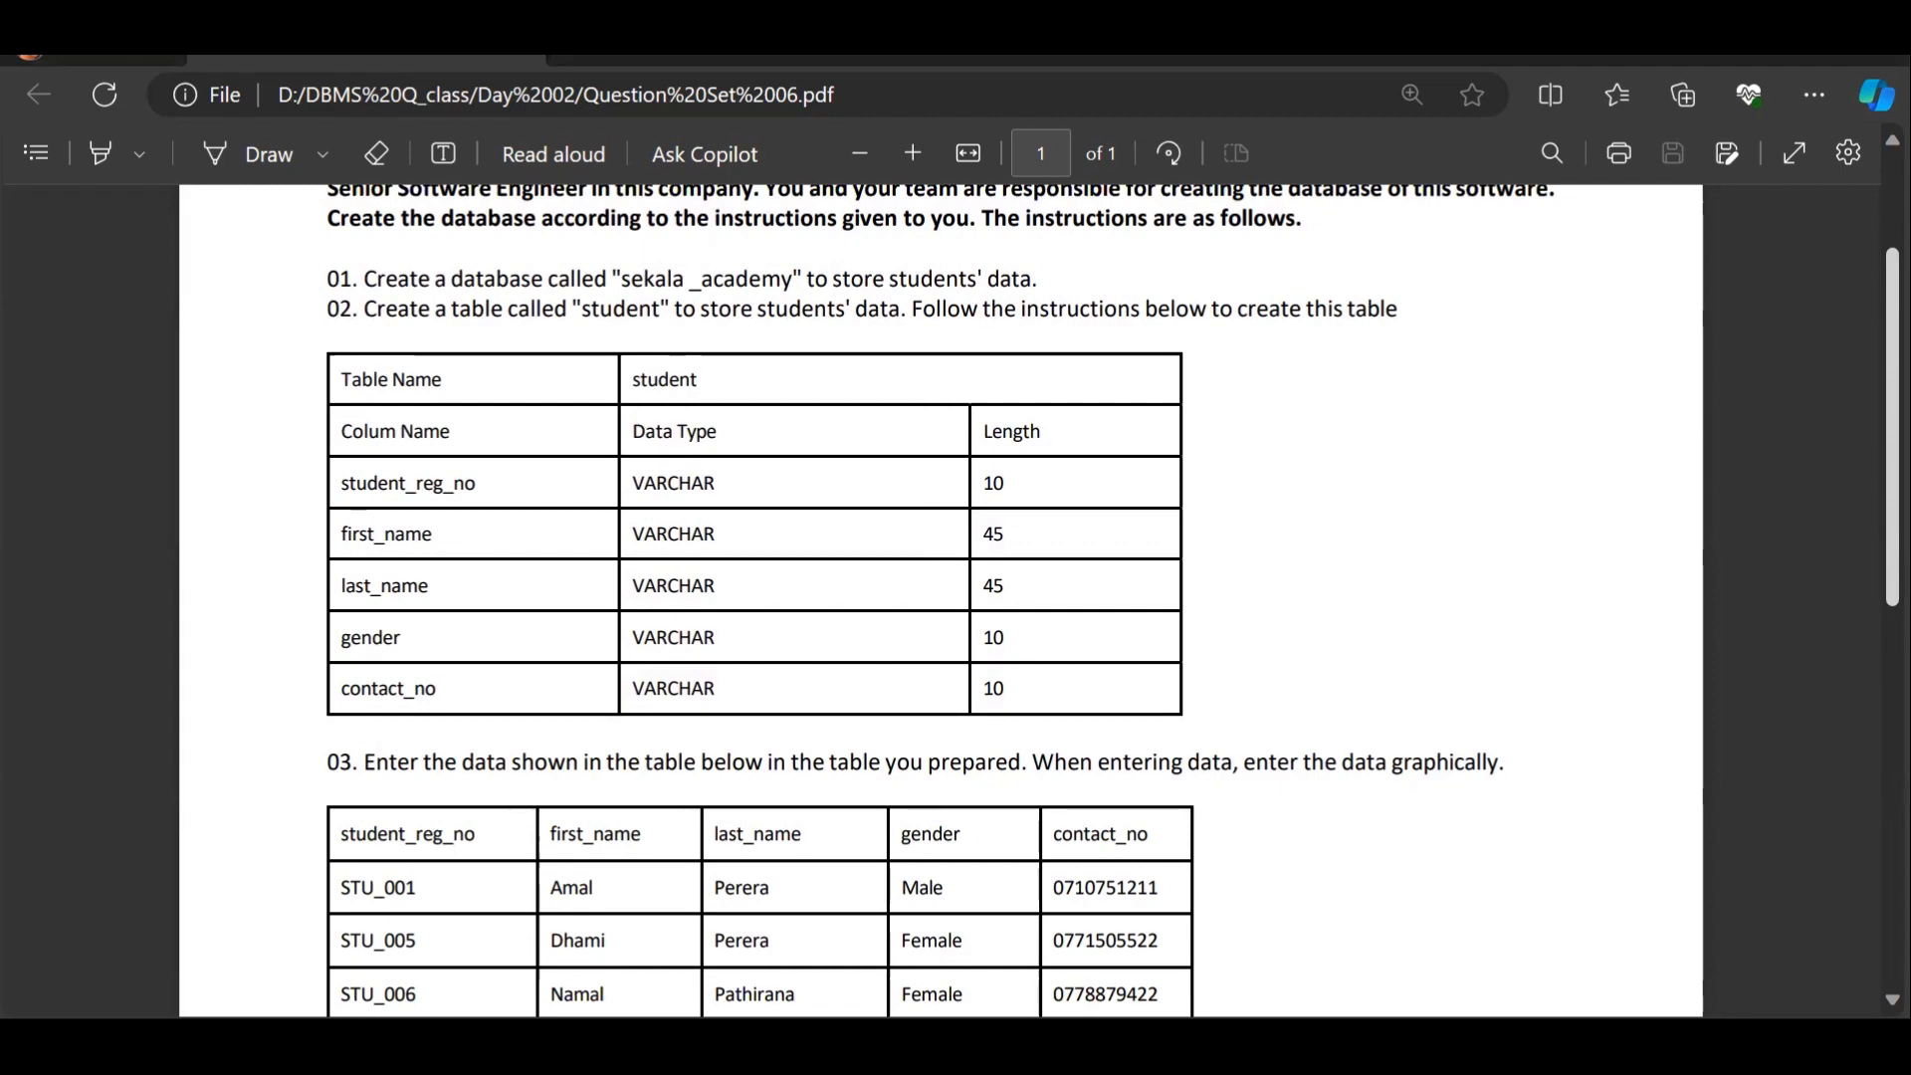
{"action": "scroll", "coordinate": [941, 597], "scroll_direction": "down", "scroll_amount": 5}
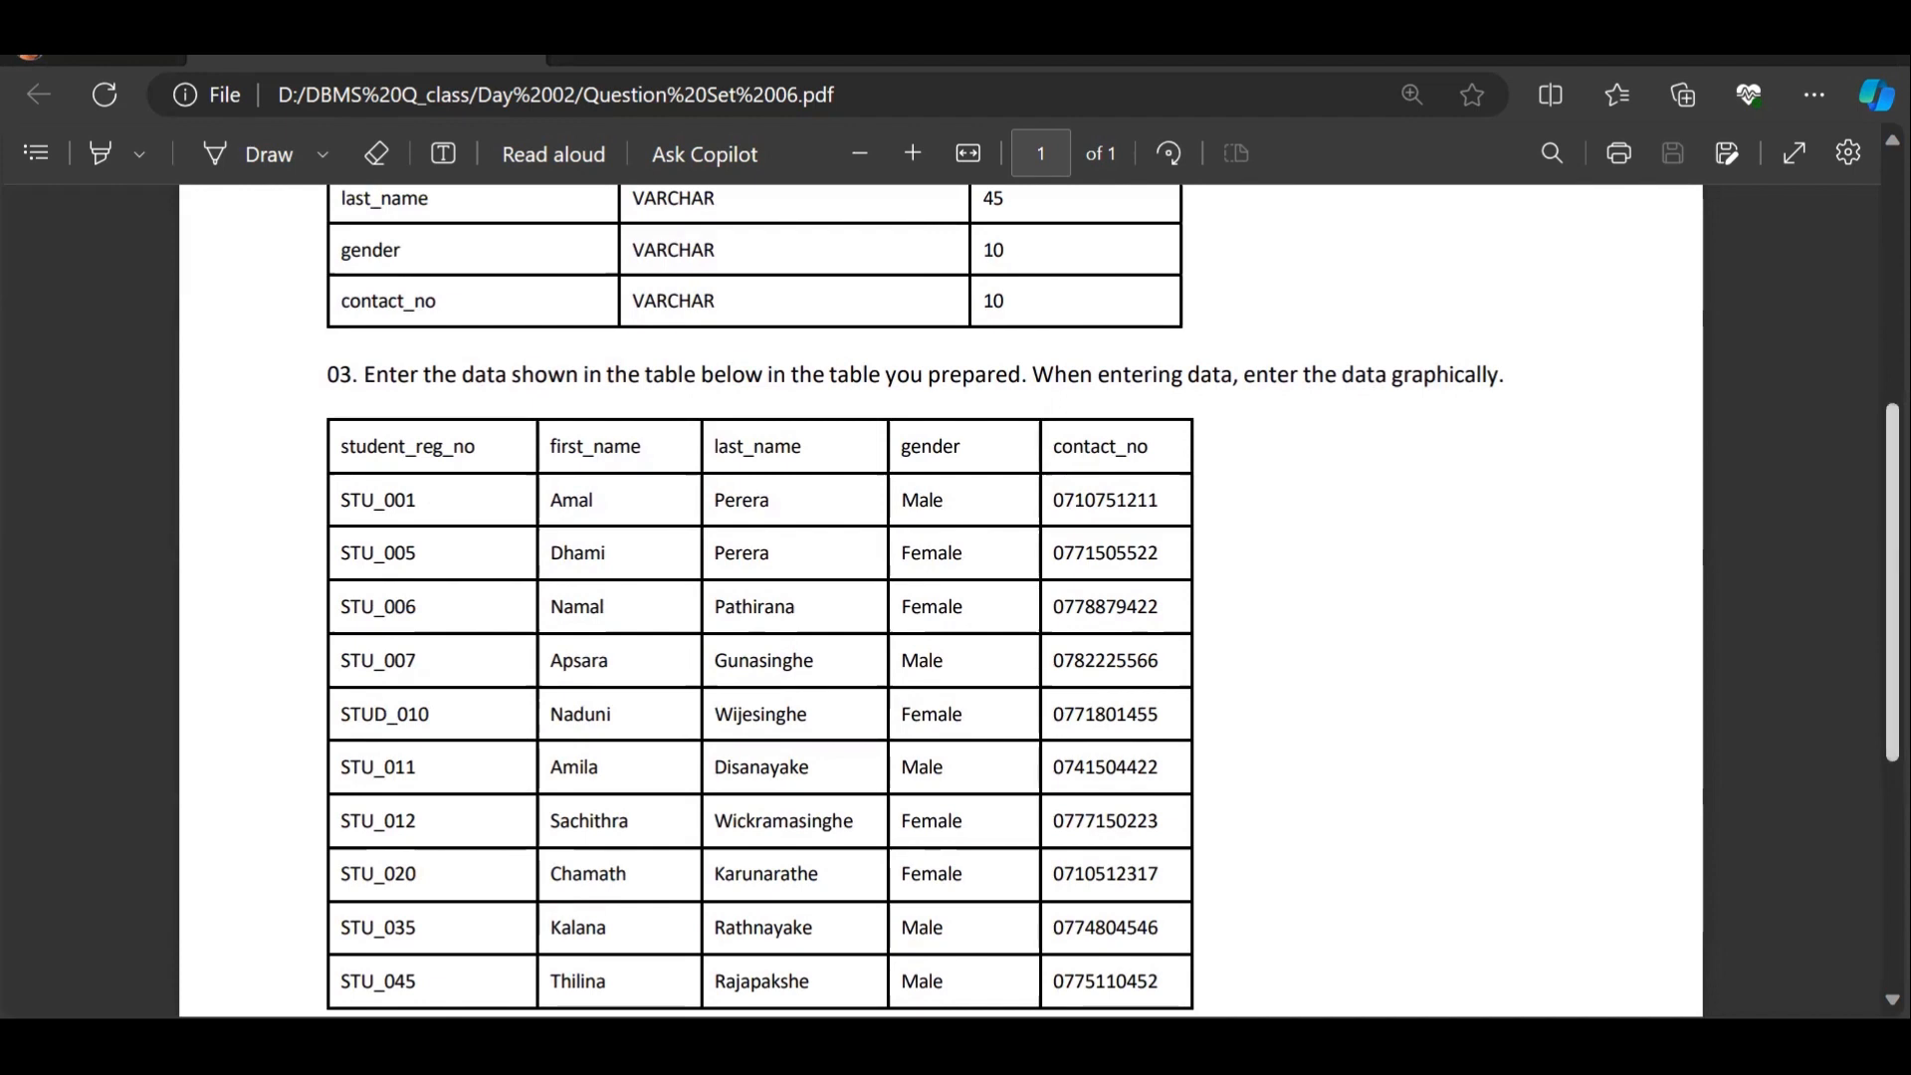
{"action": "scroll", "coordinate": [734, 426], "scroll_direction": "down", "scroll_amount": 3}
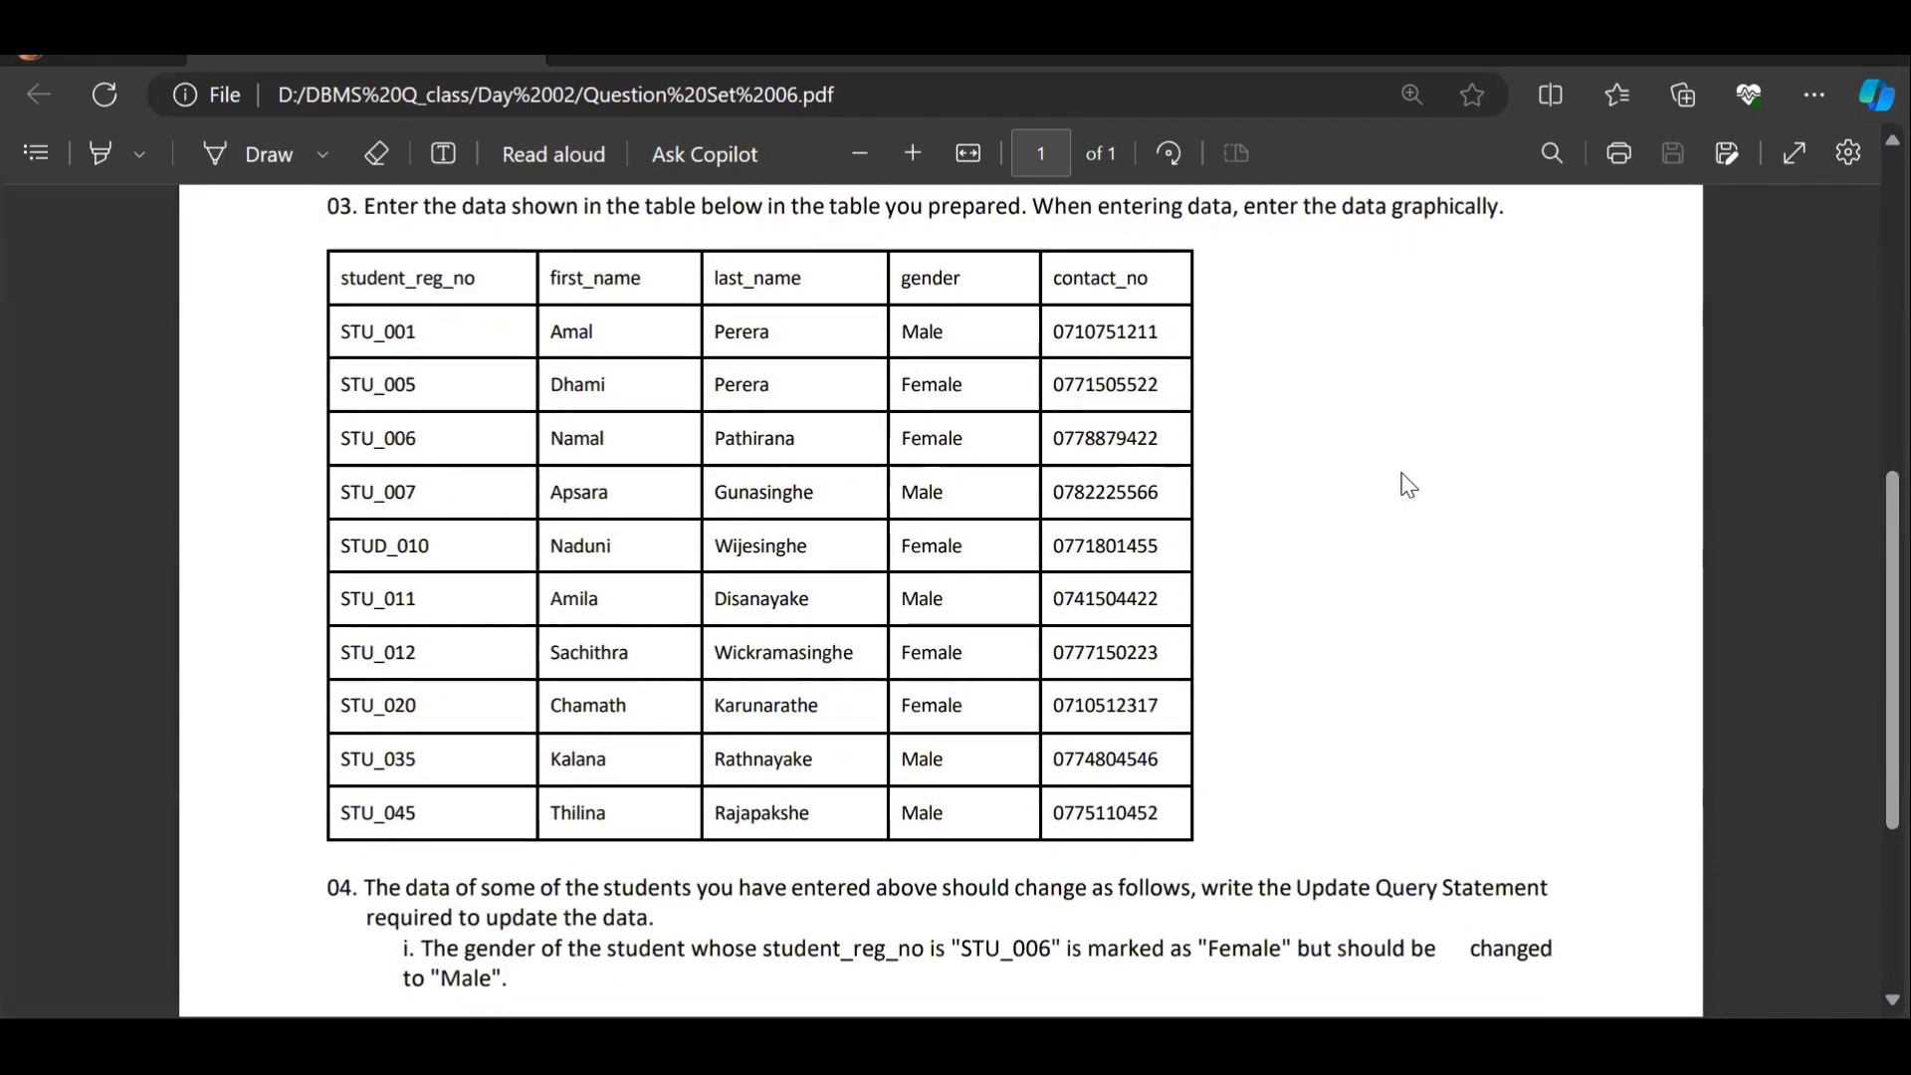
{"action": "scroll", "coordinate": [1892, 697], "scroll_direction": "down", "scroll_amount": 5}
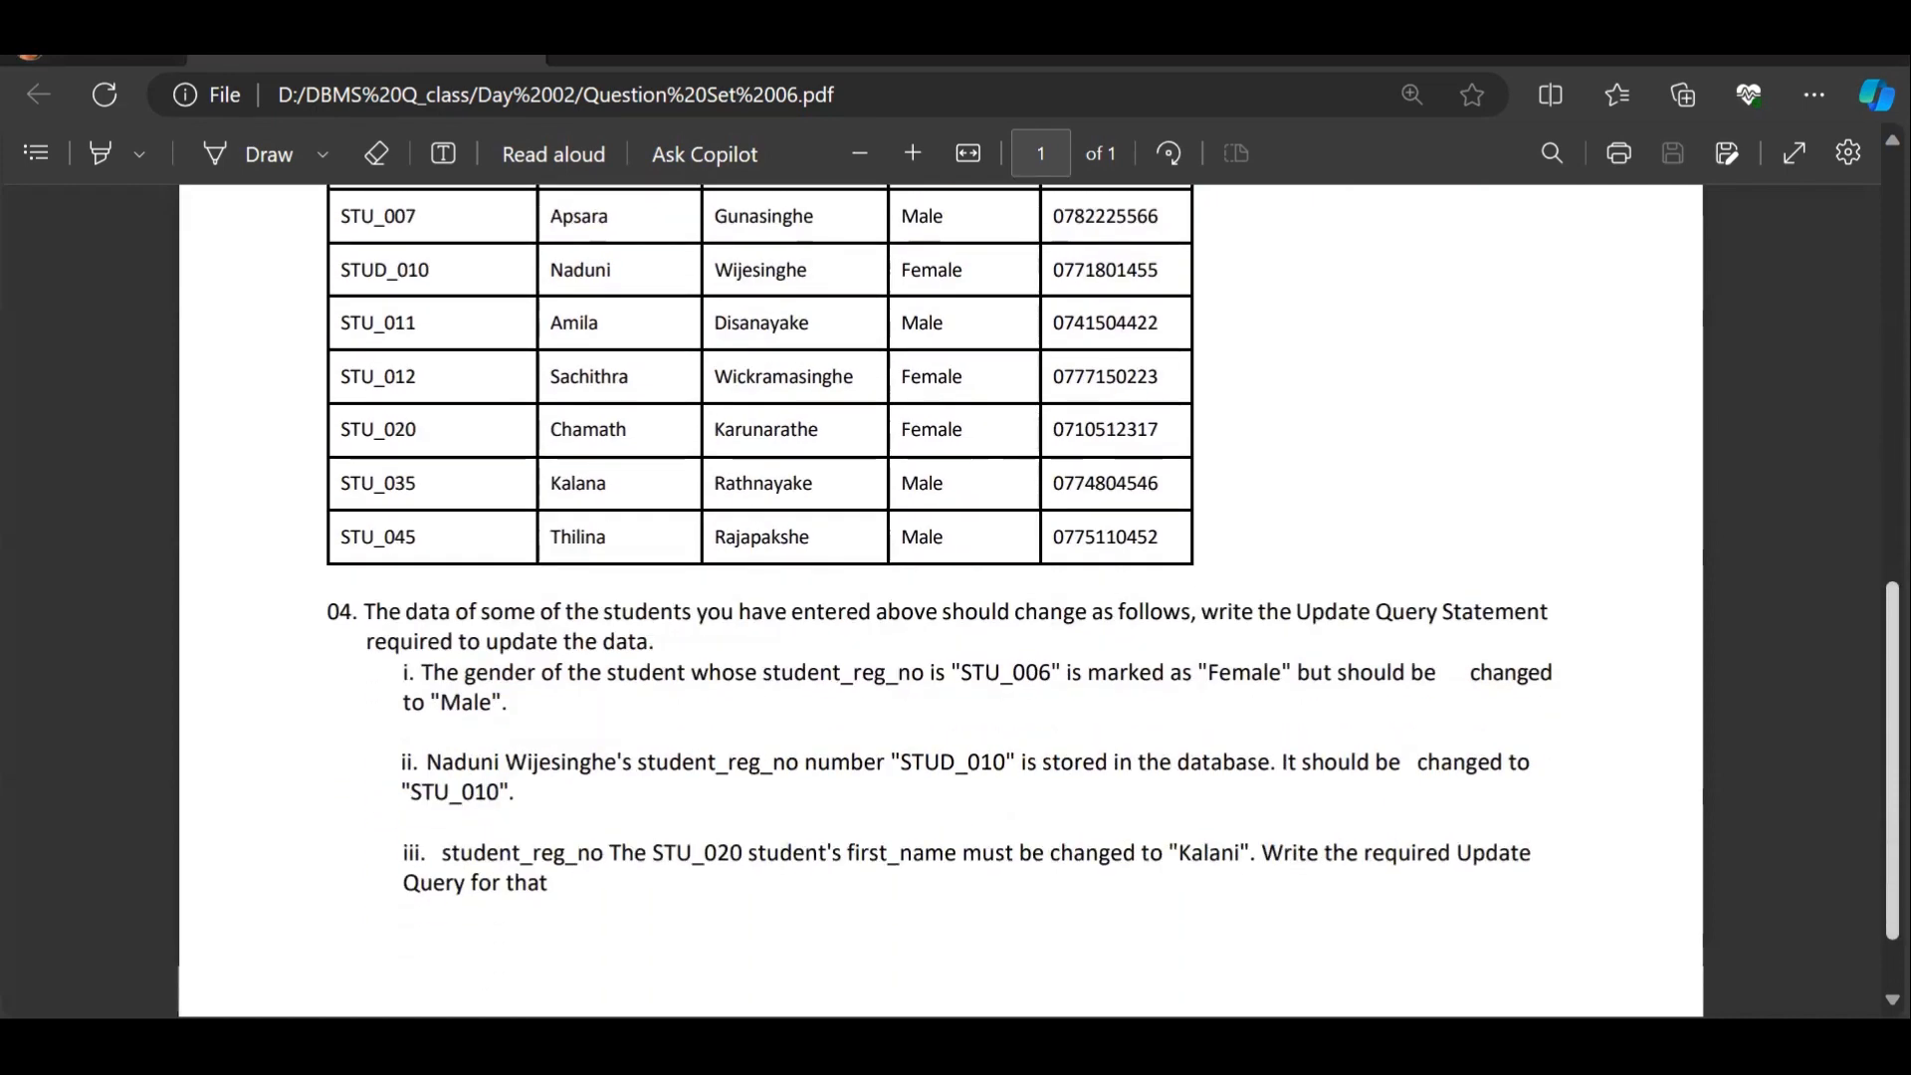
{"action": "left_click_drag", "start_coordinate": [1893, 758], "coordinate": [1893, 767]}
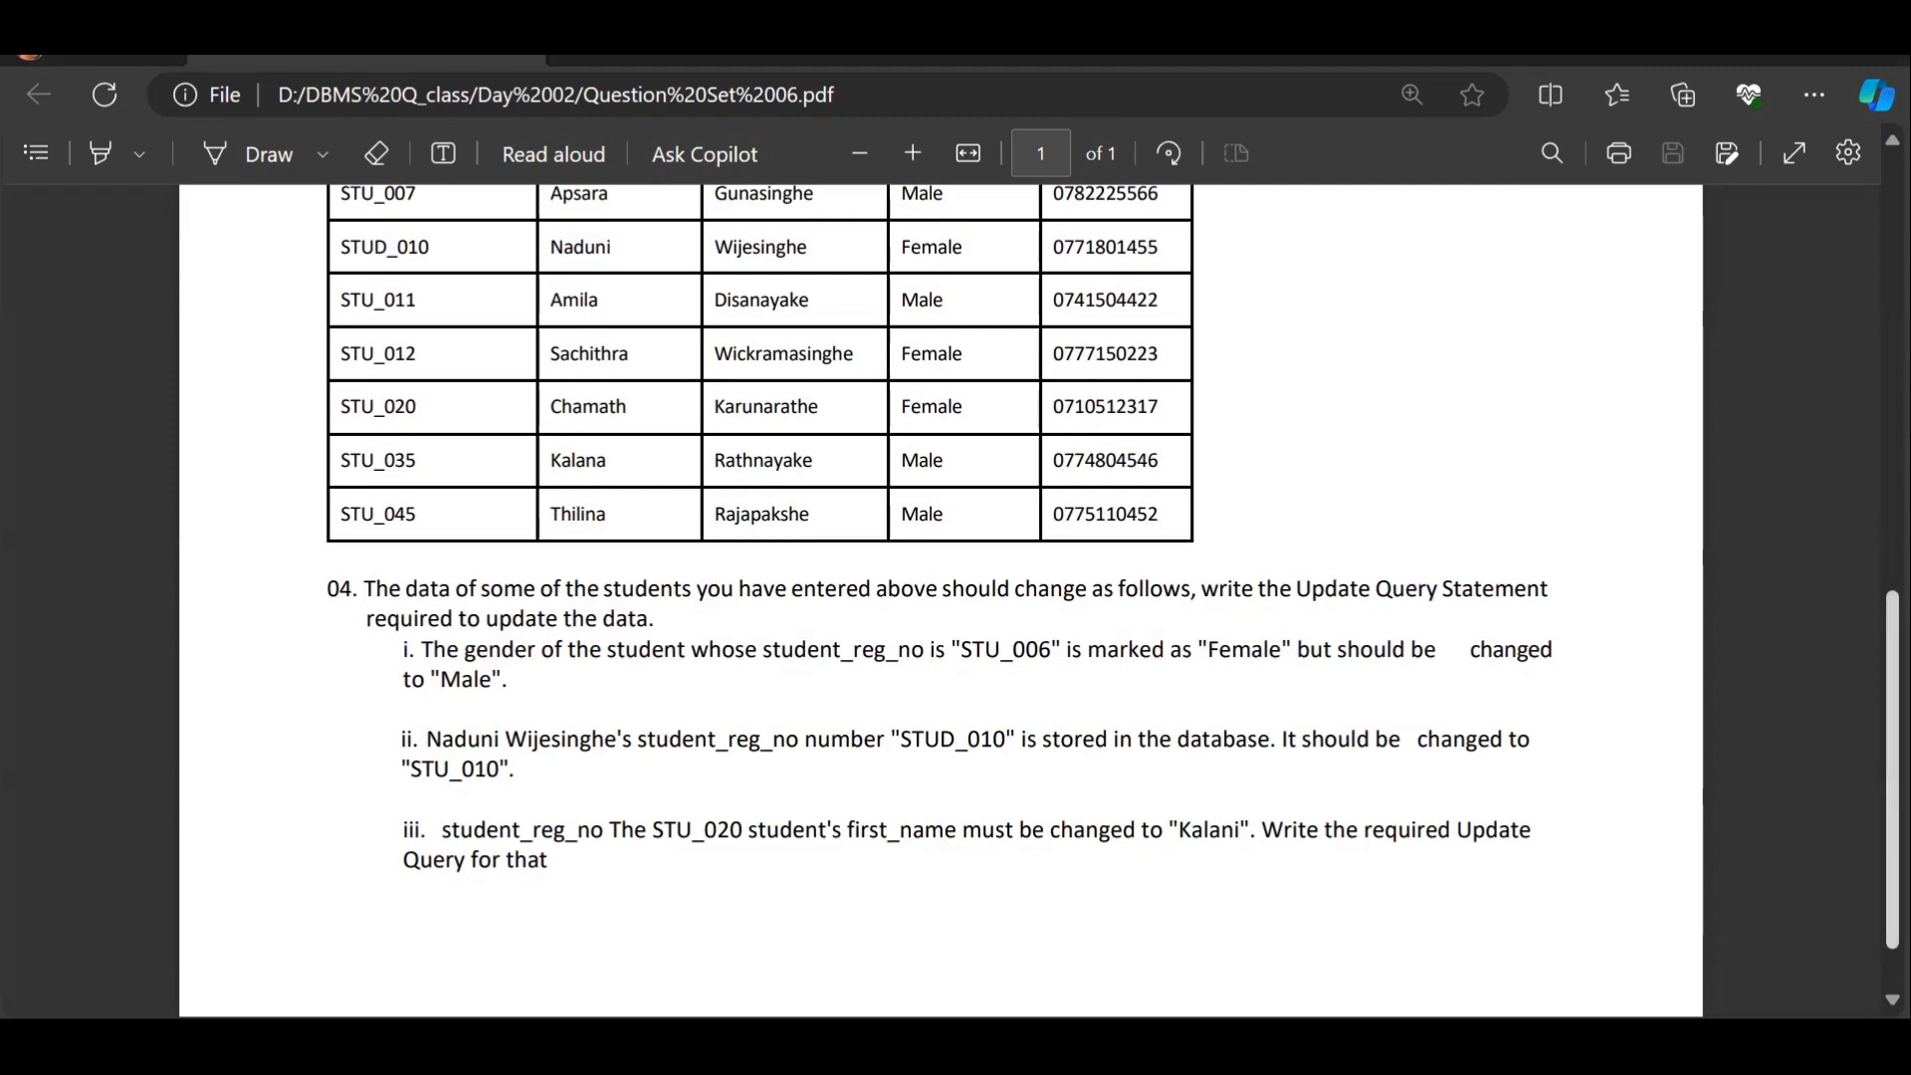
{"action": "scroll", "coordinate": [1307, 940], "scroll_direction": "up", "scroll_amount": 10}
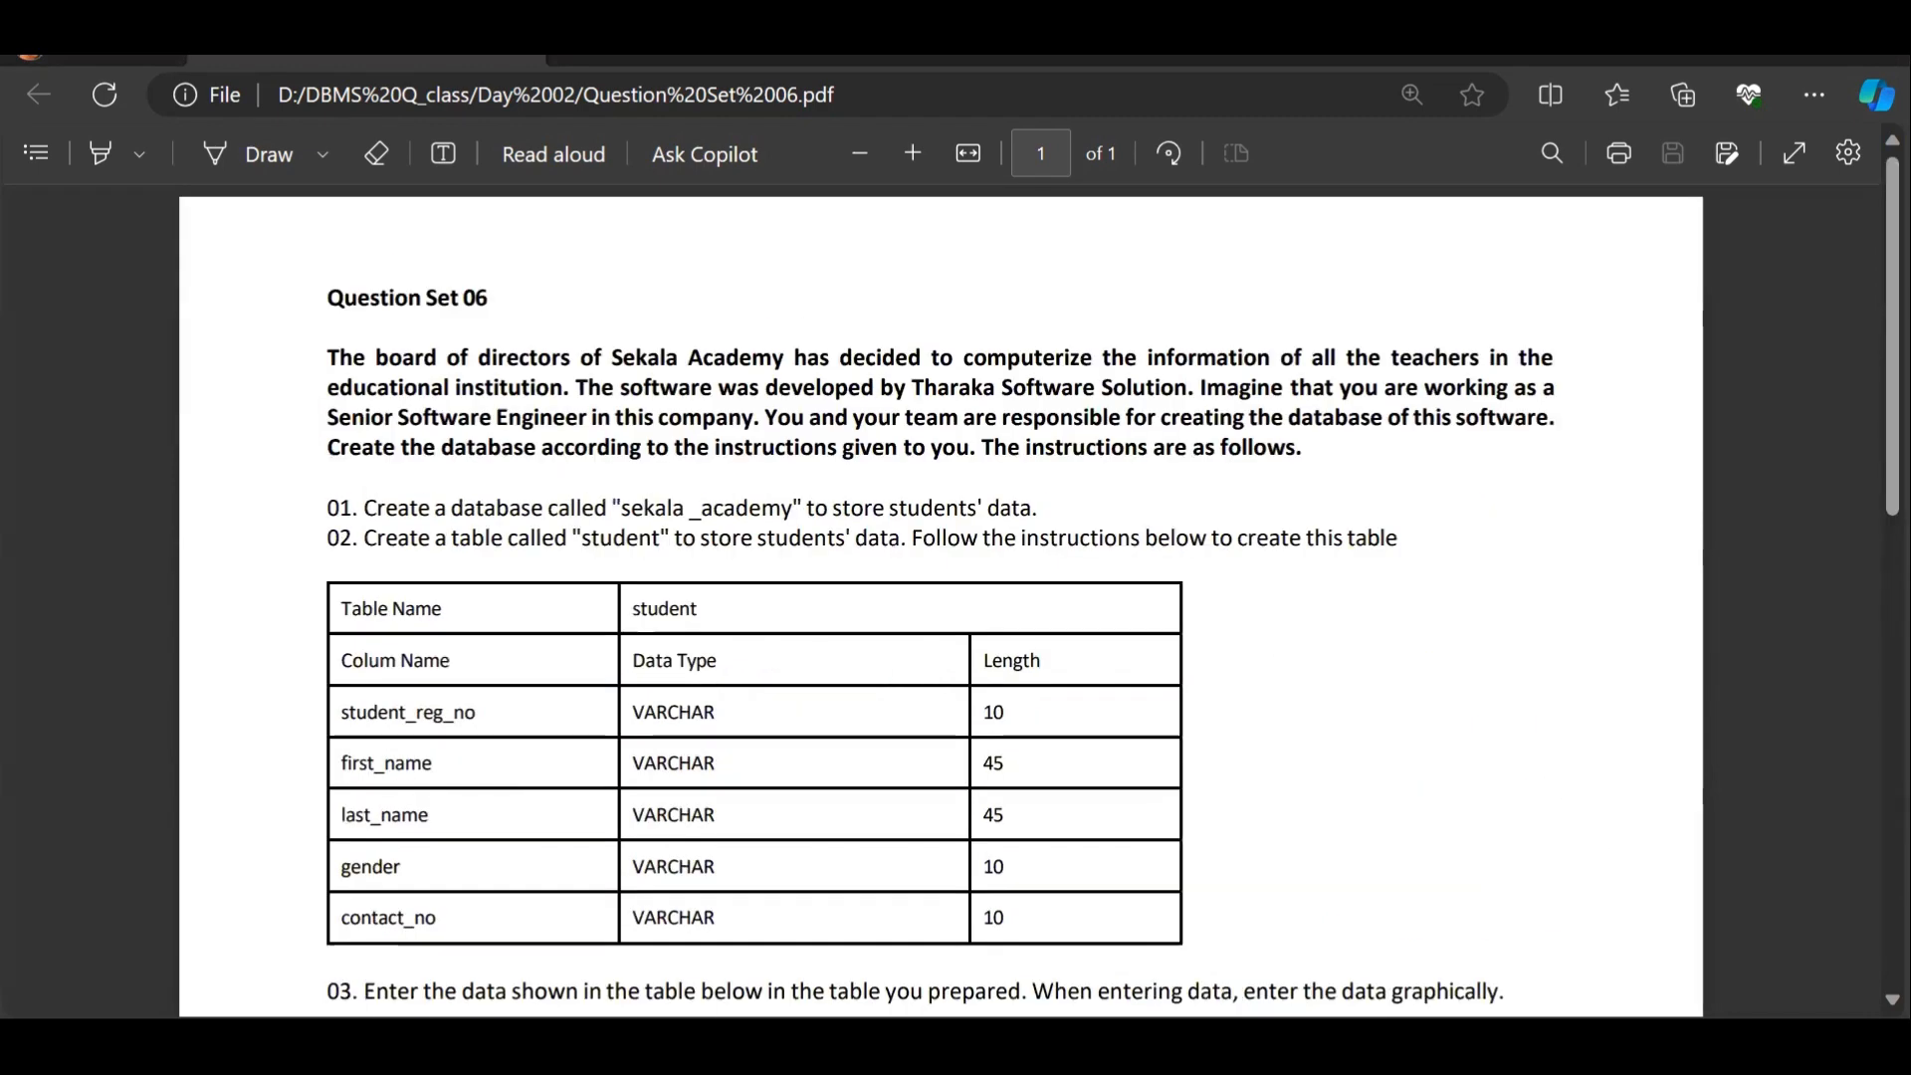
{"action": "left_click", "coordinate": [1314, 1045]}
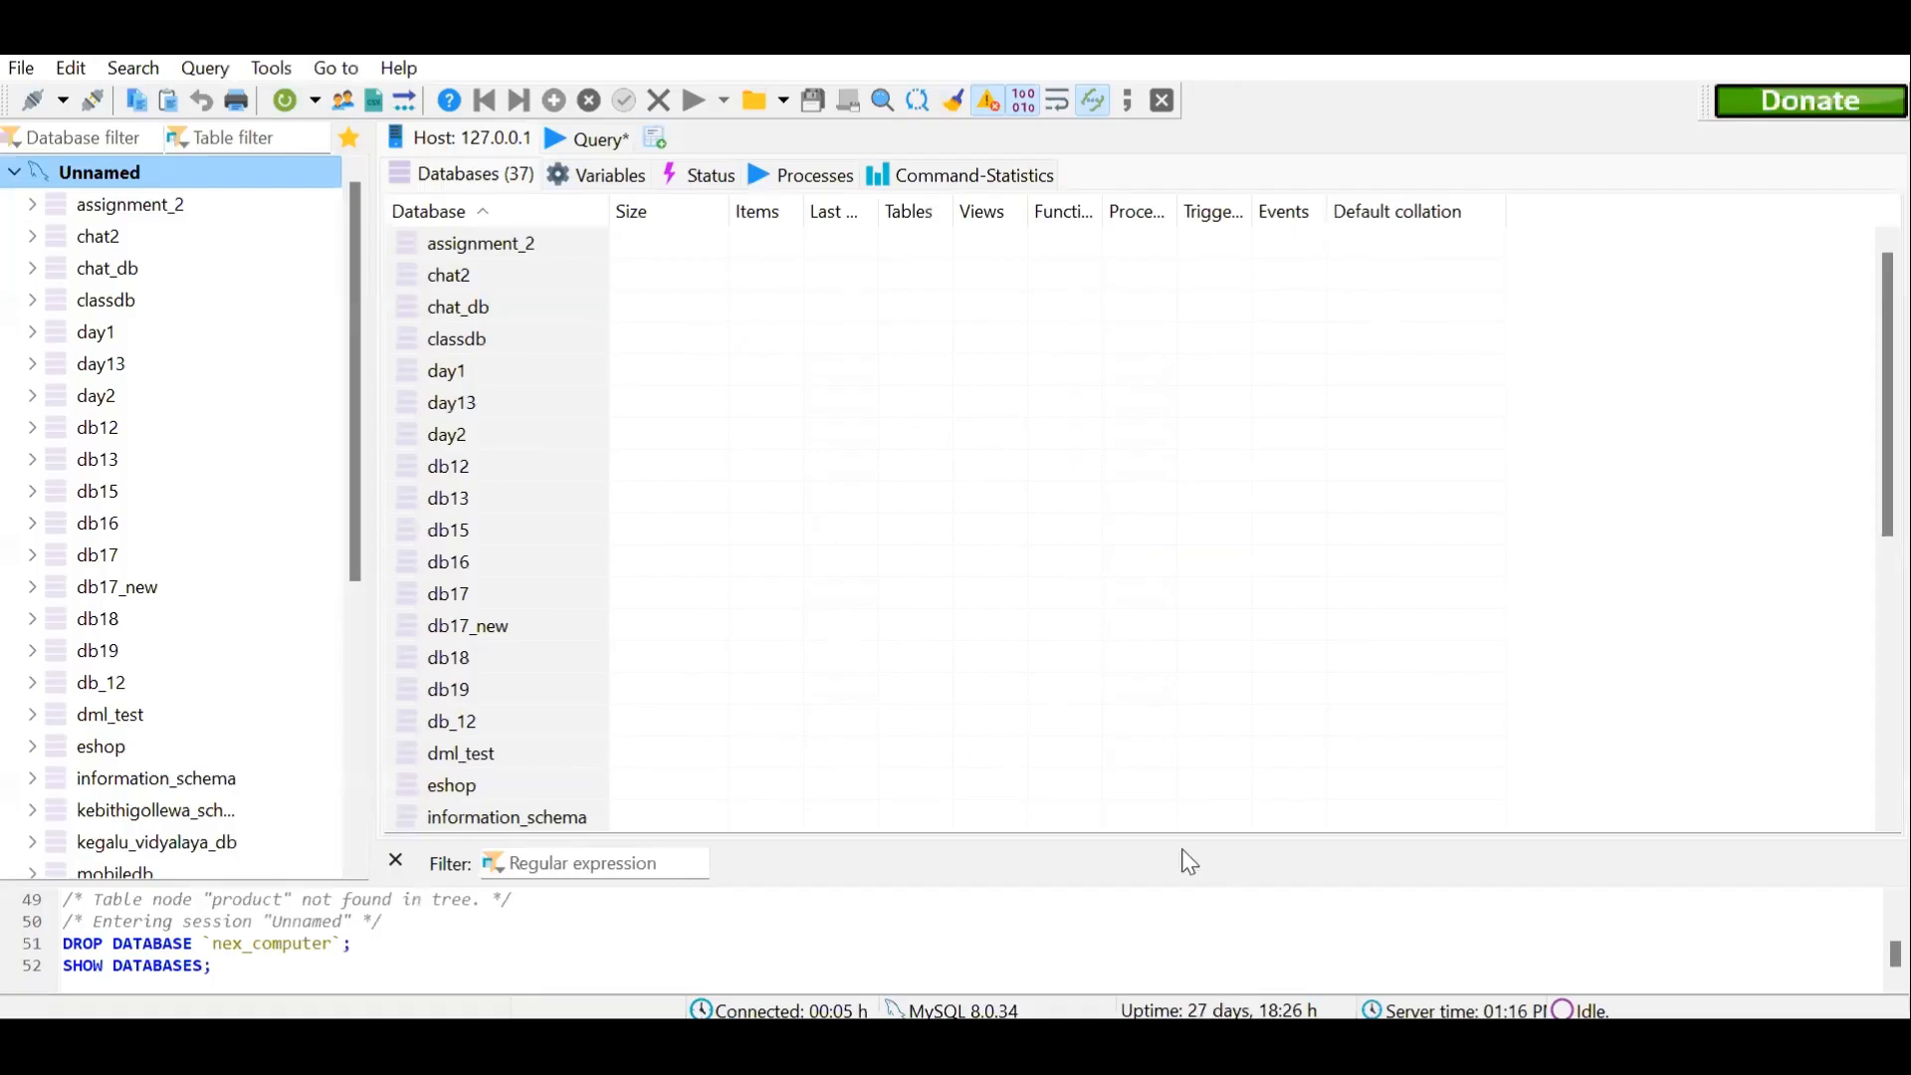
{"action": "right_click", "coordinate": [97, 179]}
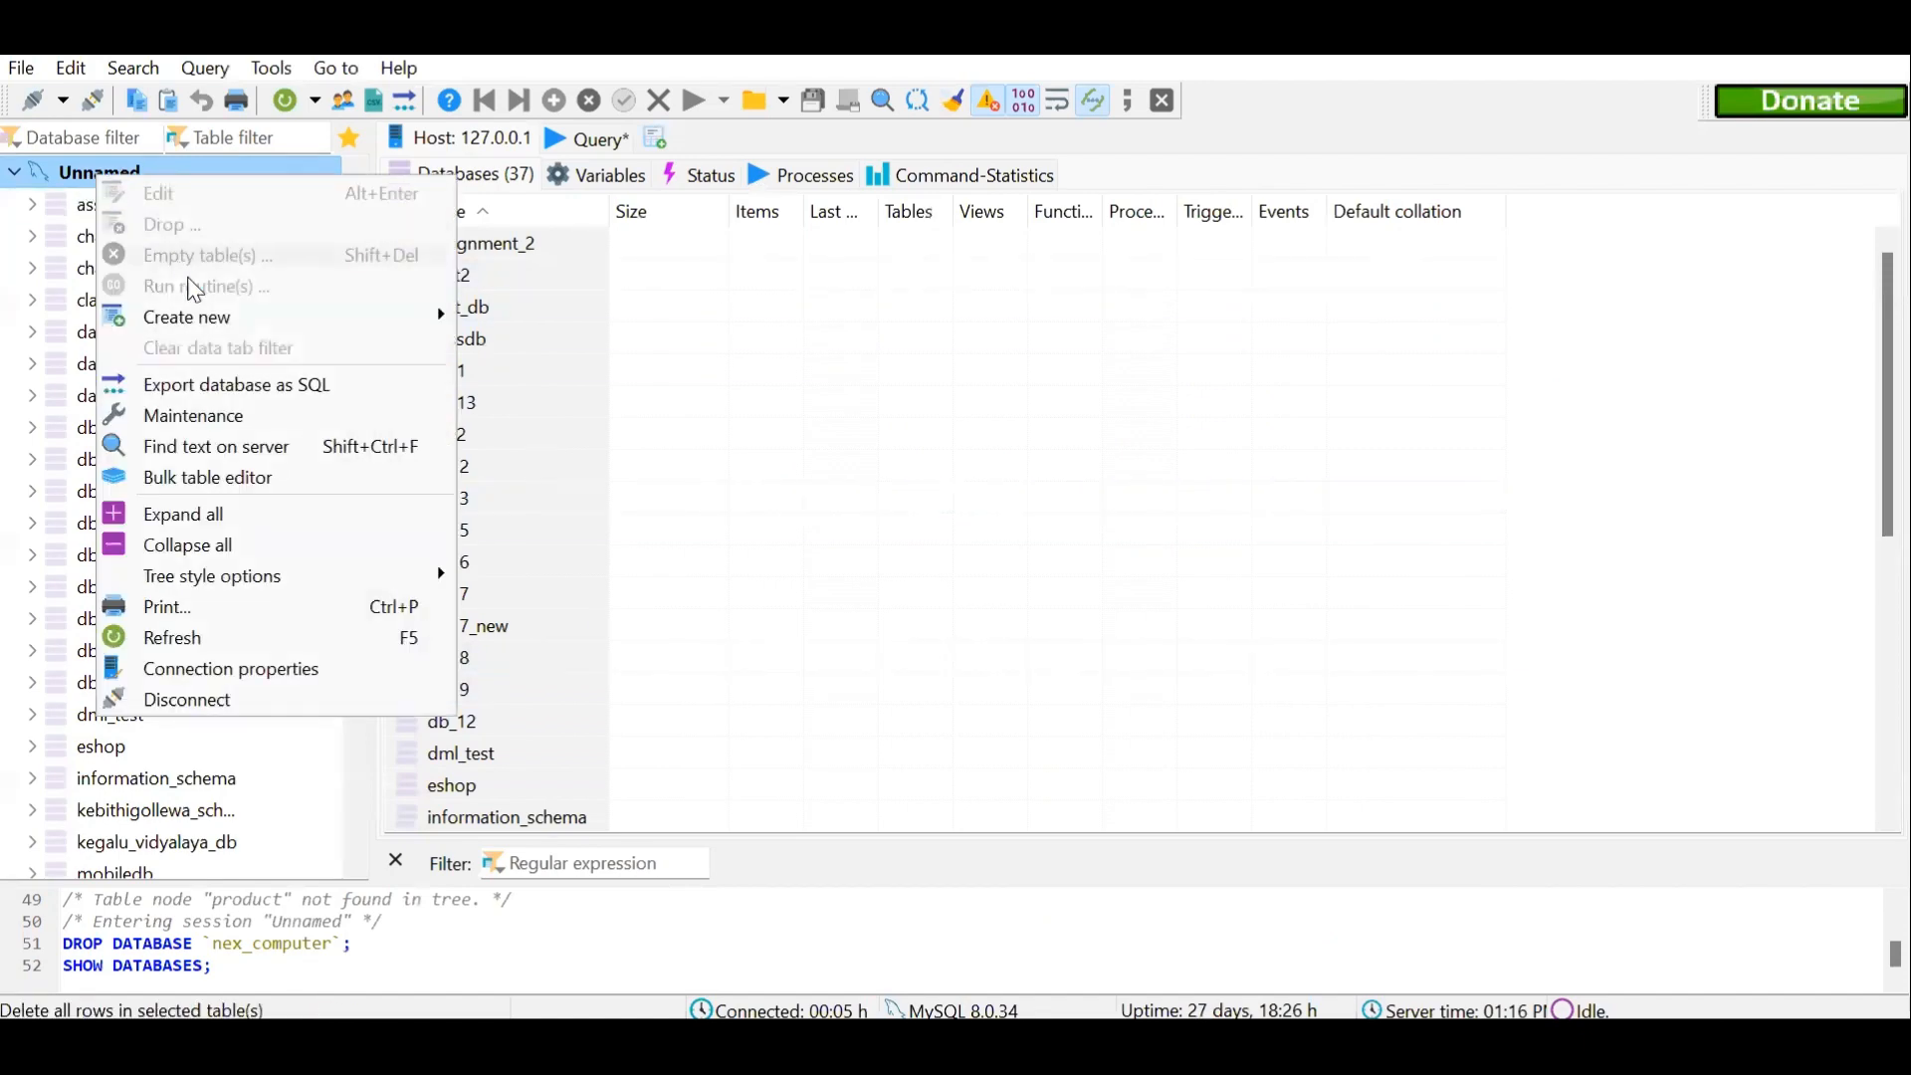
{"action": "mouse_move", "coordinate": [265, 320]}
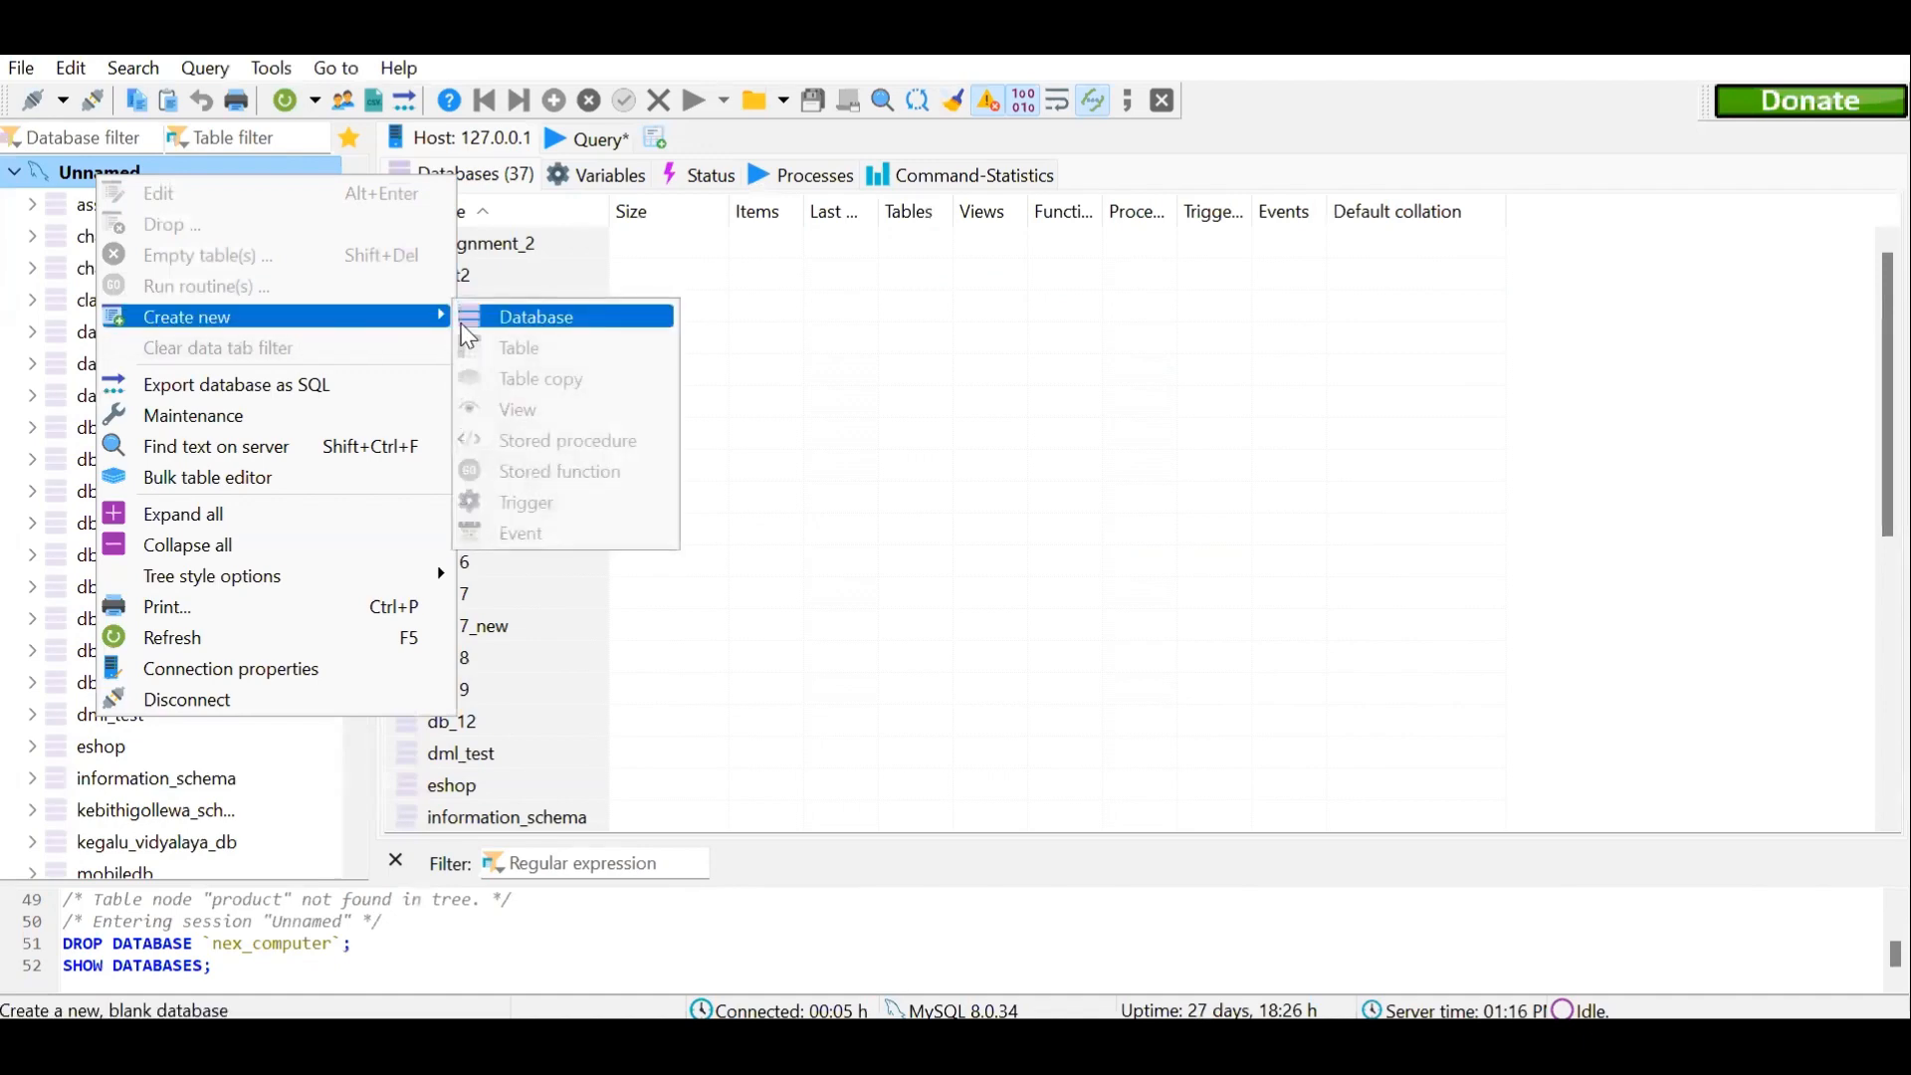
{"action": "left_click", "coordinate": [537, 316]}
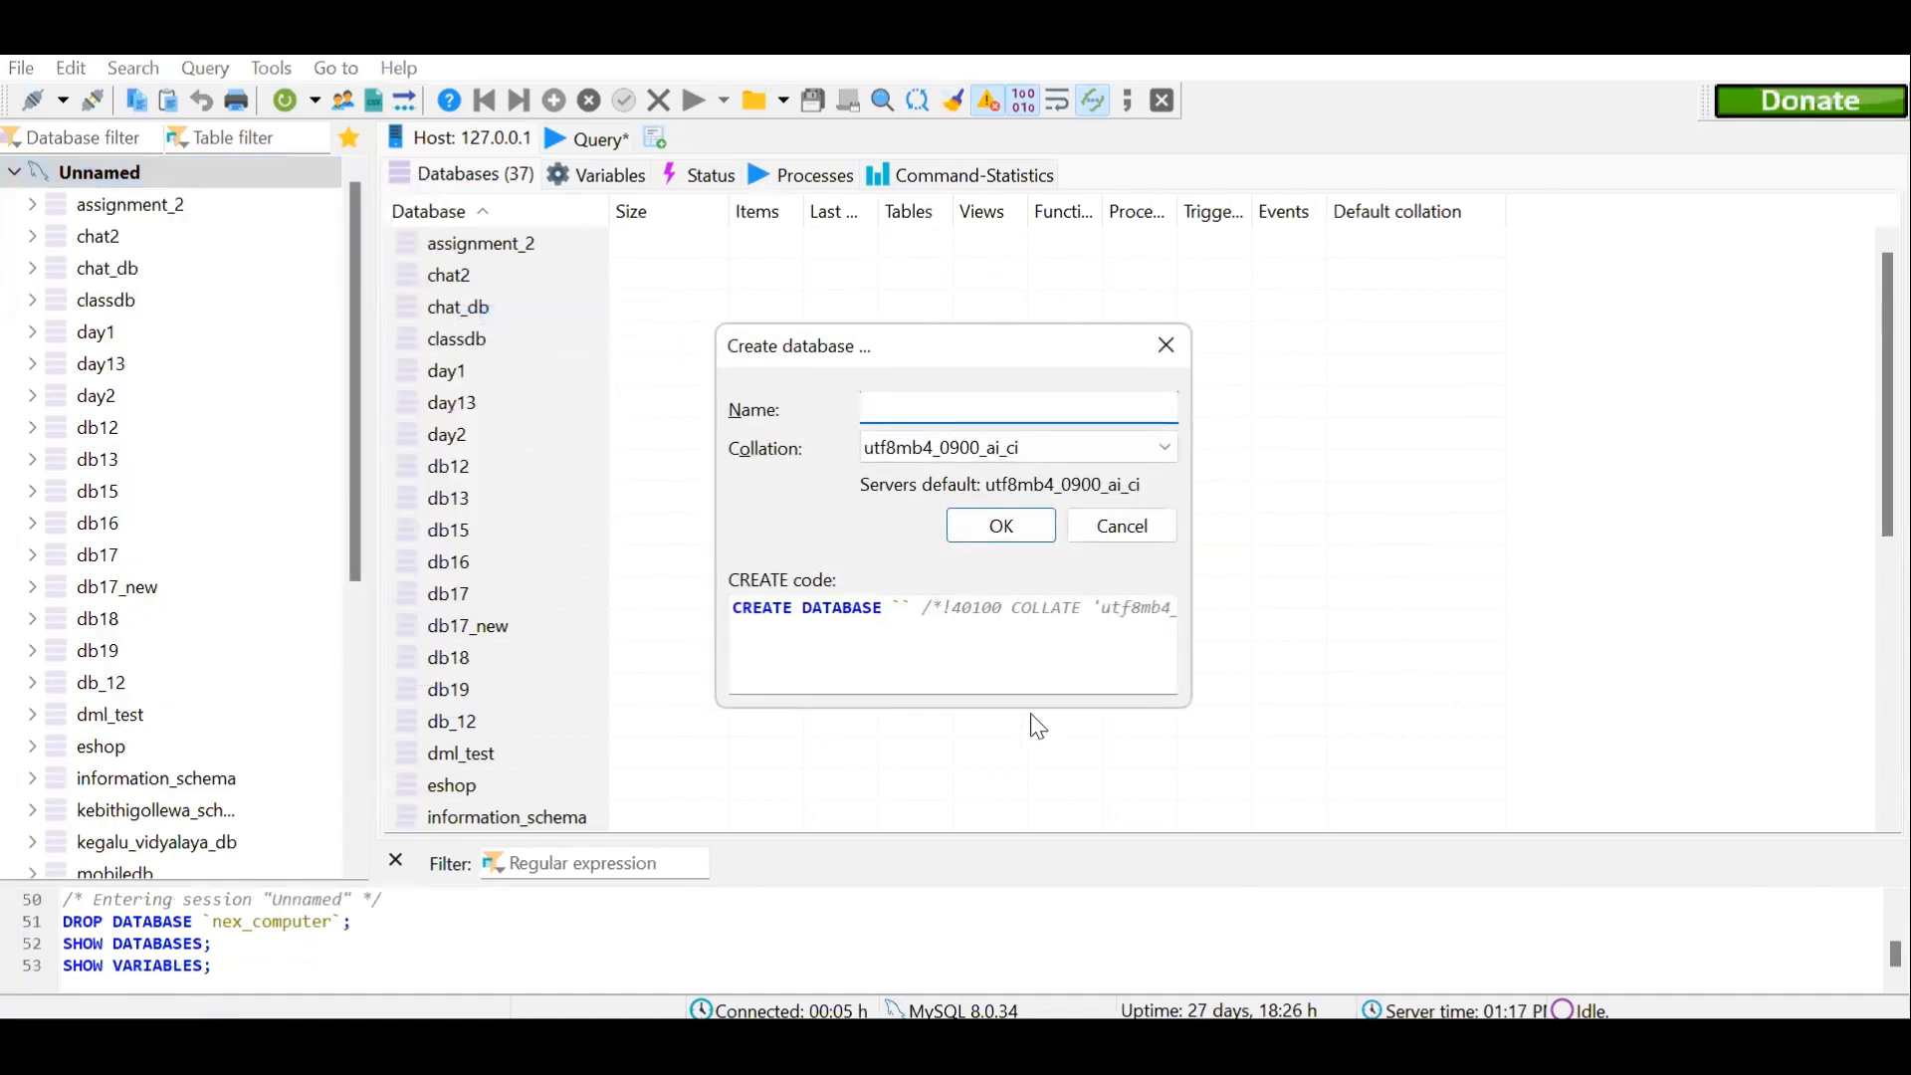
{"action": "type", "text": "sekala _academy"}
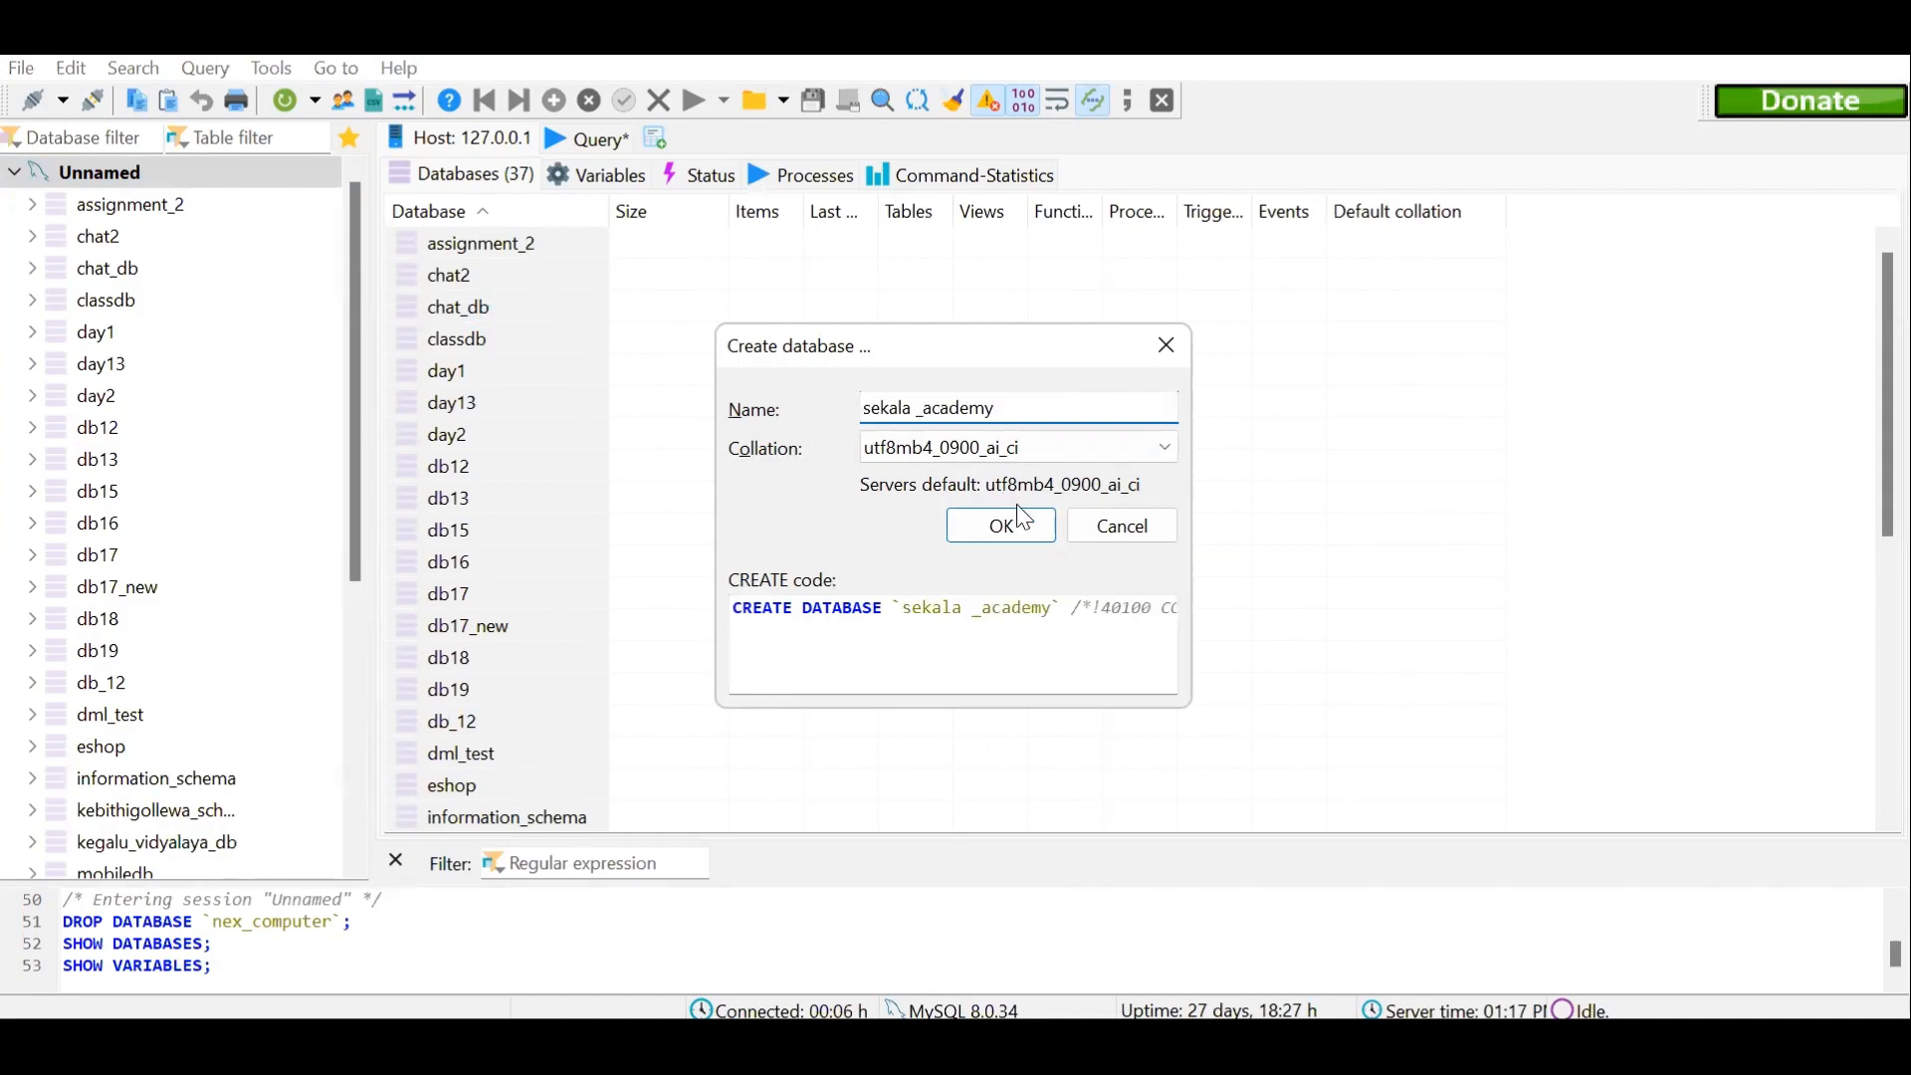
{"action": "left_click", "coordinate": [1043, 531]}
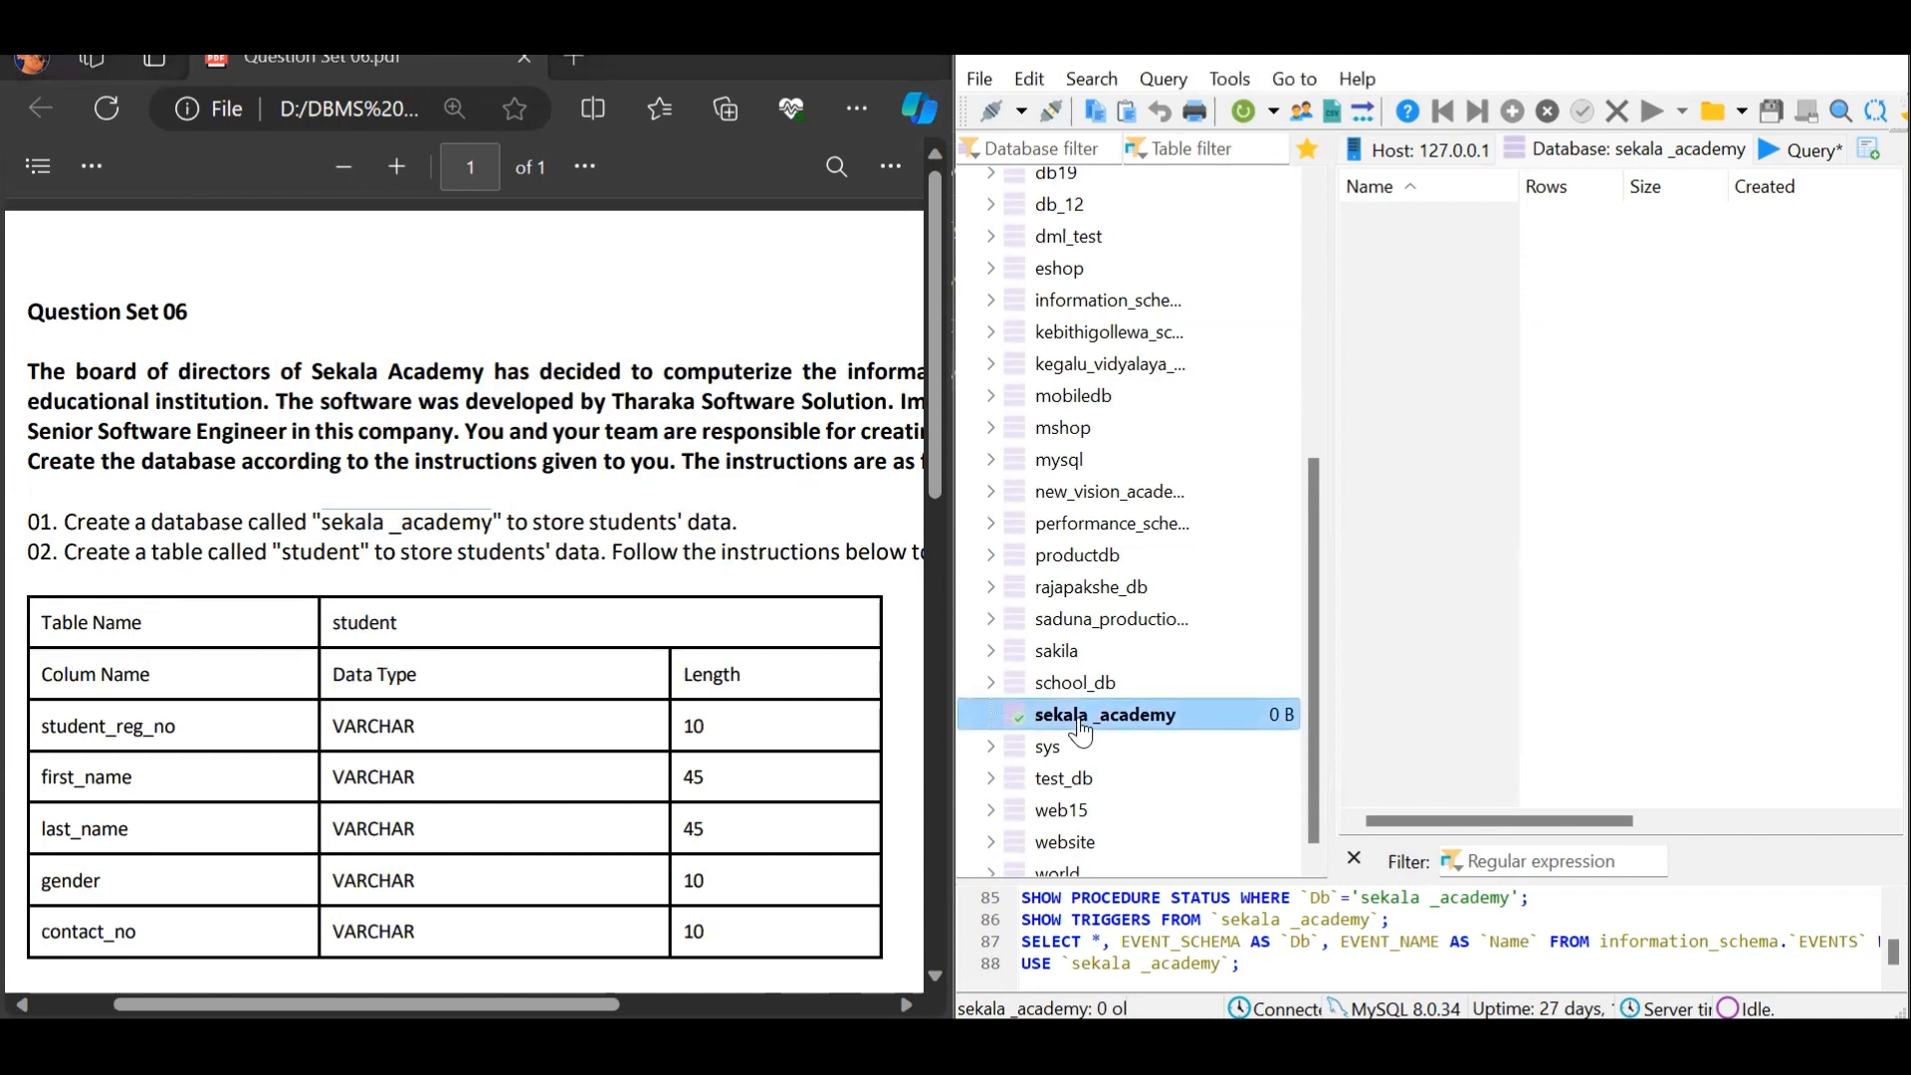
Start a new table named 'student' in the sekala _academy database
{"action": "right_click", "coordinate": [1080, 732]}
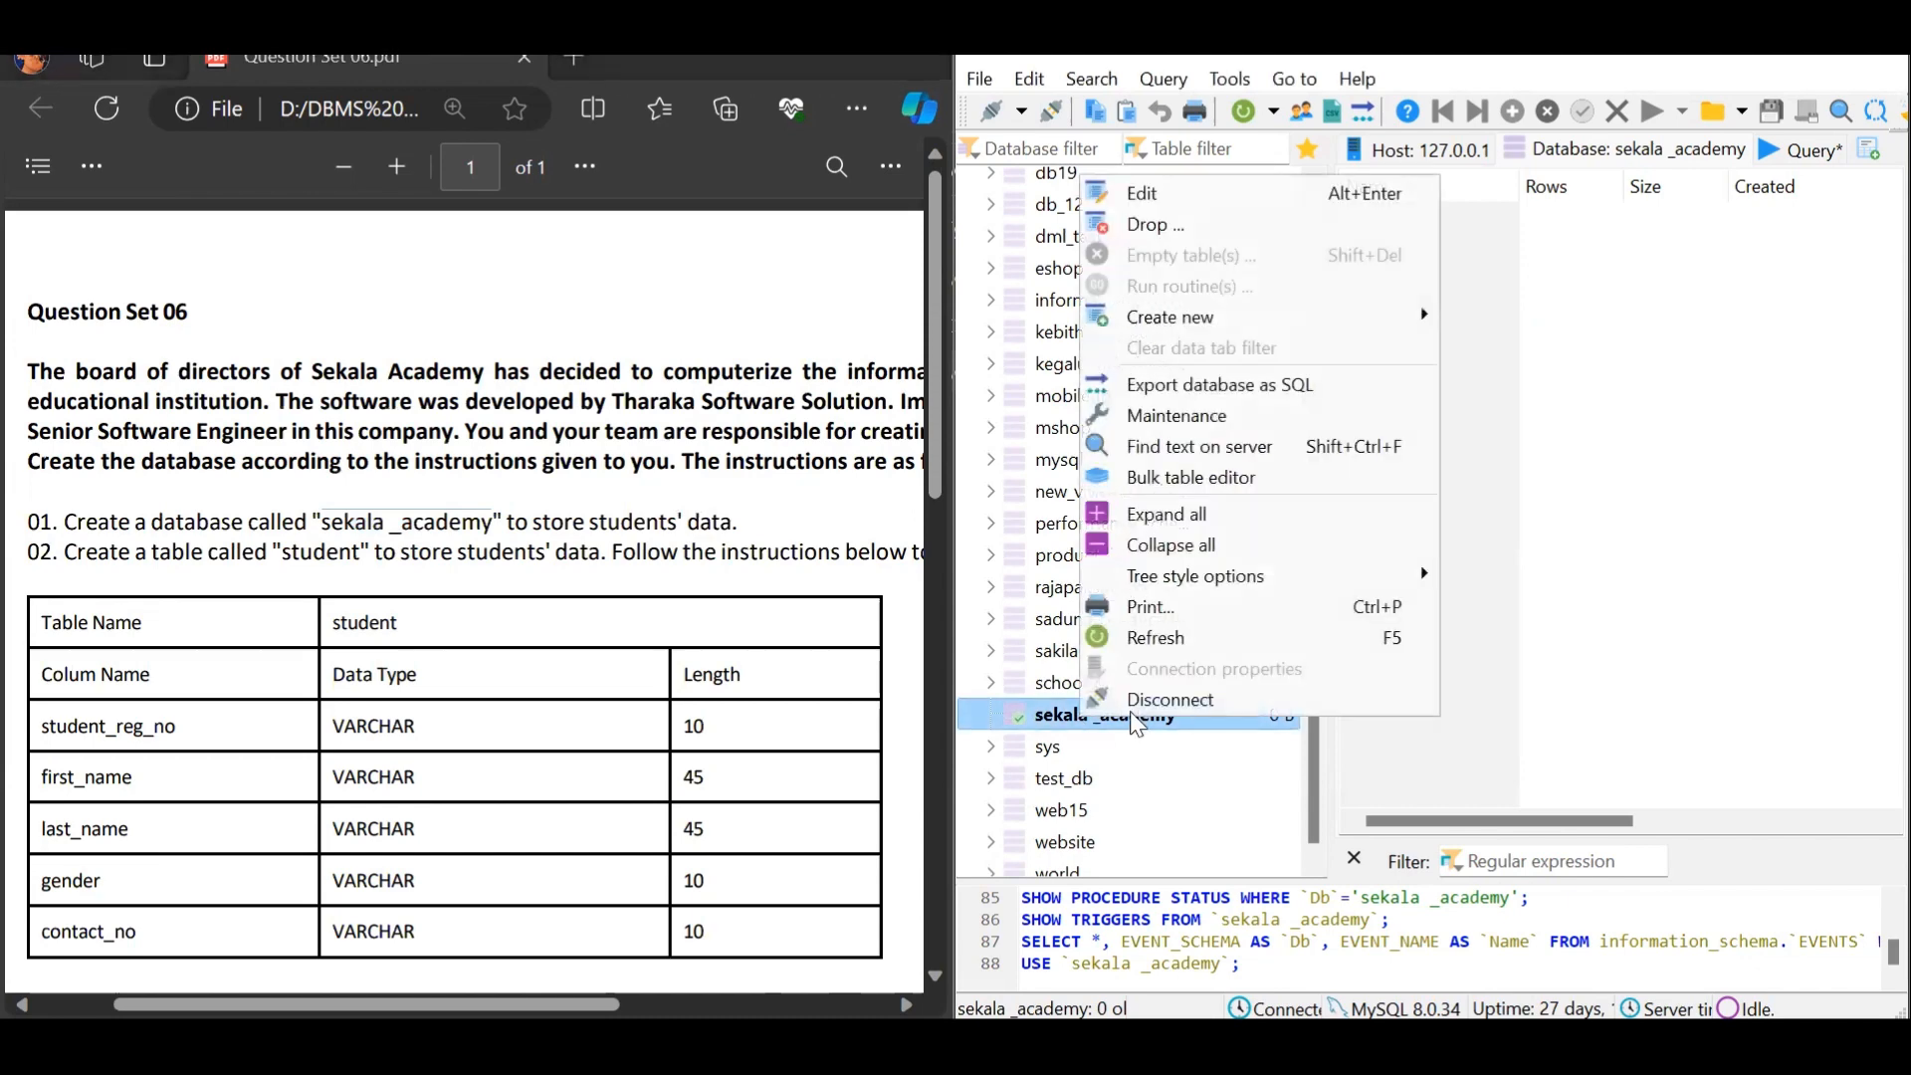
{"action": "mouse_move", "coordinate": [1210, 317]}
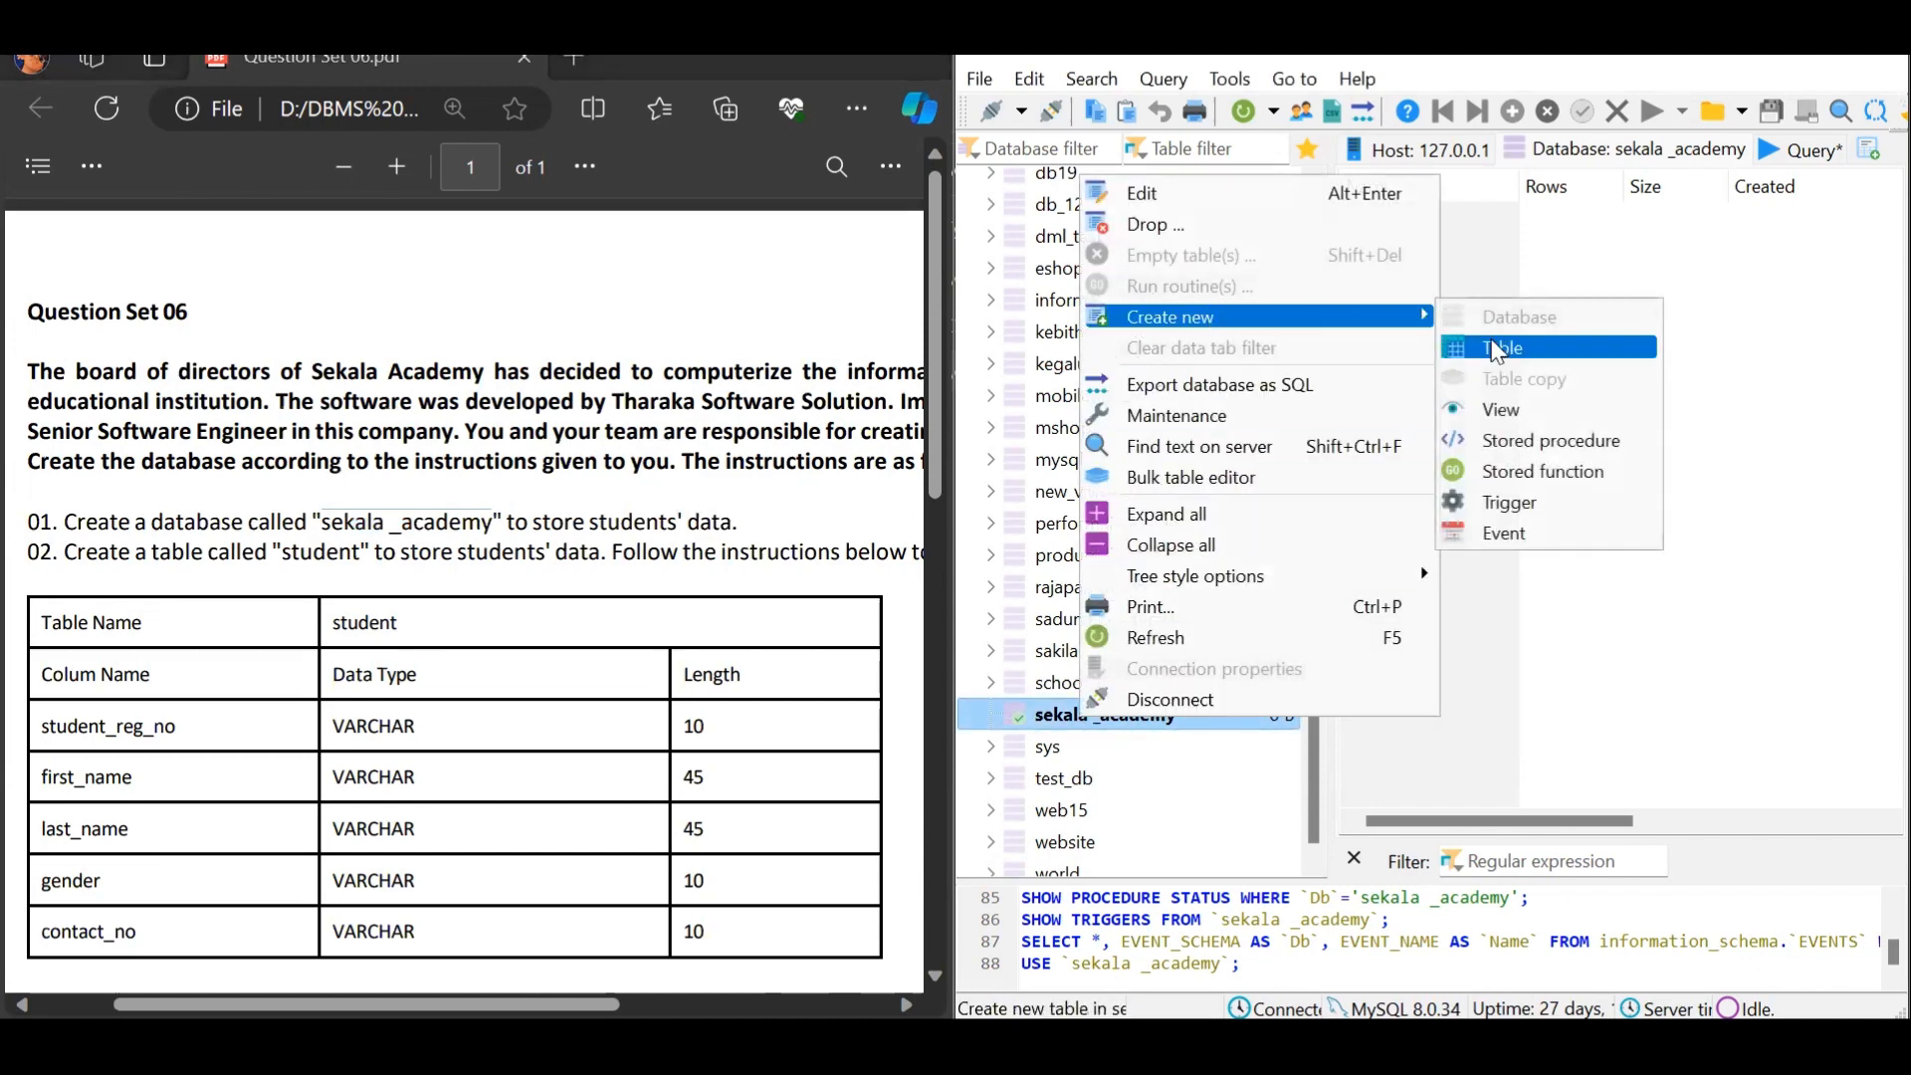
{"action": "left_click", "coordinate": [1498, 350]}
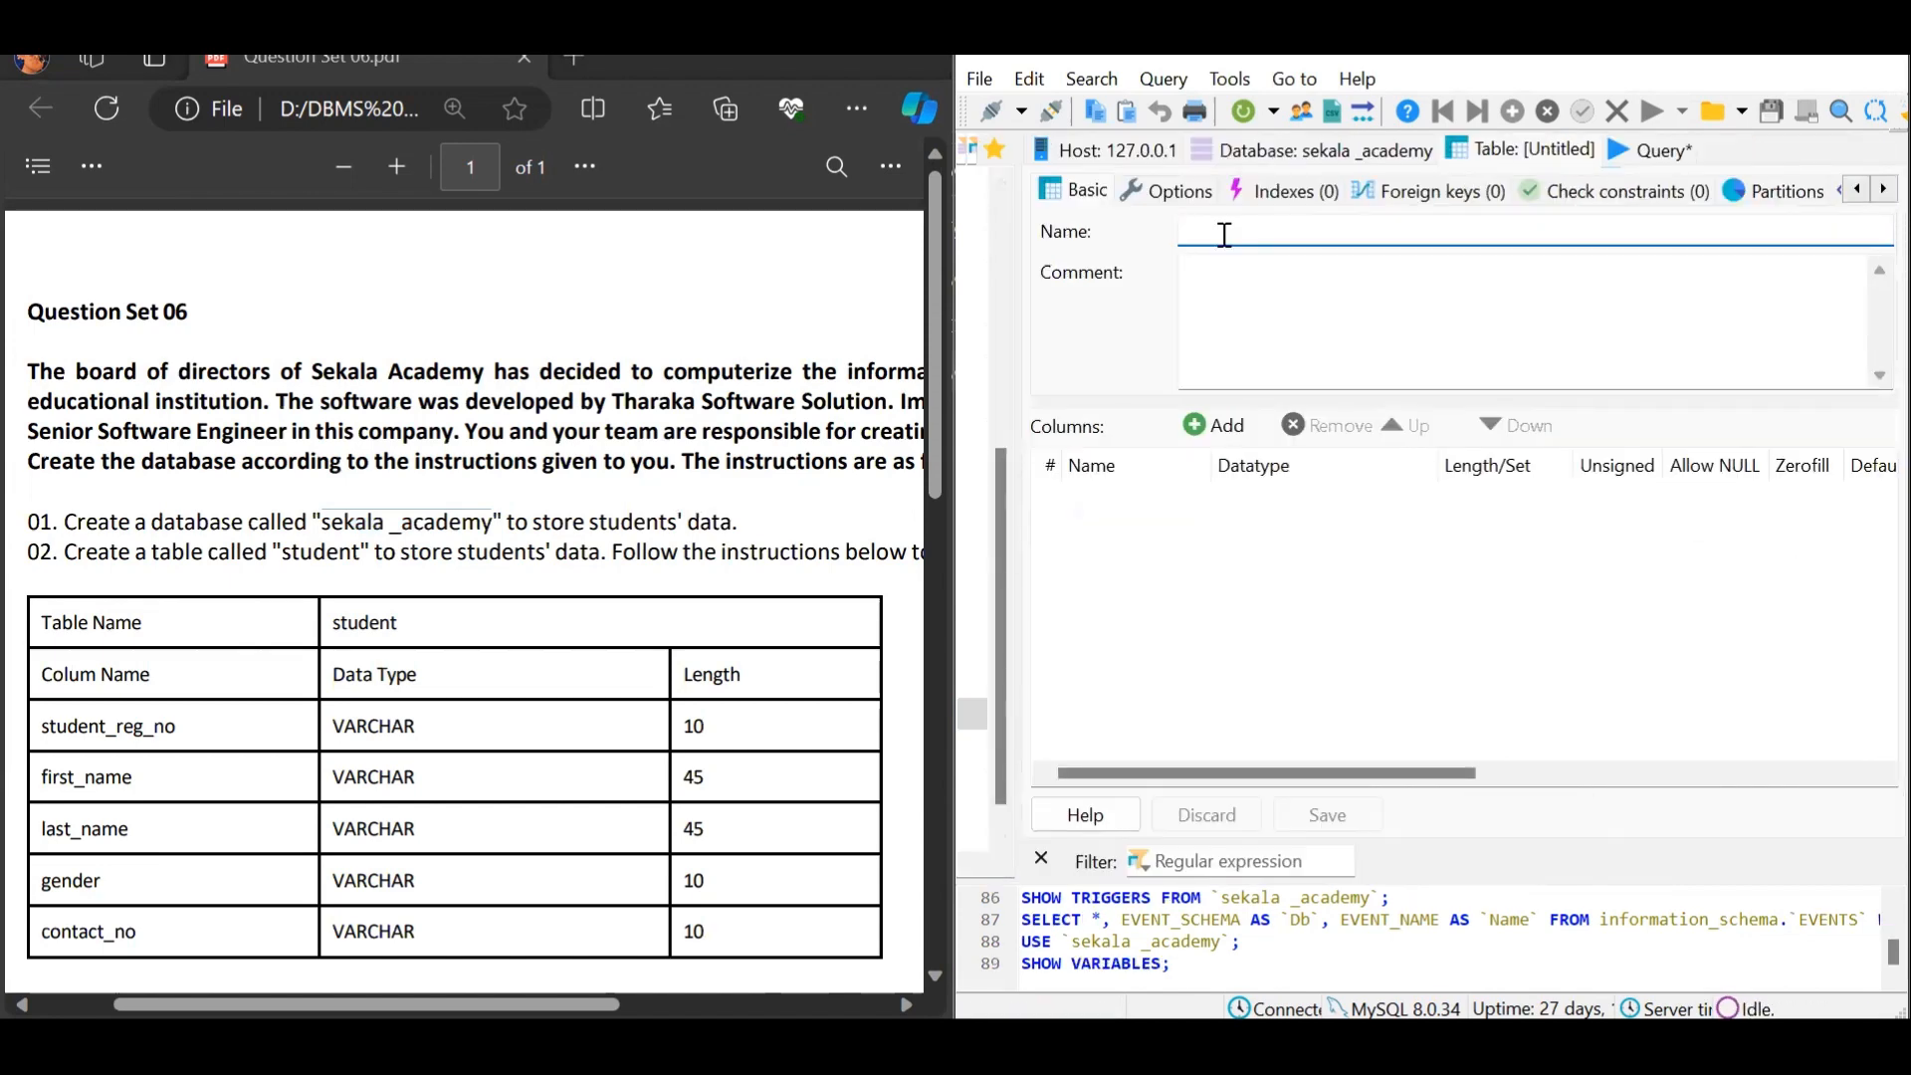
{"action": "type", "text": "student"}
Add a first column named student_reg_no with data type VARCHAR
{"action": "left_click", "coordinate": [1227, 433]}
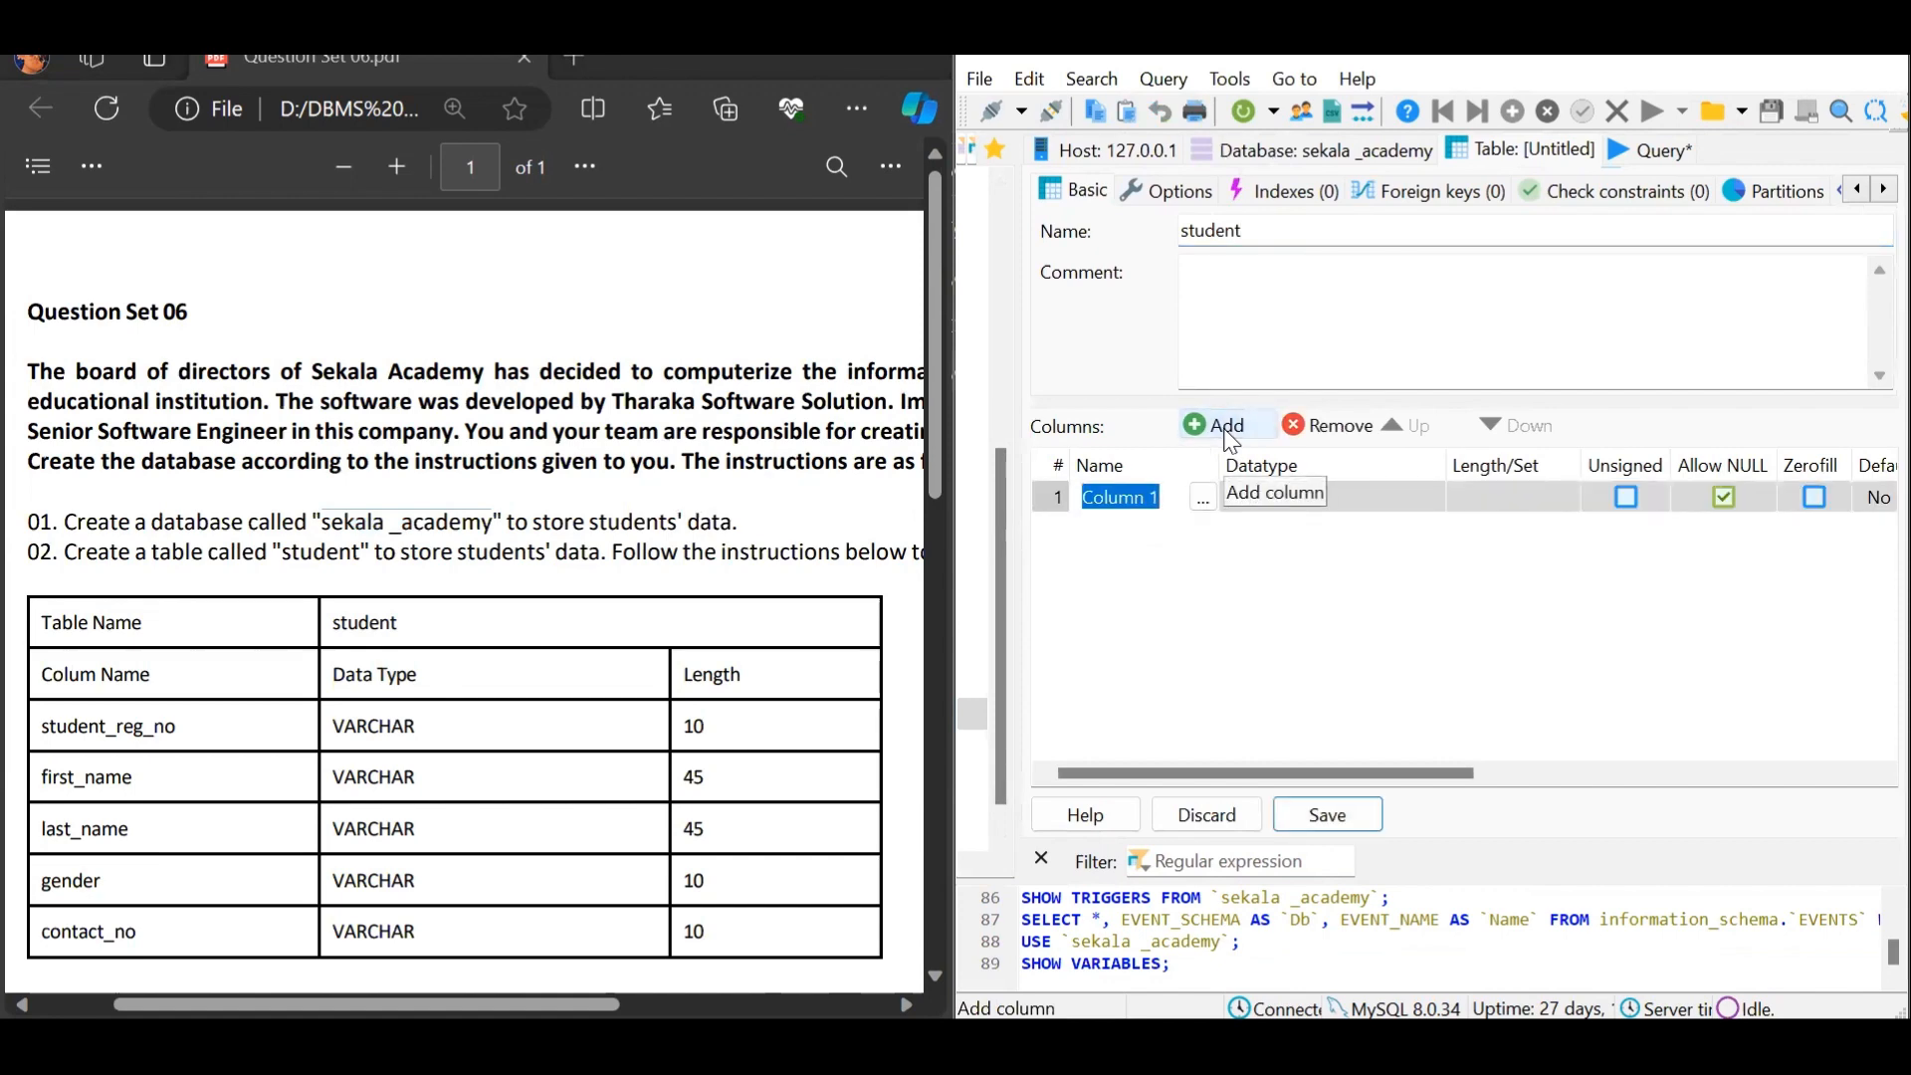
{"action": "type", "text": "student_reg_no"}
{"action": "left_click", "coordinate": [1430, 503]}
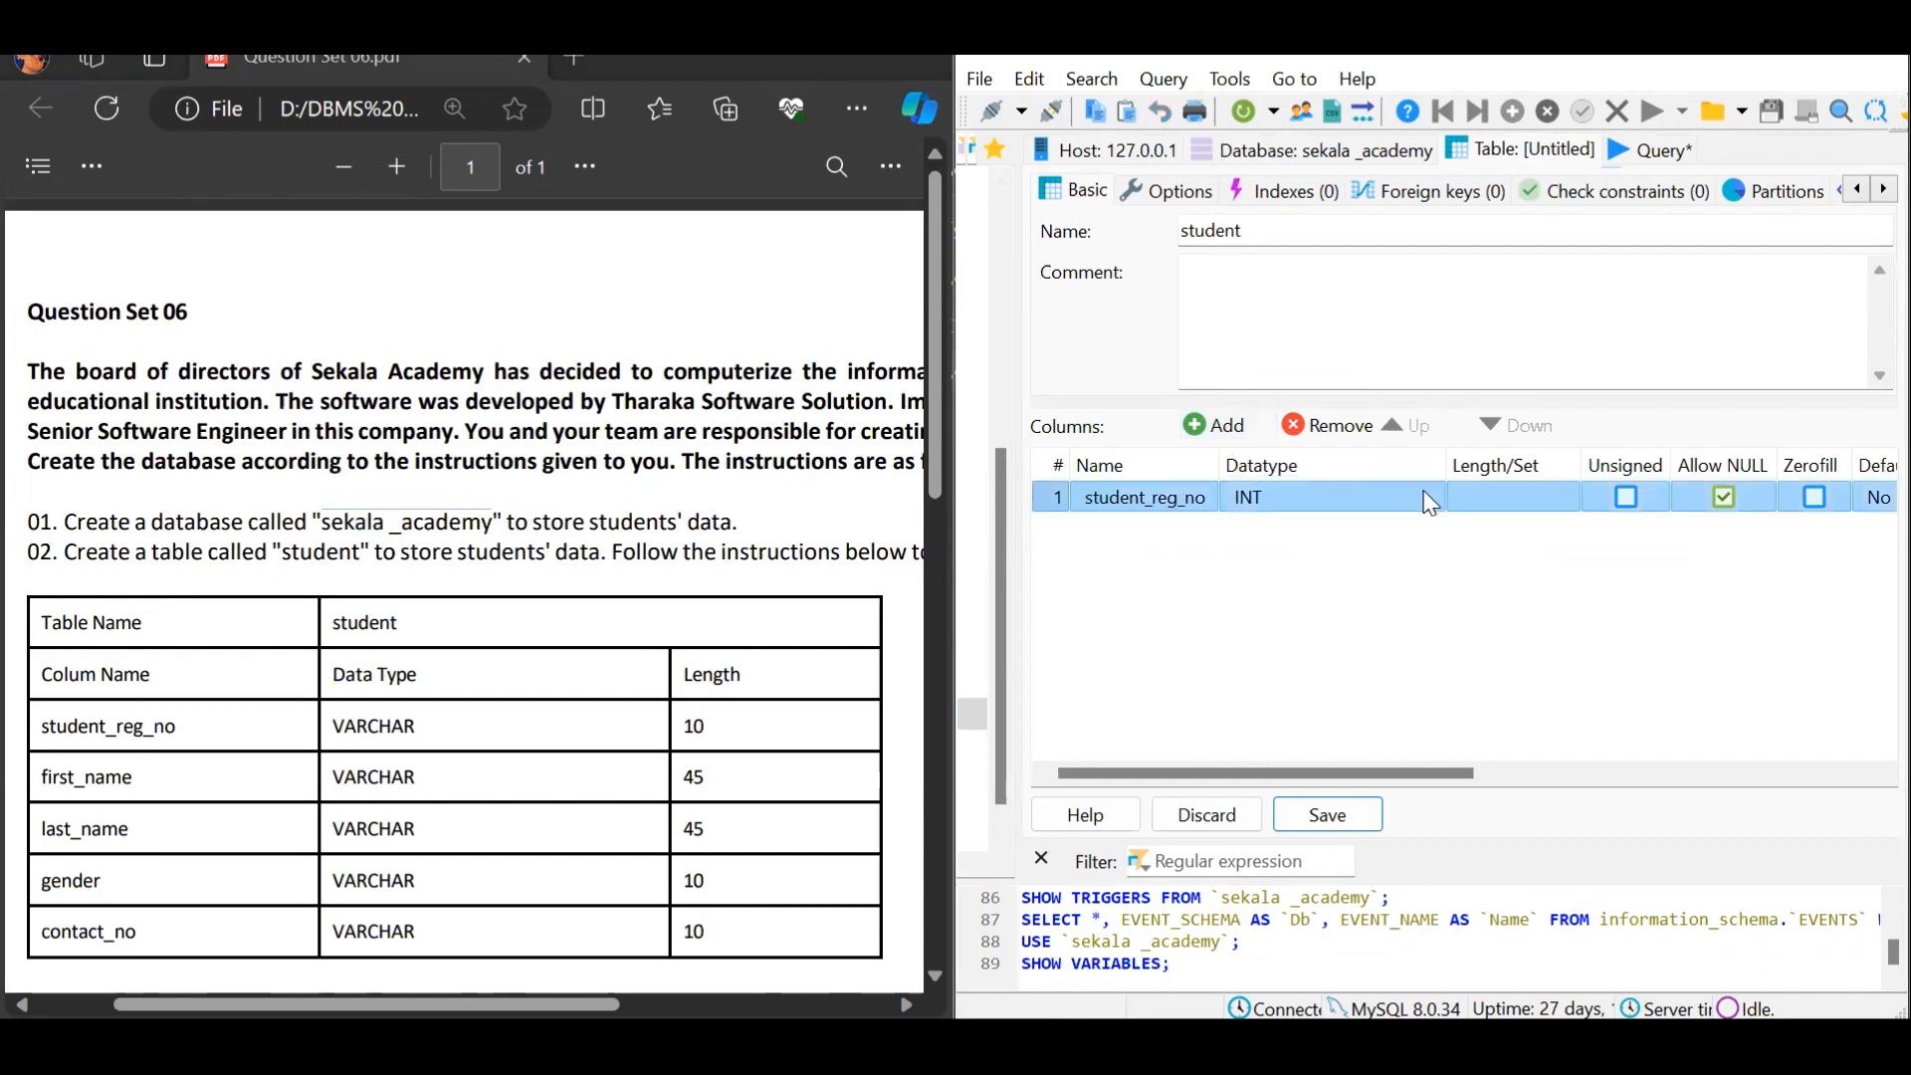
{"action": "left_click", "coordinate": [1430, 503]}
{"action": "scroll", "coordinate": [1374, 587], "scroll_direction": "down", "scroll_amount": 2}
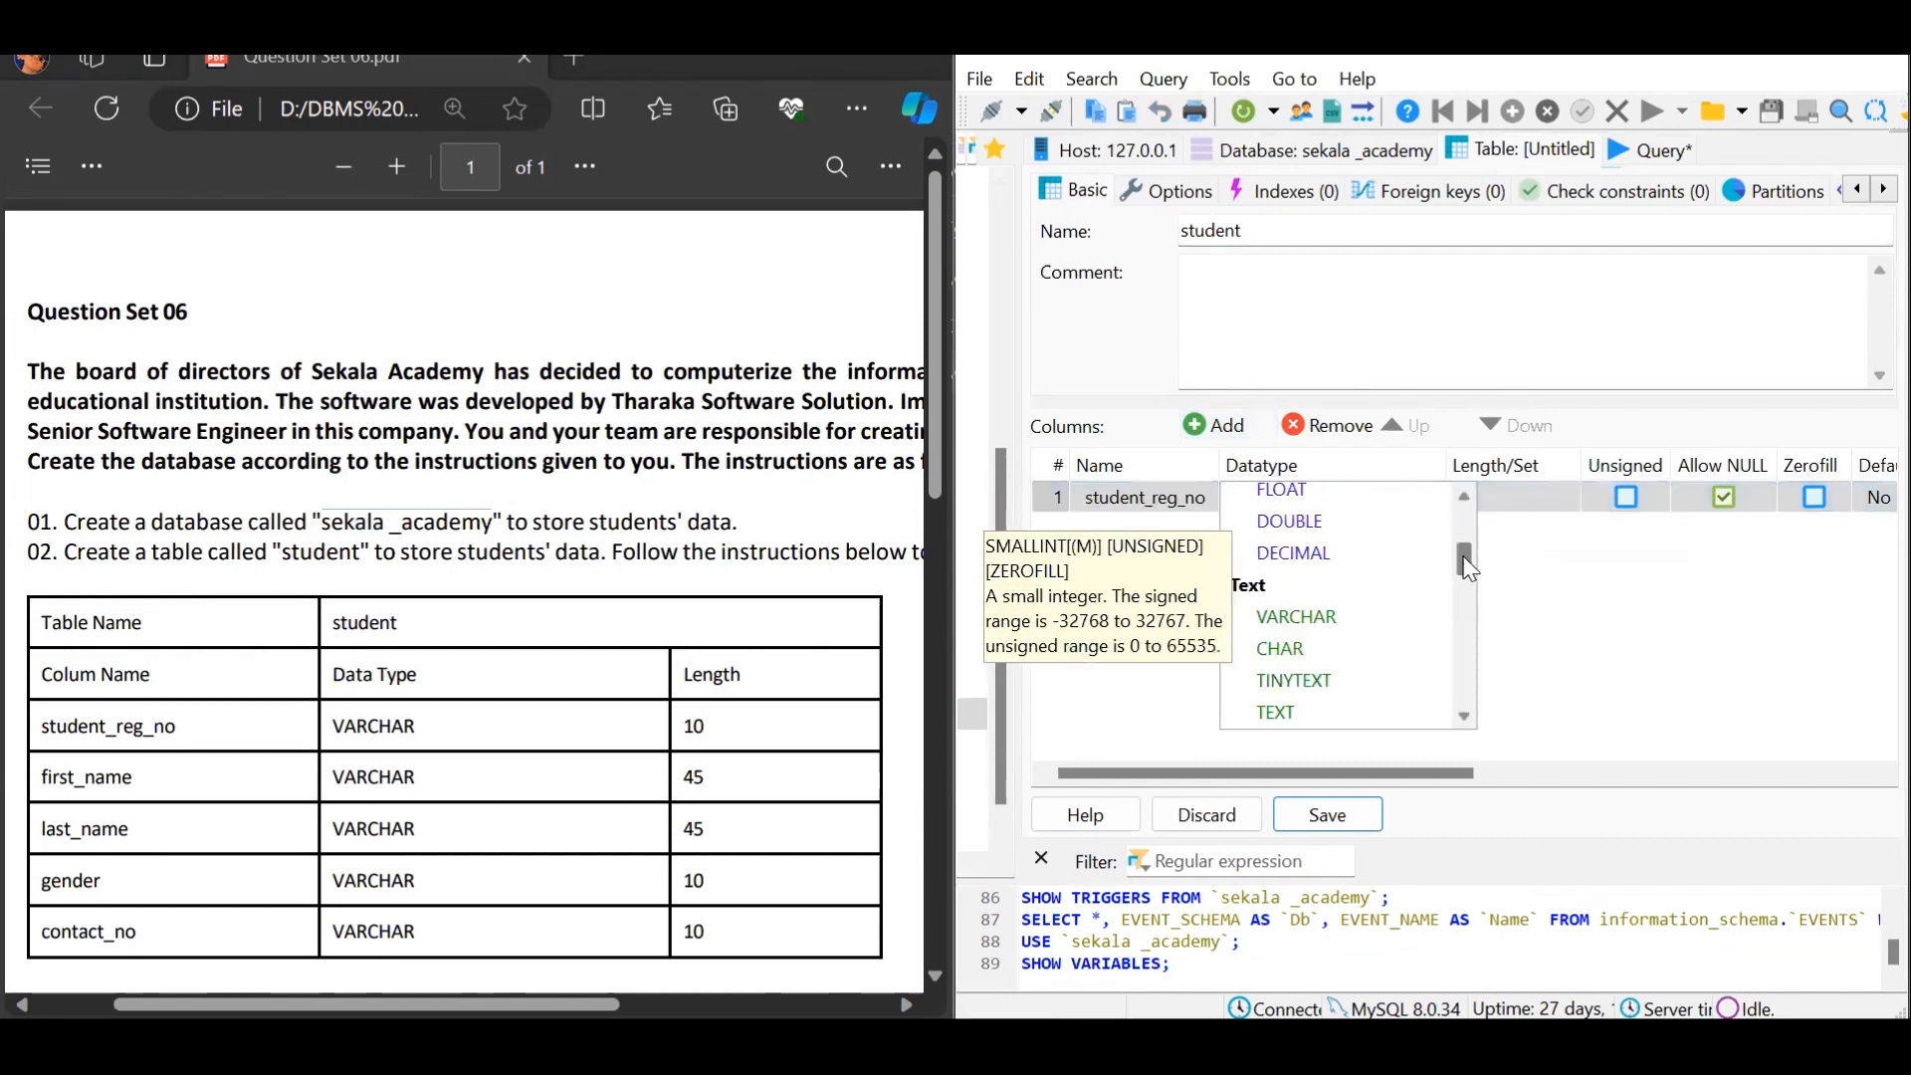
{"action": "left_click", "coordinate": [1373, 618]}
Set student_reg_no's length to 10 and disallow NULL values
{"action": "left_click", "coordinate": [1533, 508]}
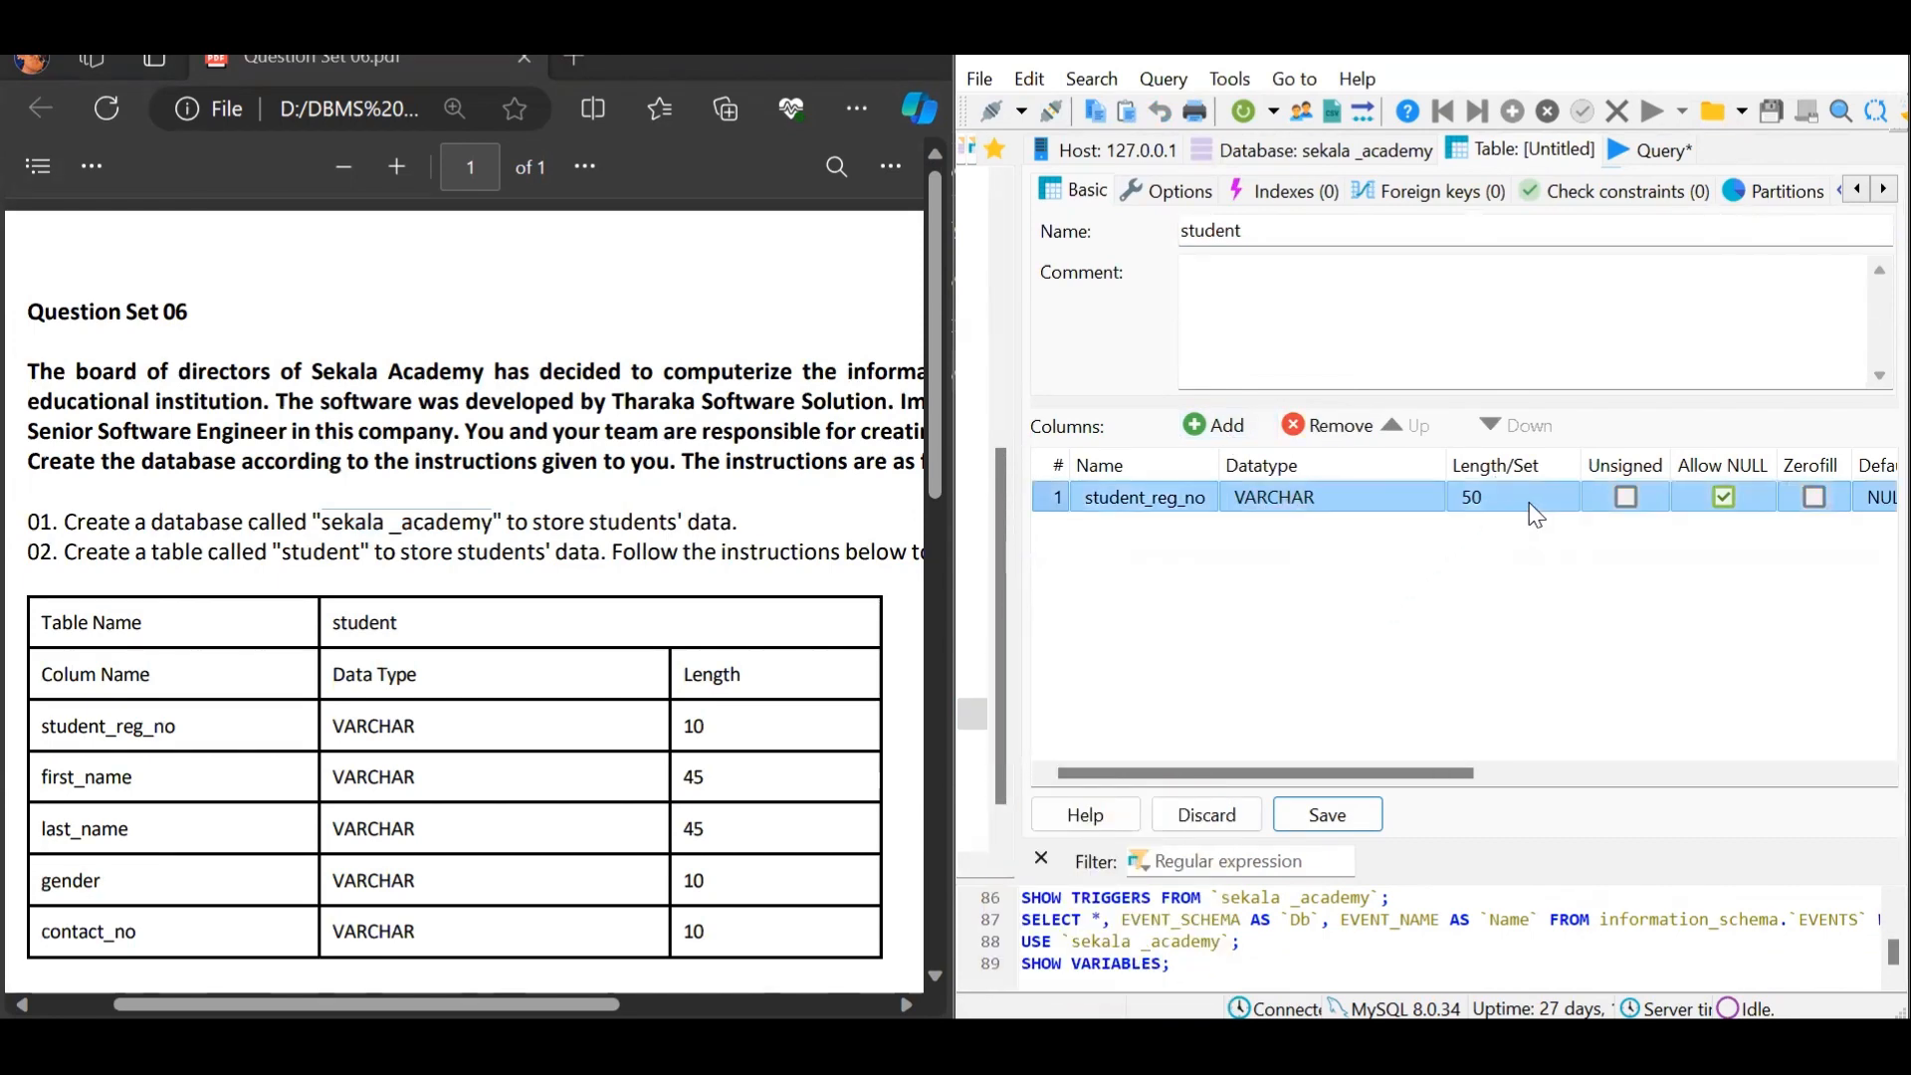
{"action": "left_click", "coordinate": [1536, 507]}
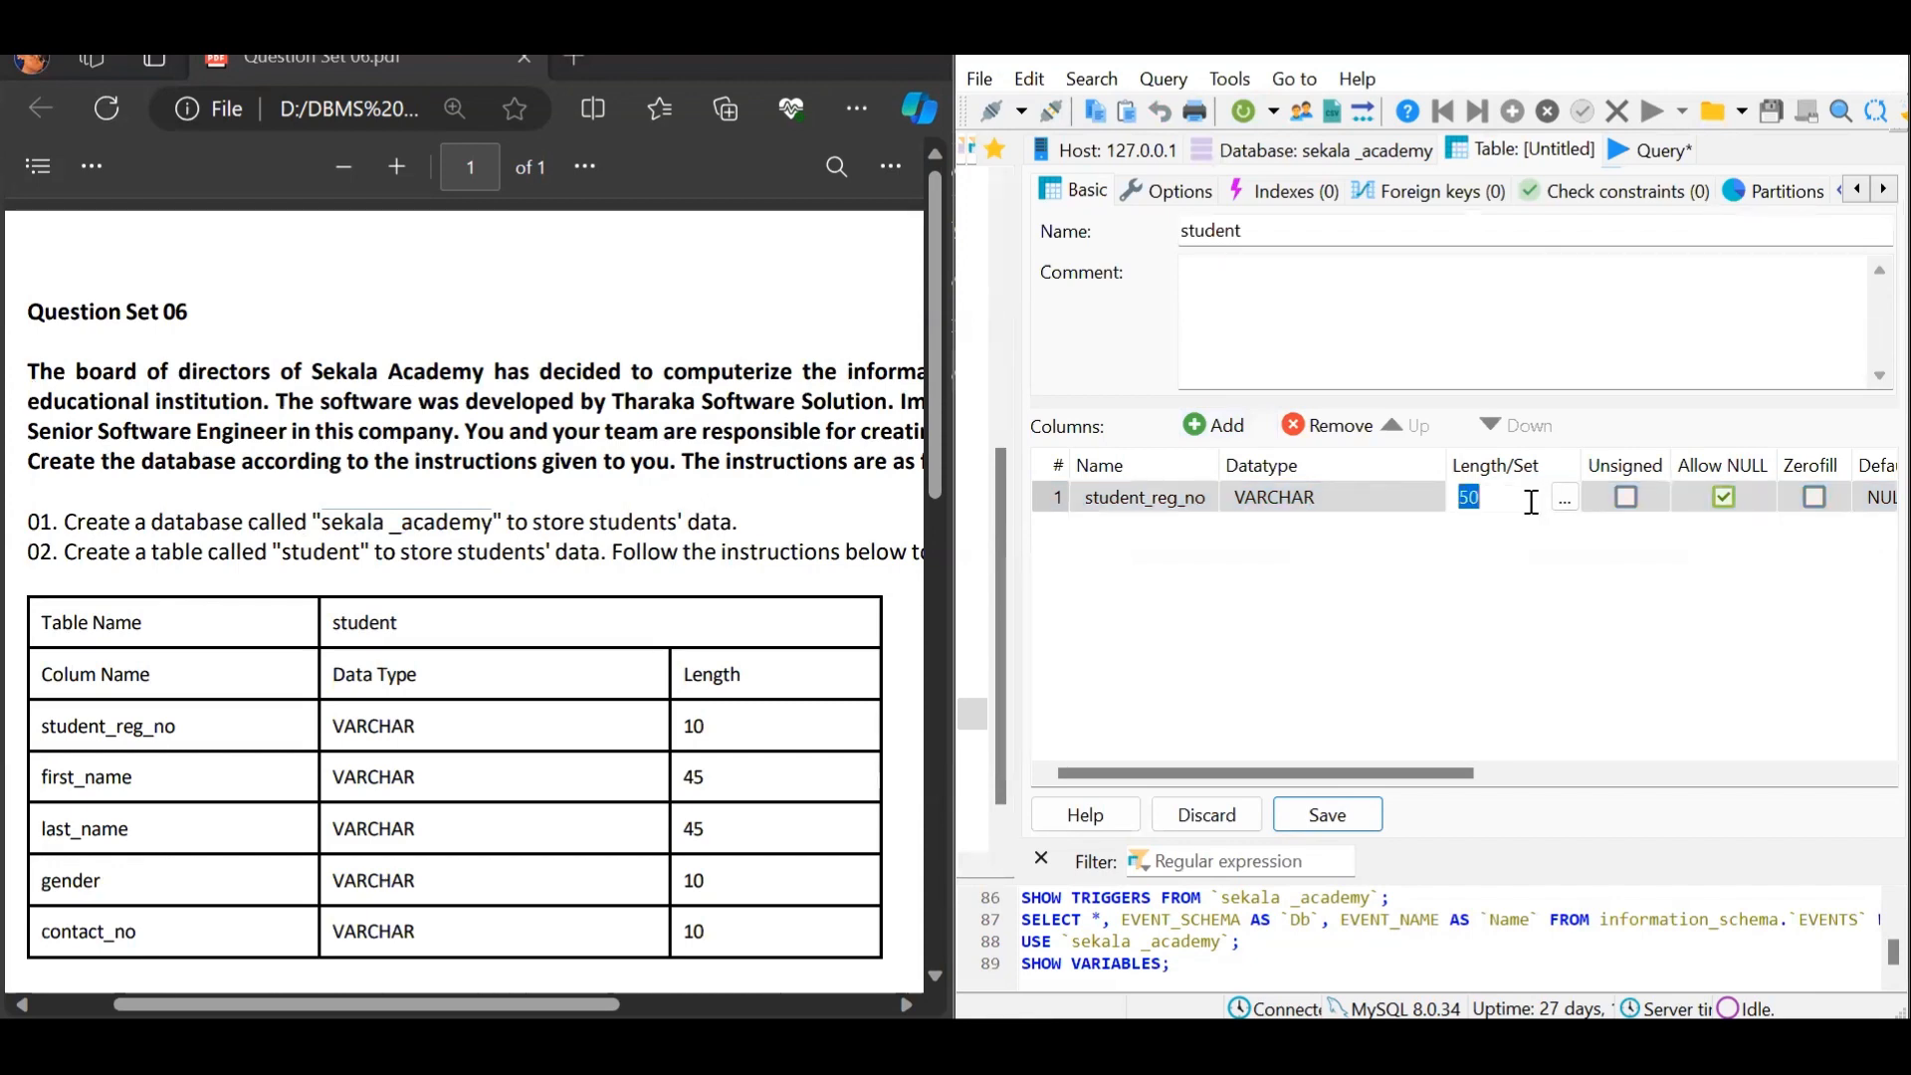
{"action": "type", "text": "10"}
{"action": "left_click", "coordinate": [1552, 614]}
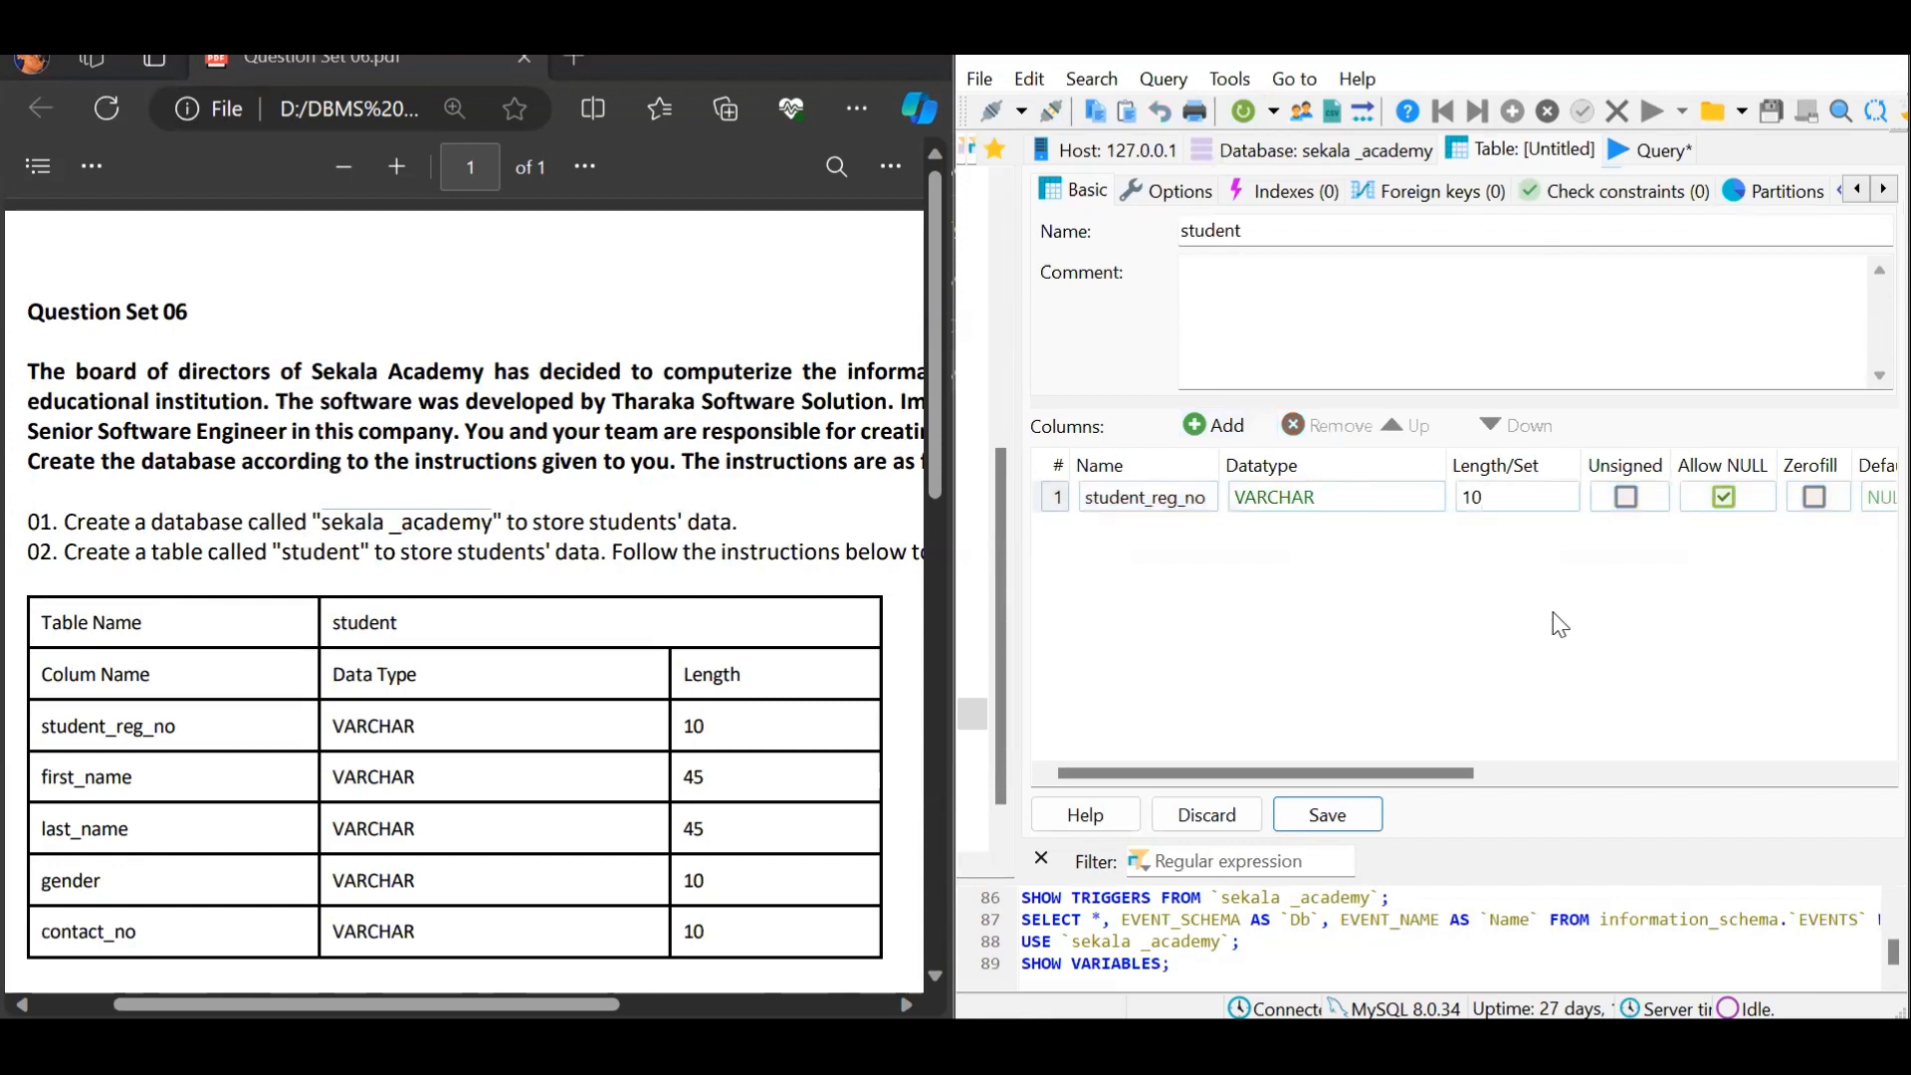
{"action": "left_click_drag", "start_coordinate": [1443, 783], "coordinate": [1569, 793]}
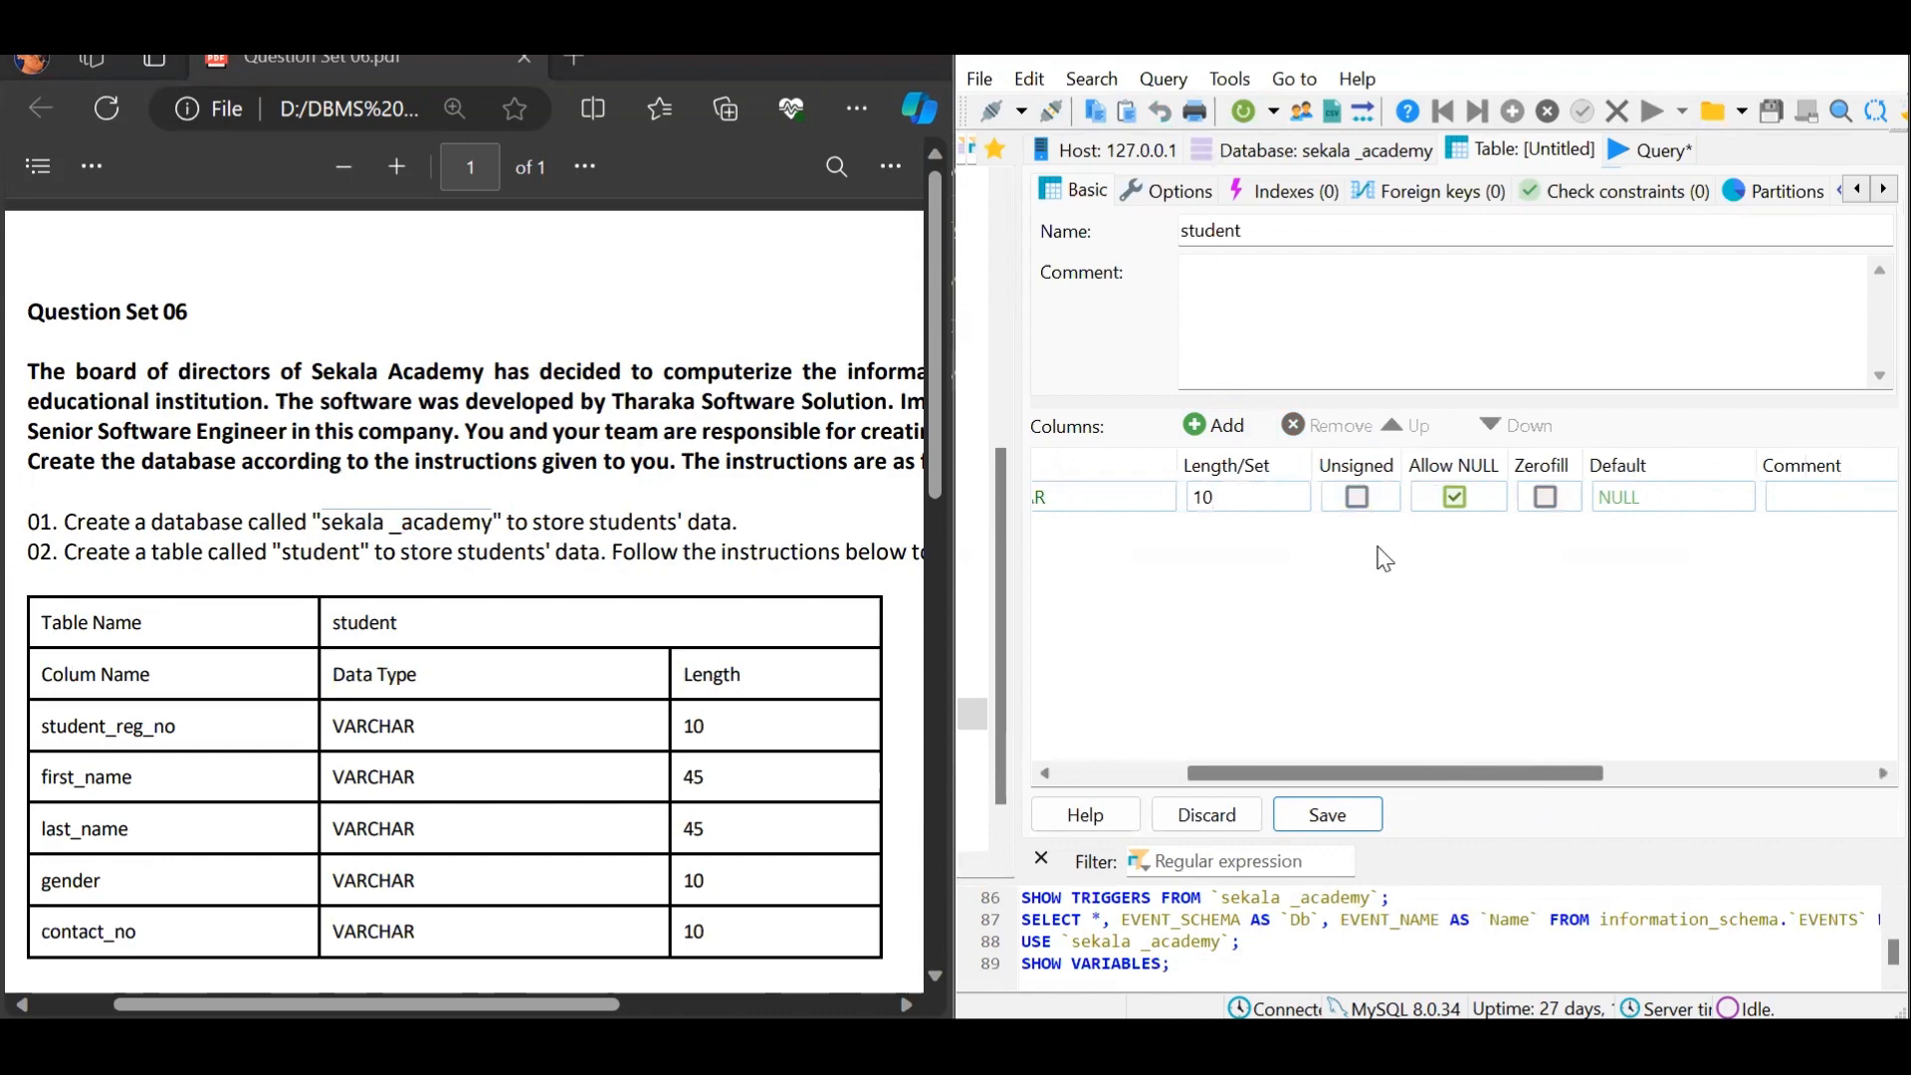
{"action": "left_click", "coordinate": [1461, 508]}
{"action": "left_click", "coordinate": [1458, 503]}
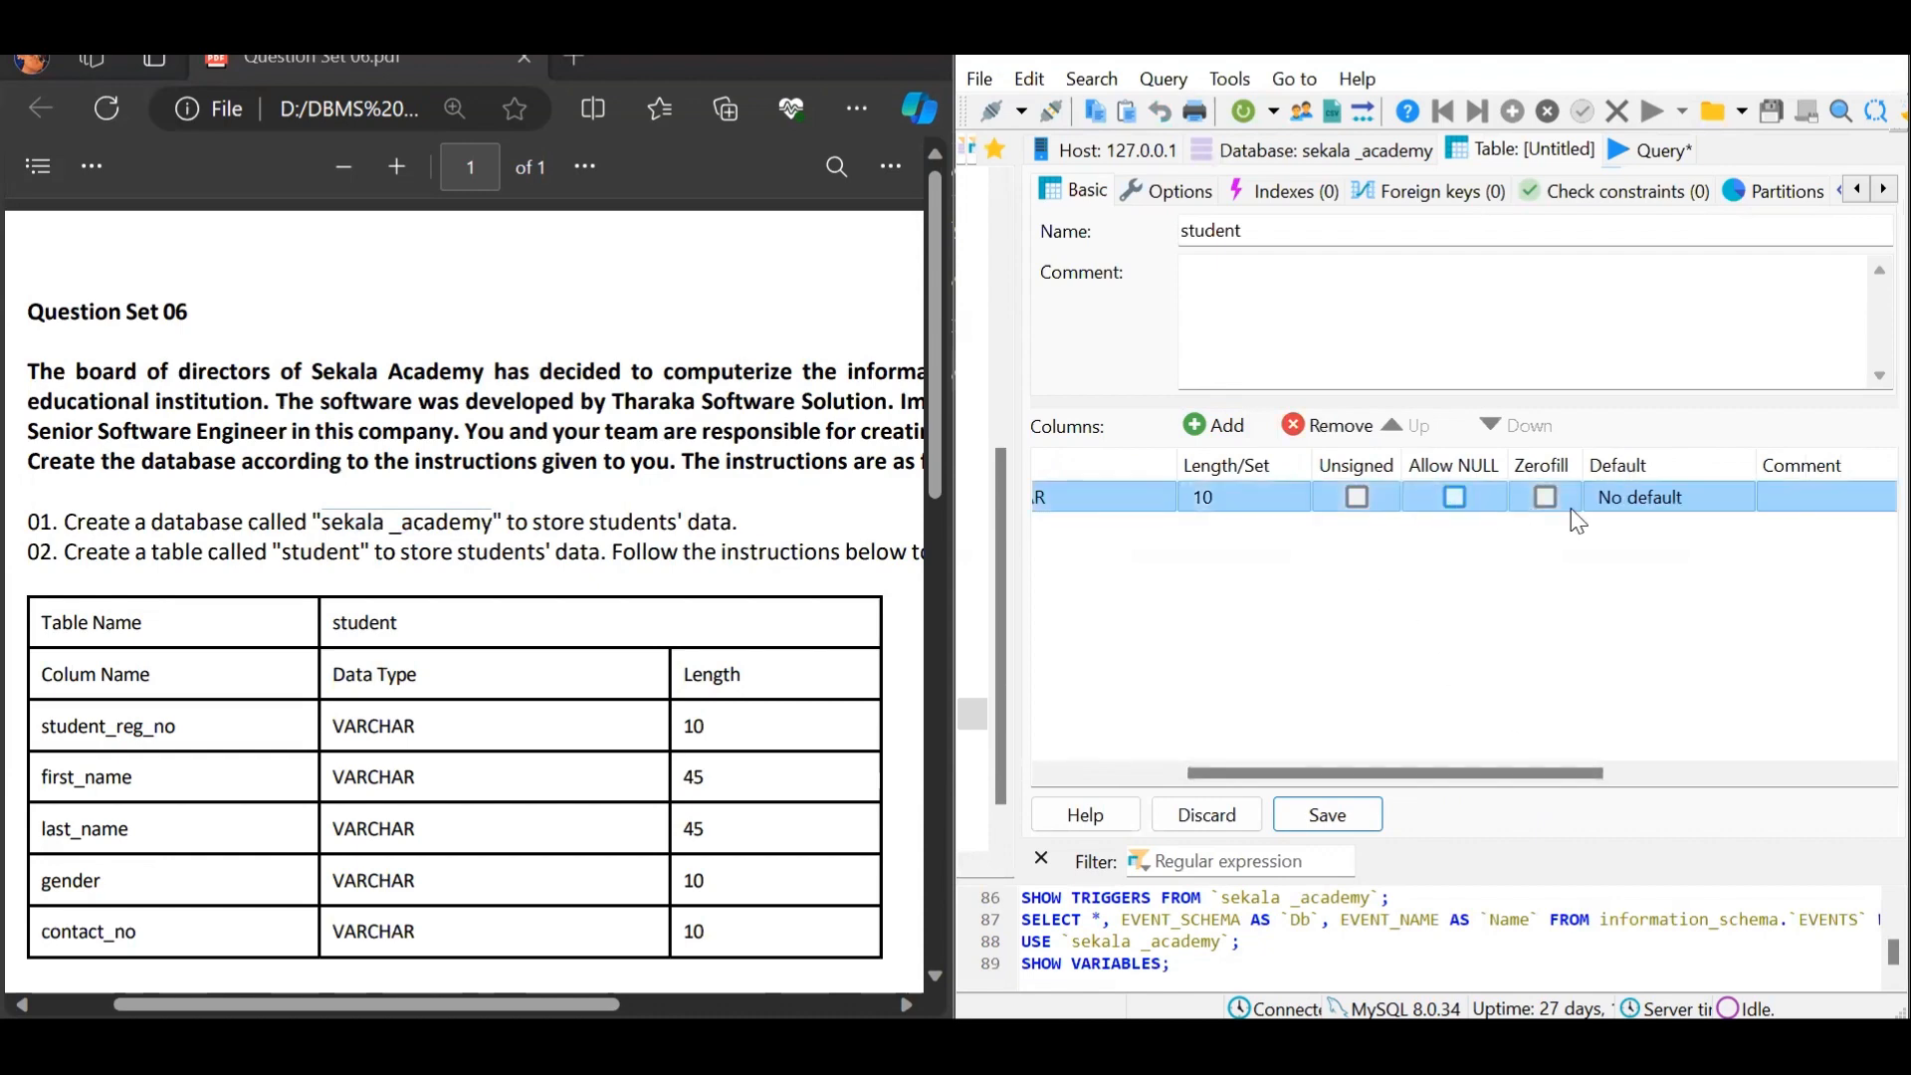
{"action": "left_click_drag", "start_coordinate": [1582, 774], "coordinate": [1453, 773]}
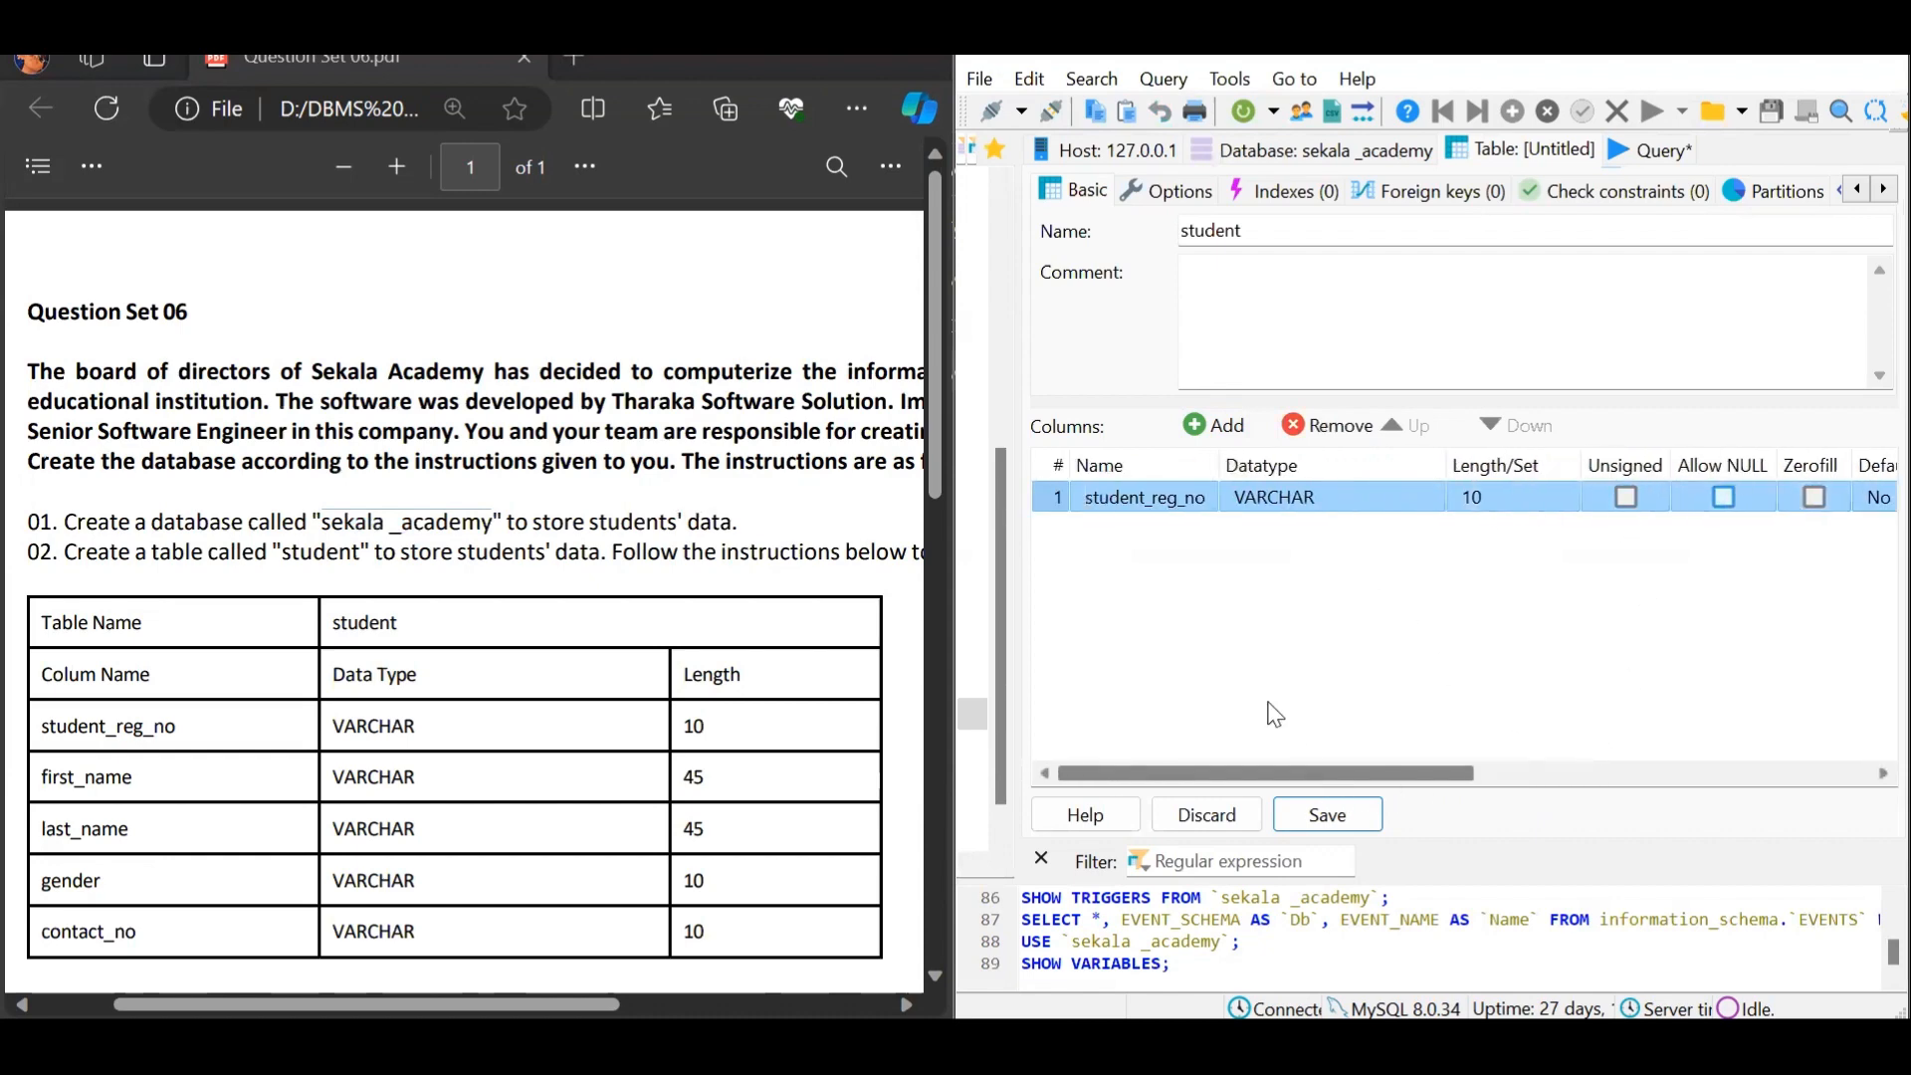
Add a first_name column with length 45 and a last_name column
{"action": "left_click", "coordinate": [1224, 428]}
{"action": "type", "text": "first"}
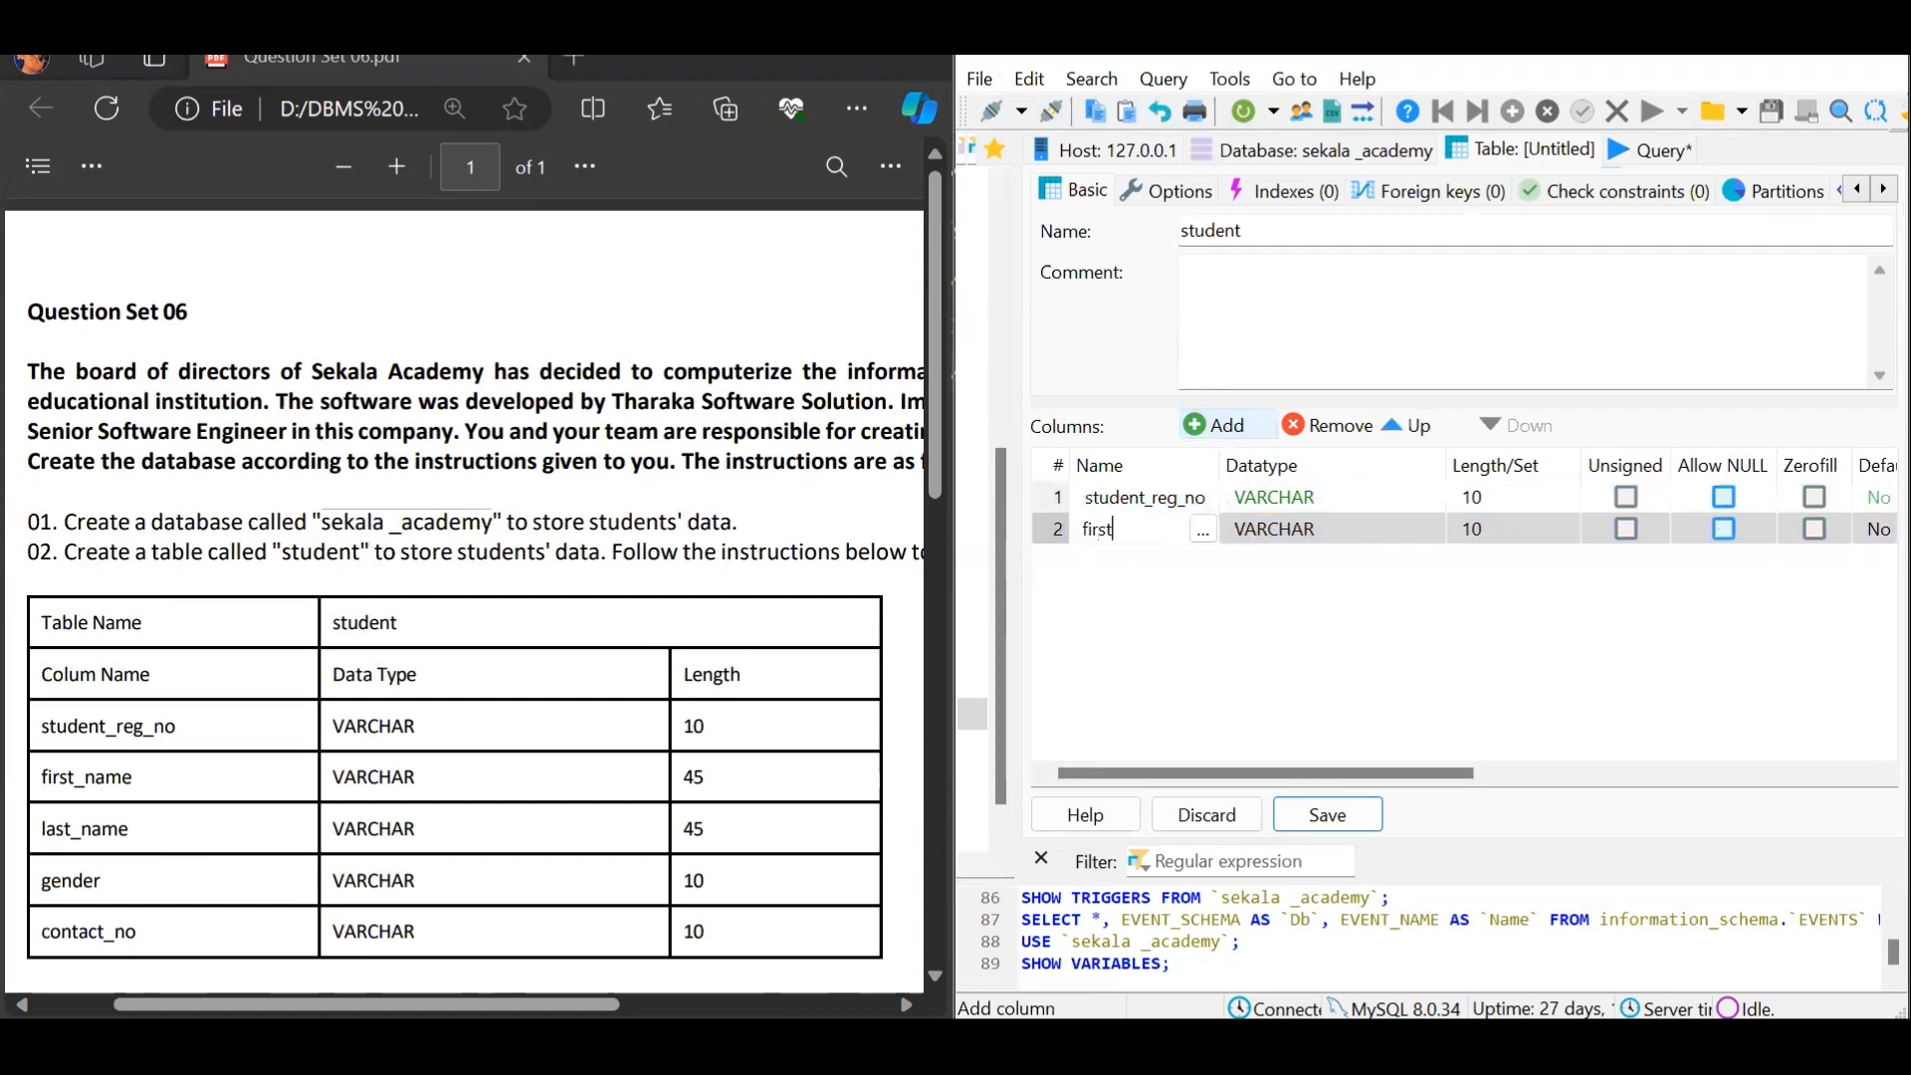
{"action": "type", "text": "_name"}
{"action": "left_click", "coordinate": [1473, 531]}
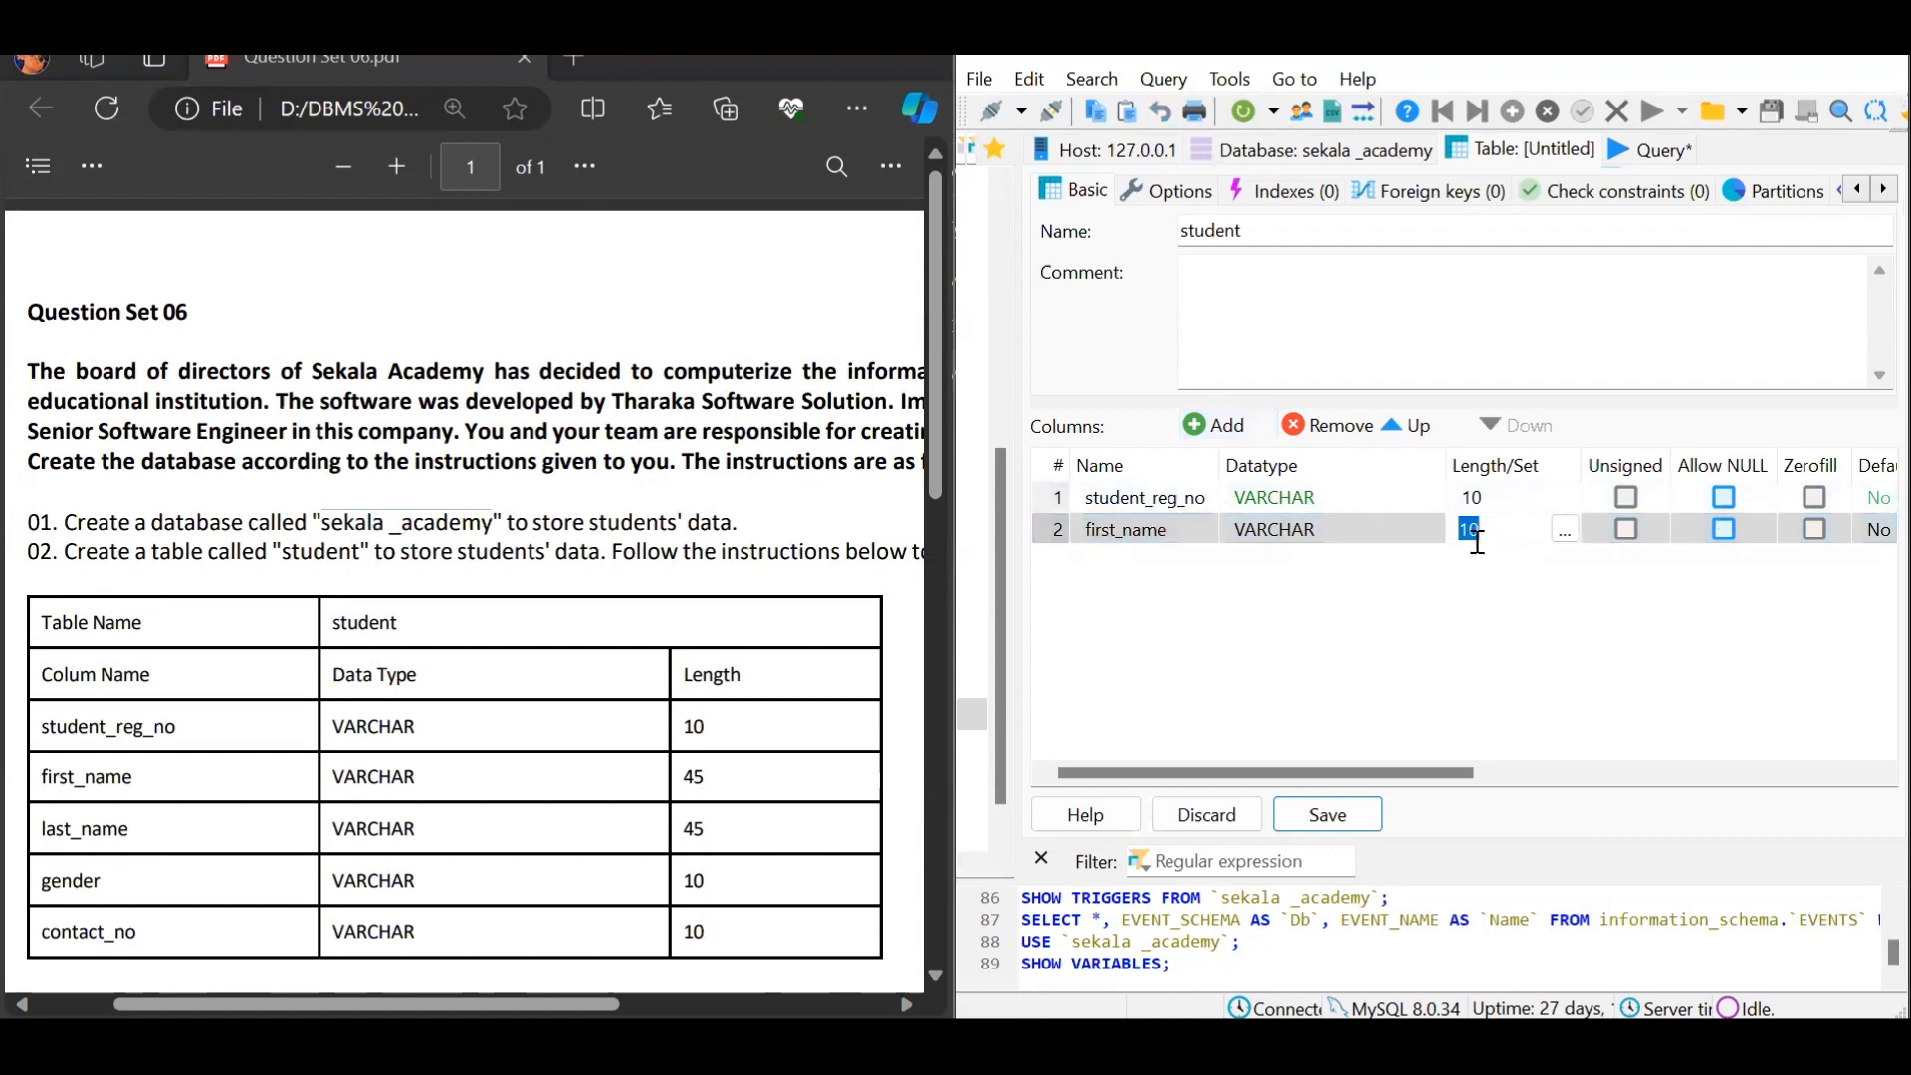
{"action": "type", "text": "45"}
{"action": "key", "text": "Return"}
{"action": "left_click", "coordinate": [1214, 425]}
{"action": "type", "text": "la"}
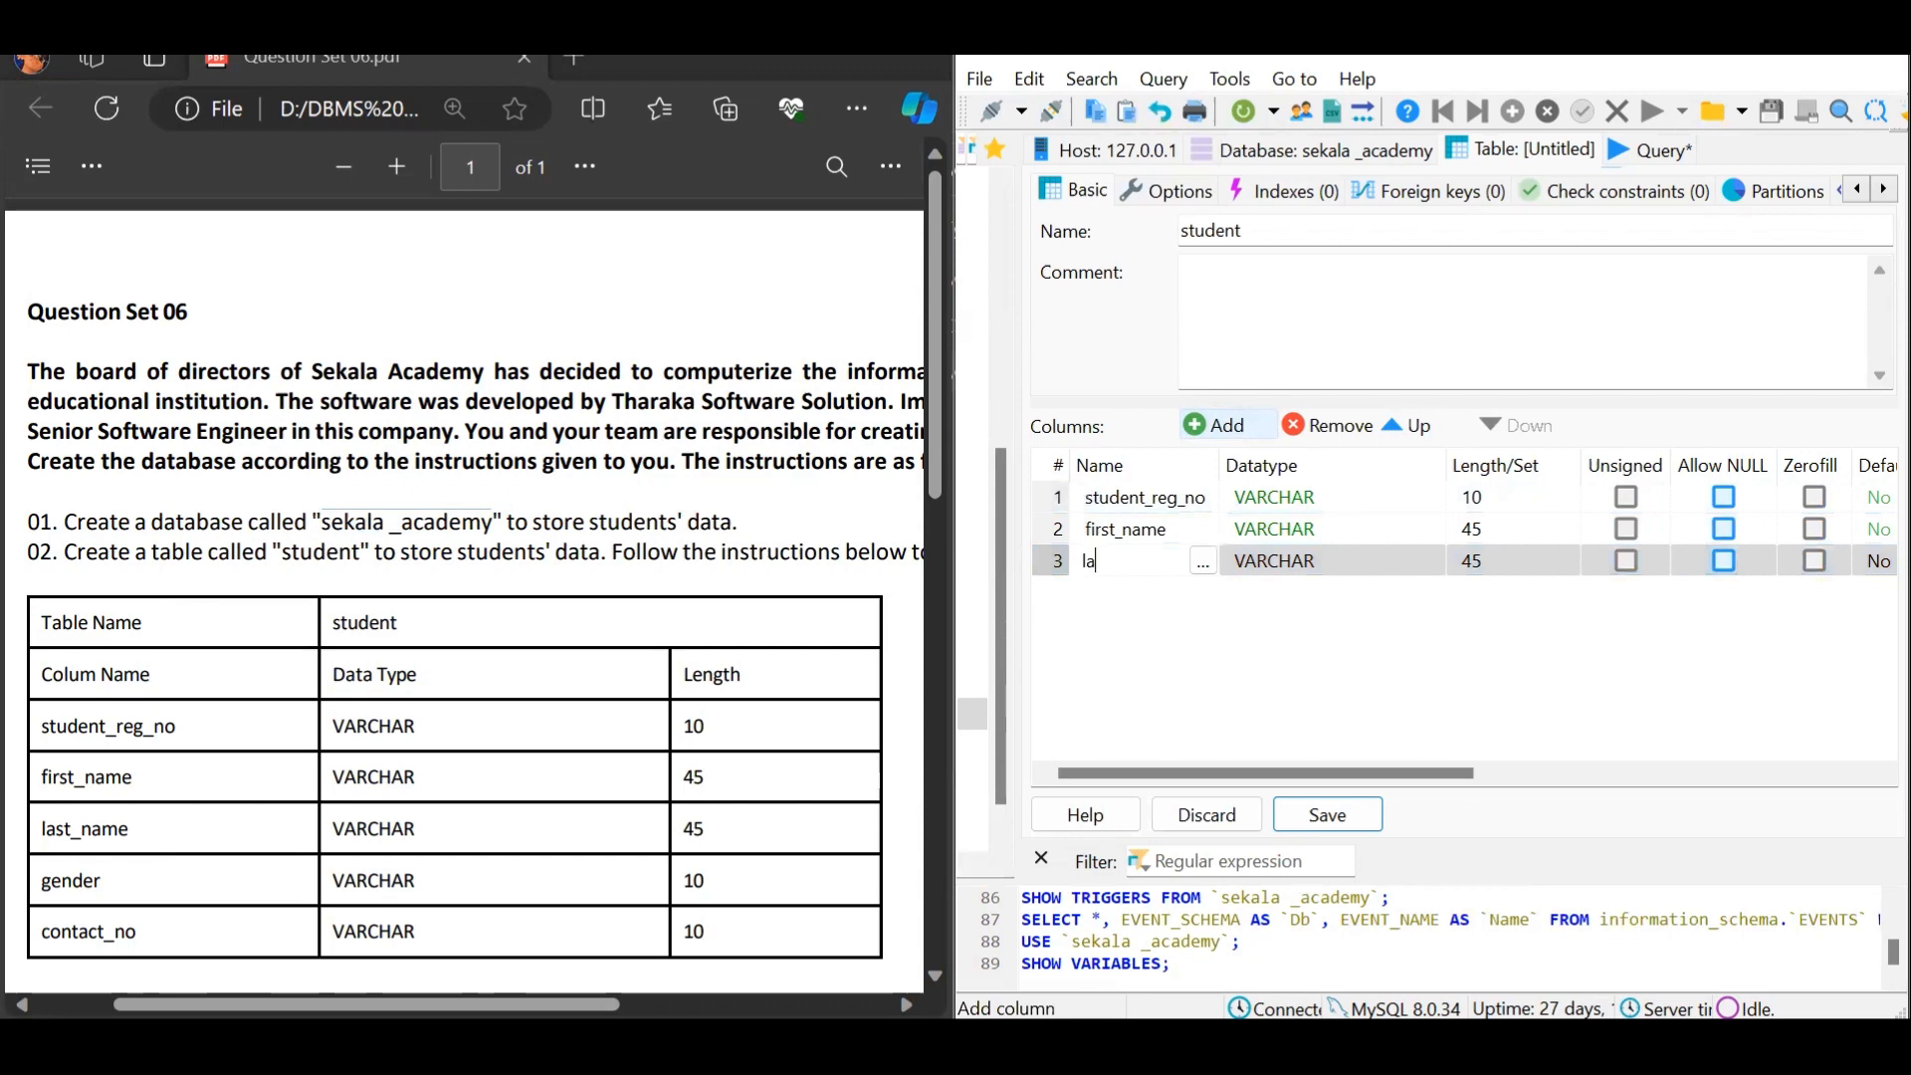
{"action": "type", "text": "st_name"}
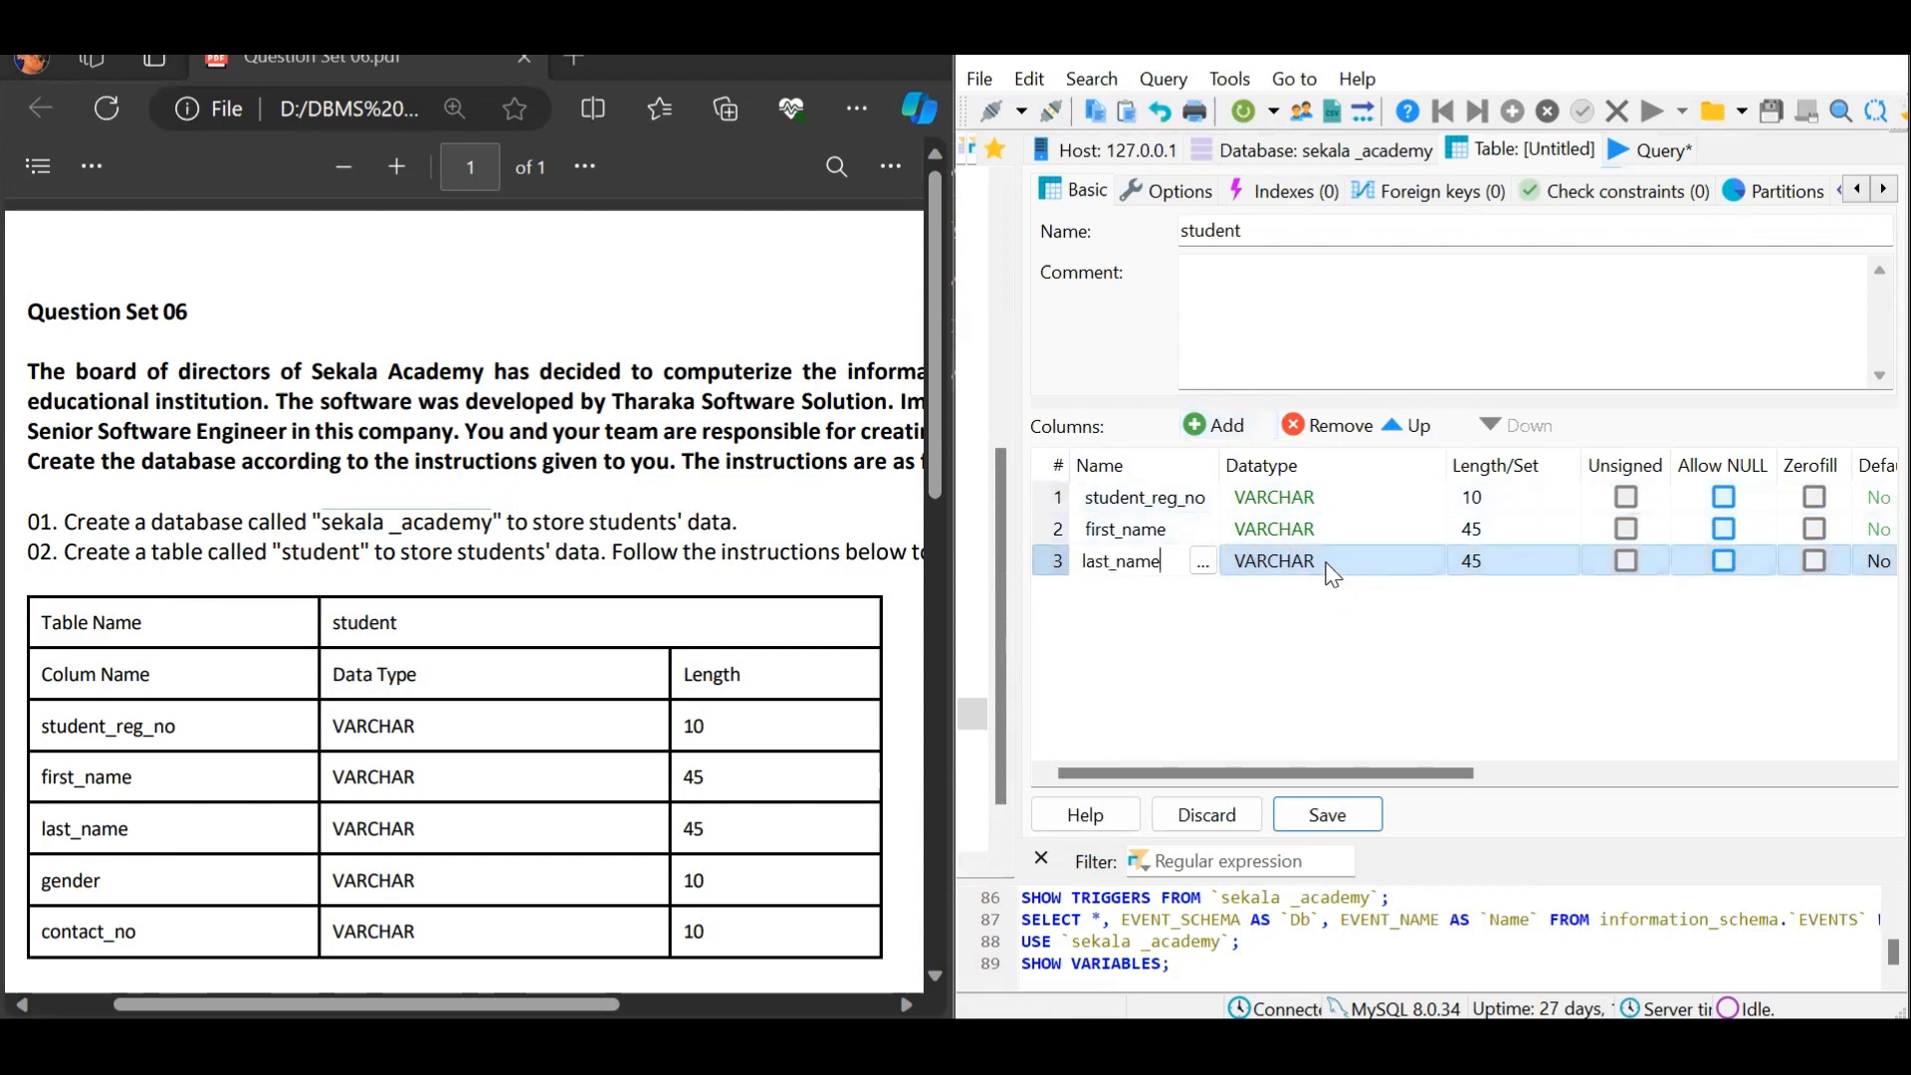
Add a gender column with length 10 and a contact_no column
{"action": "left_click", "coordinate": [1214, 425]}
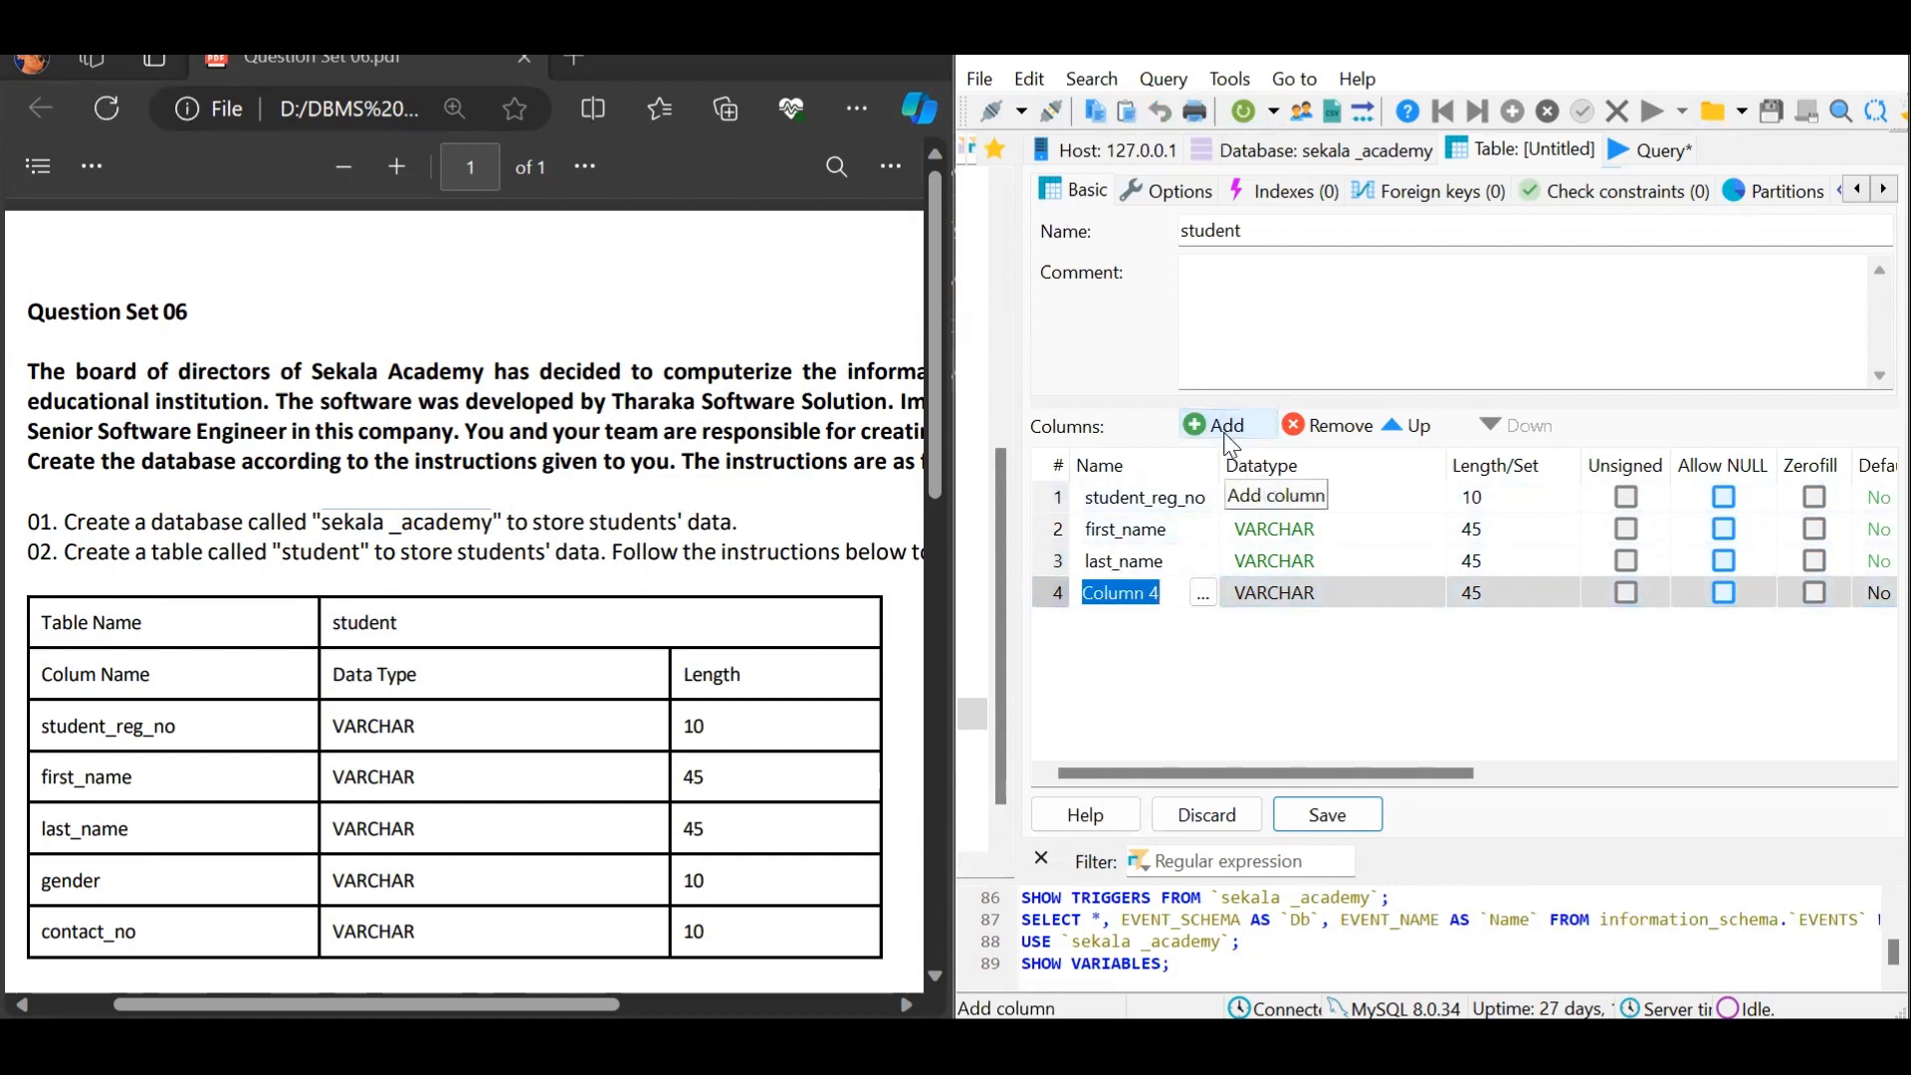
{"action": "type", "text": "gender"}
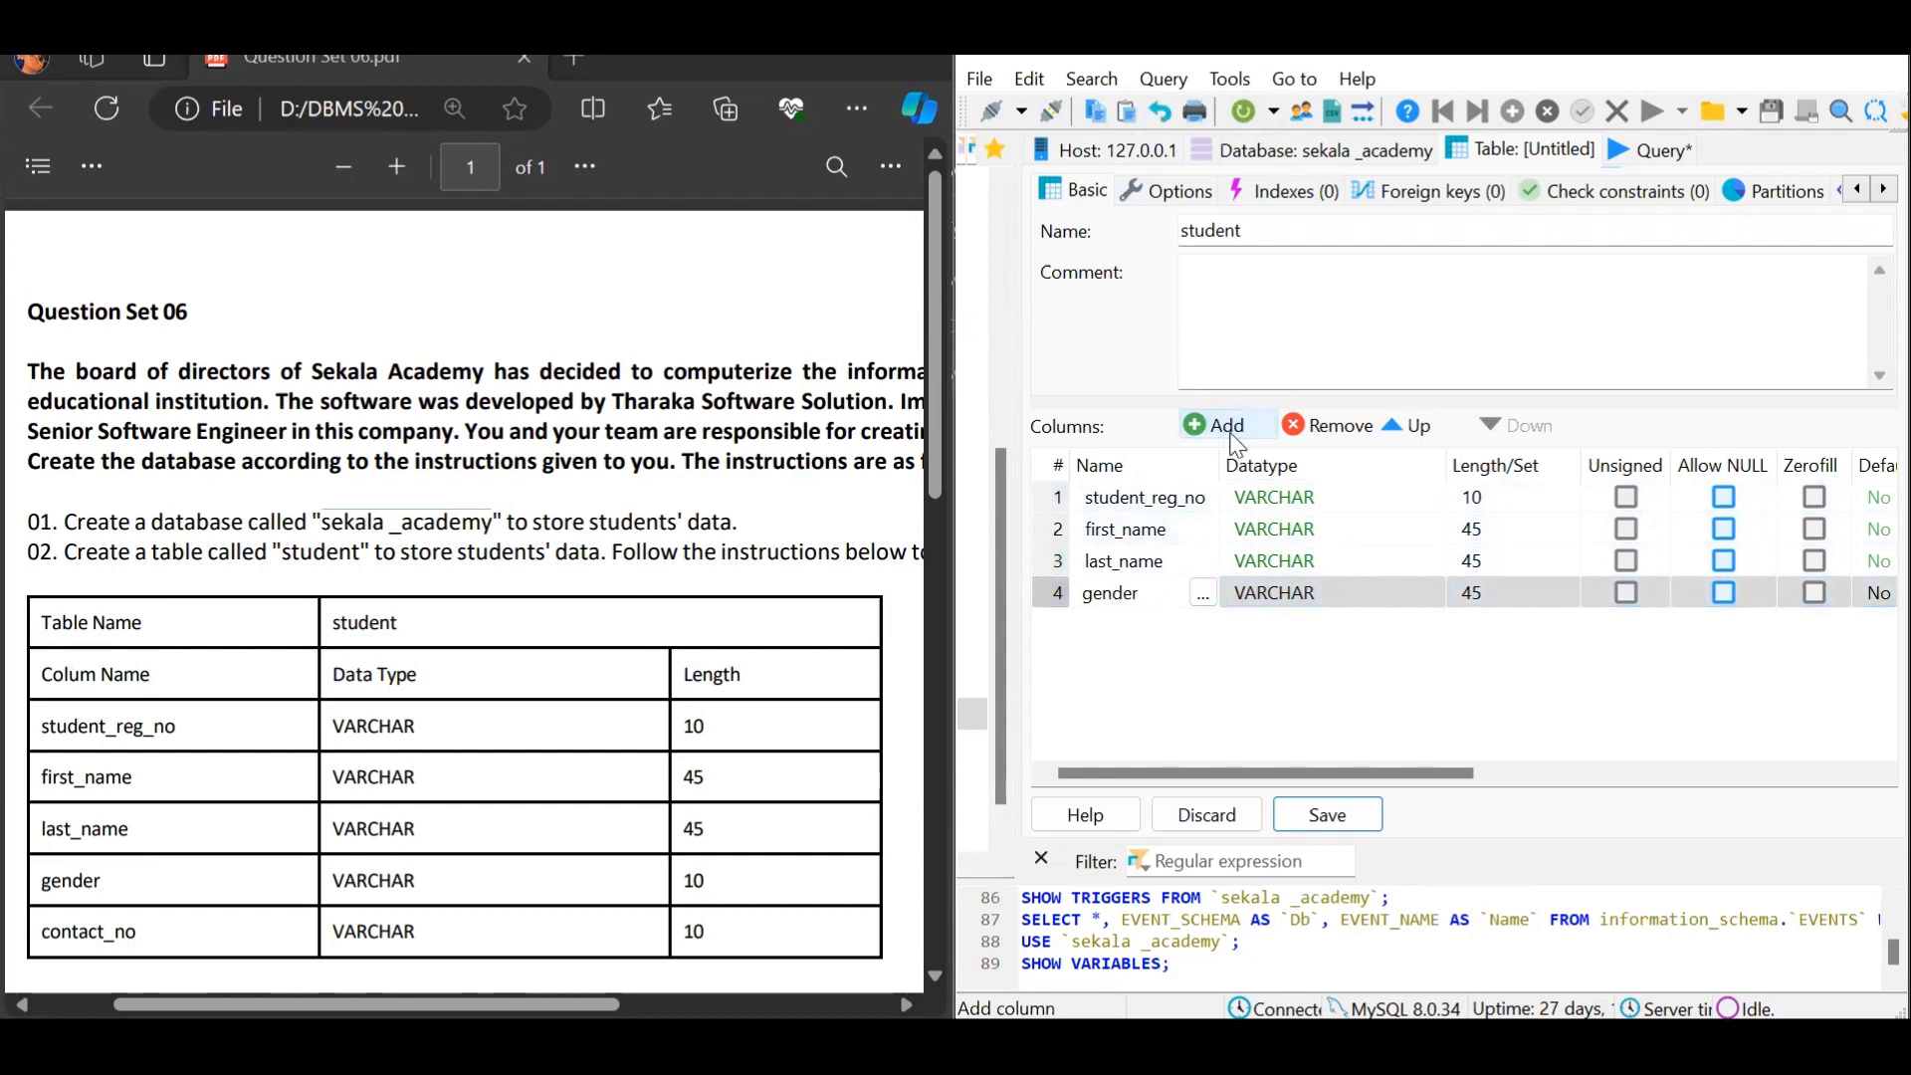
{"action": "left_click", "coordinate": [1499, 590]}
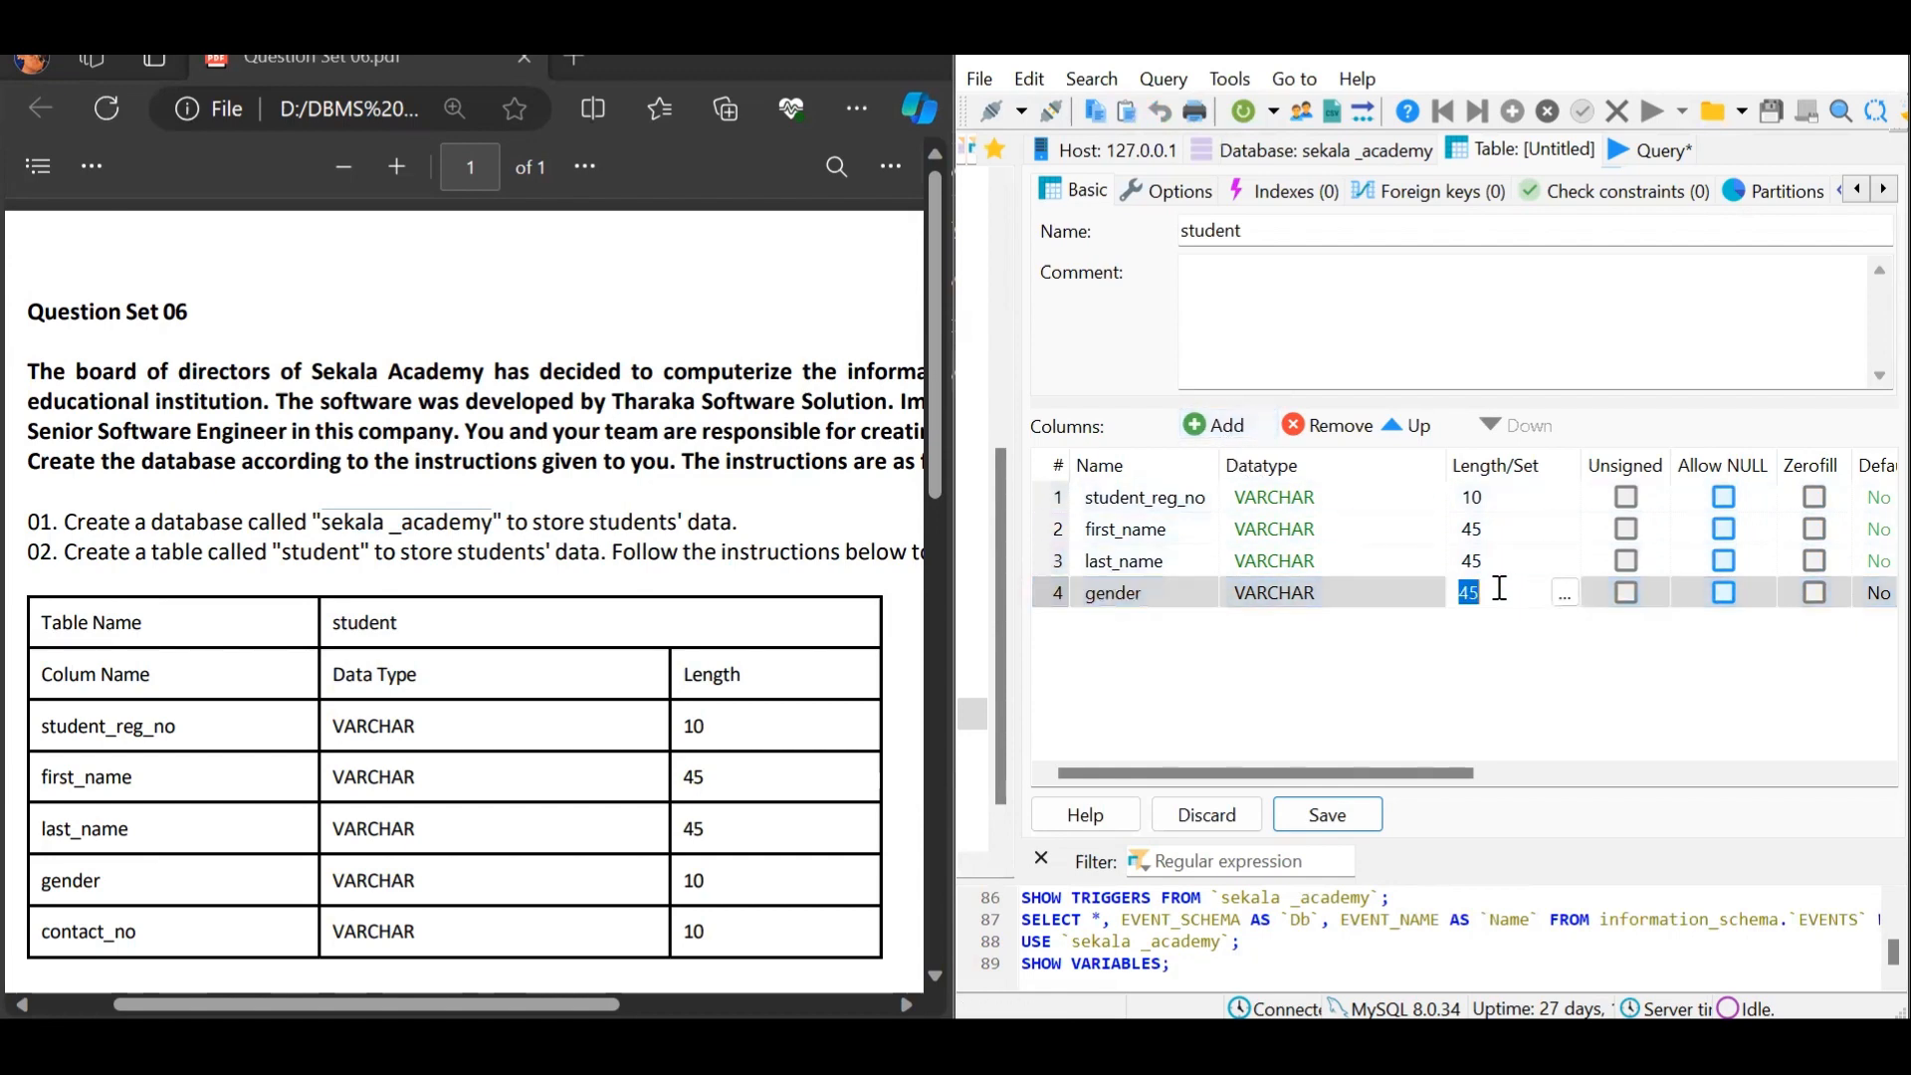
{"action": "type", "text": "10"}
{"action": "left_click", "coordinate": [1217, 425]}
{"action": "type", "text": "co"}
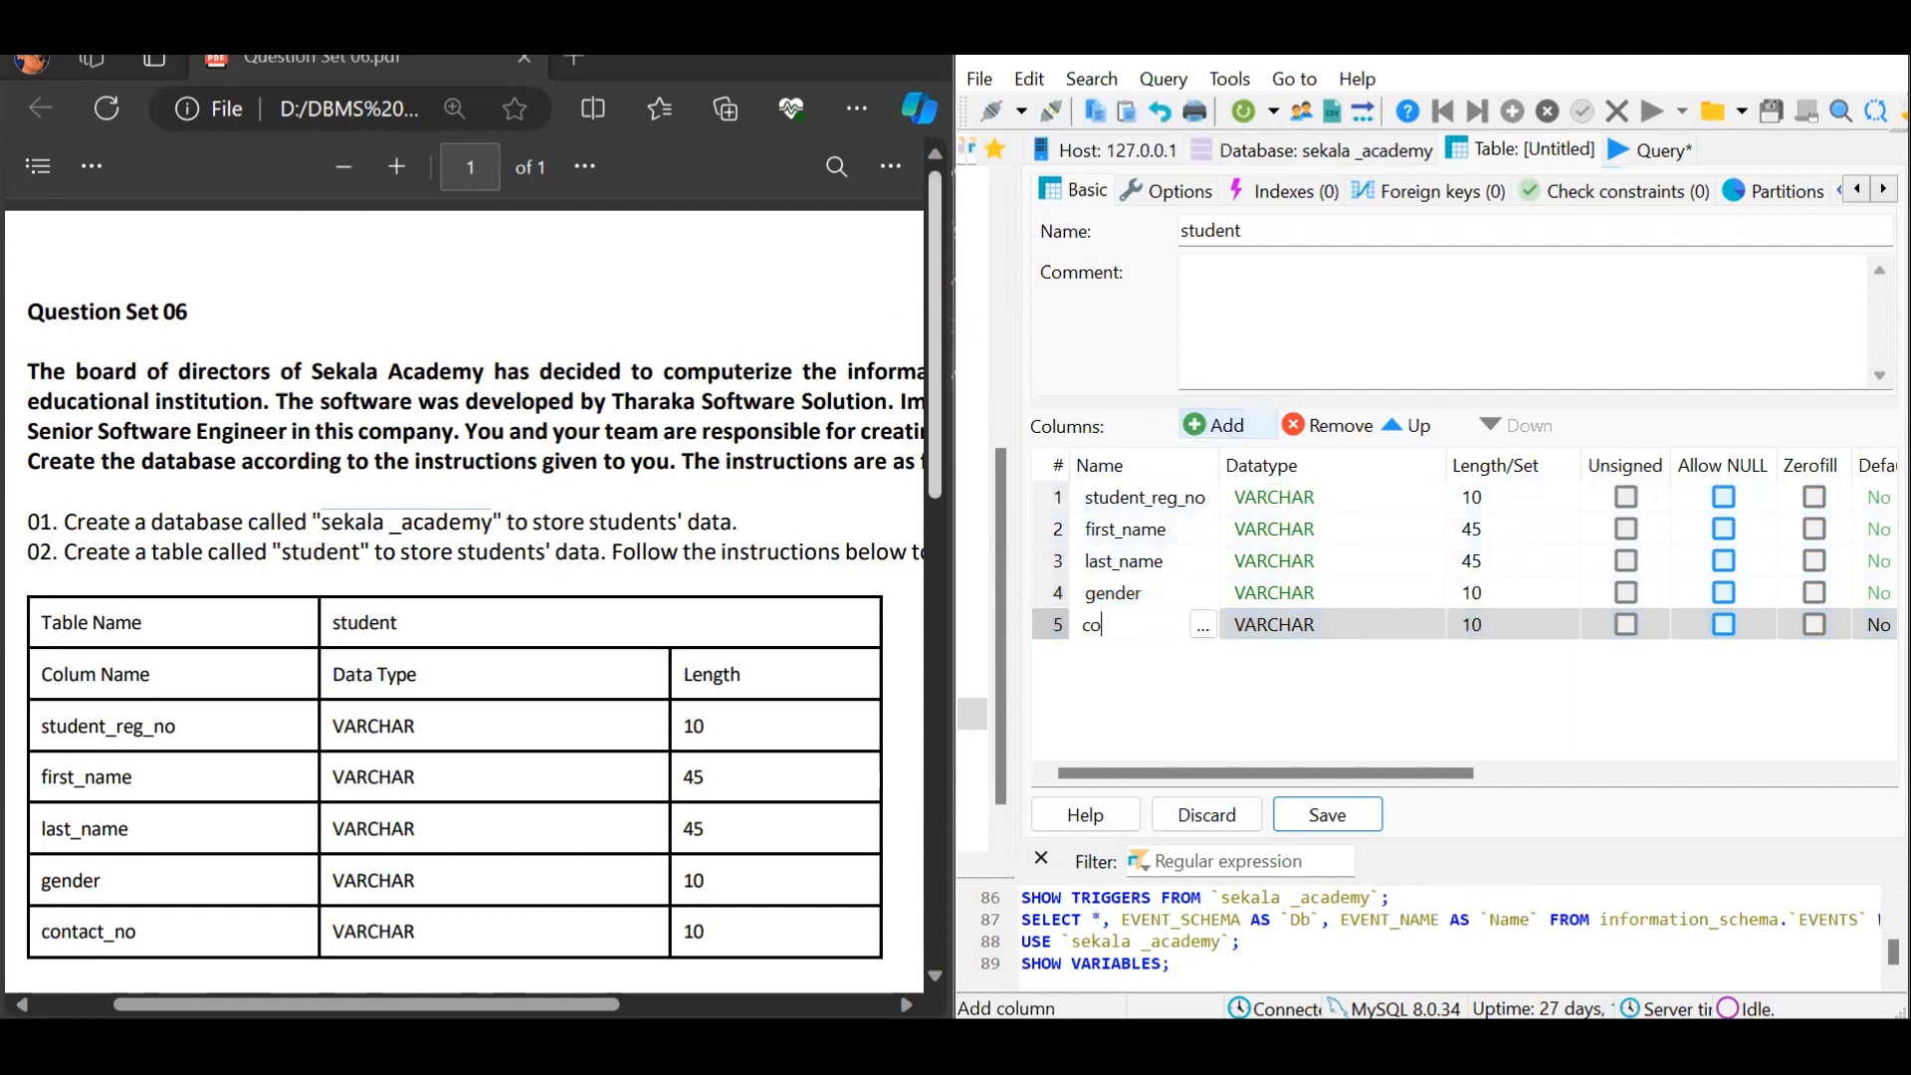
{"action": "type", "text": "ntact_no"}
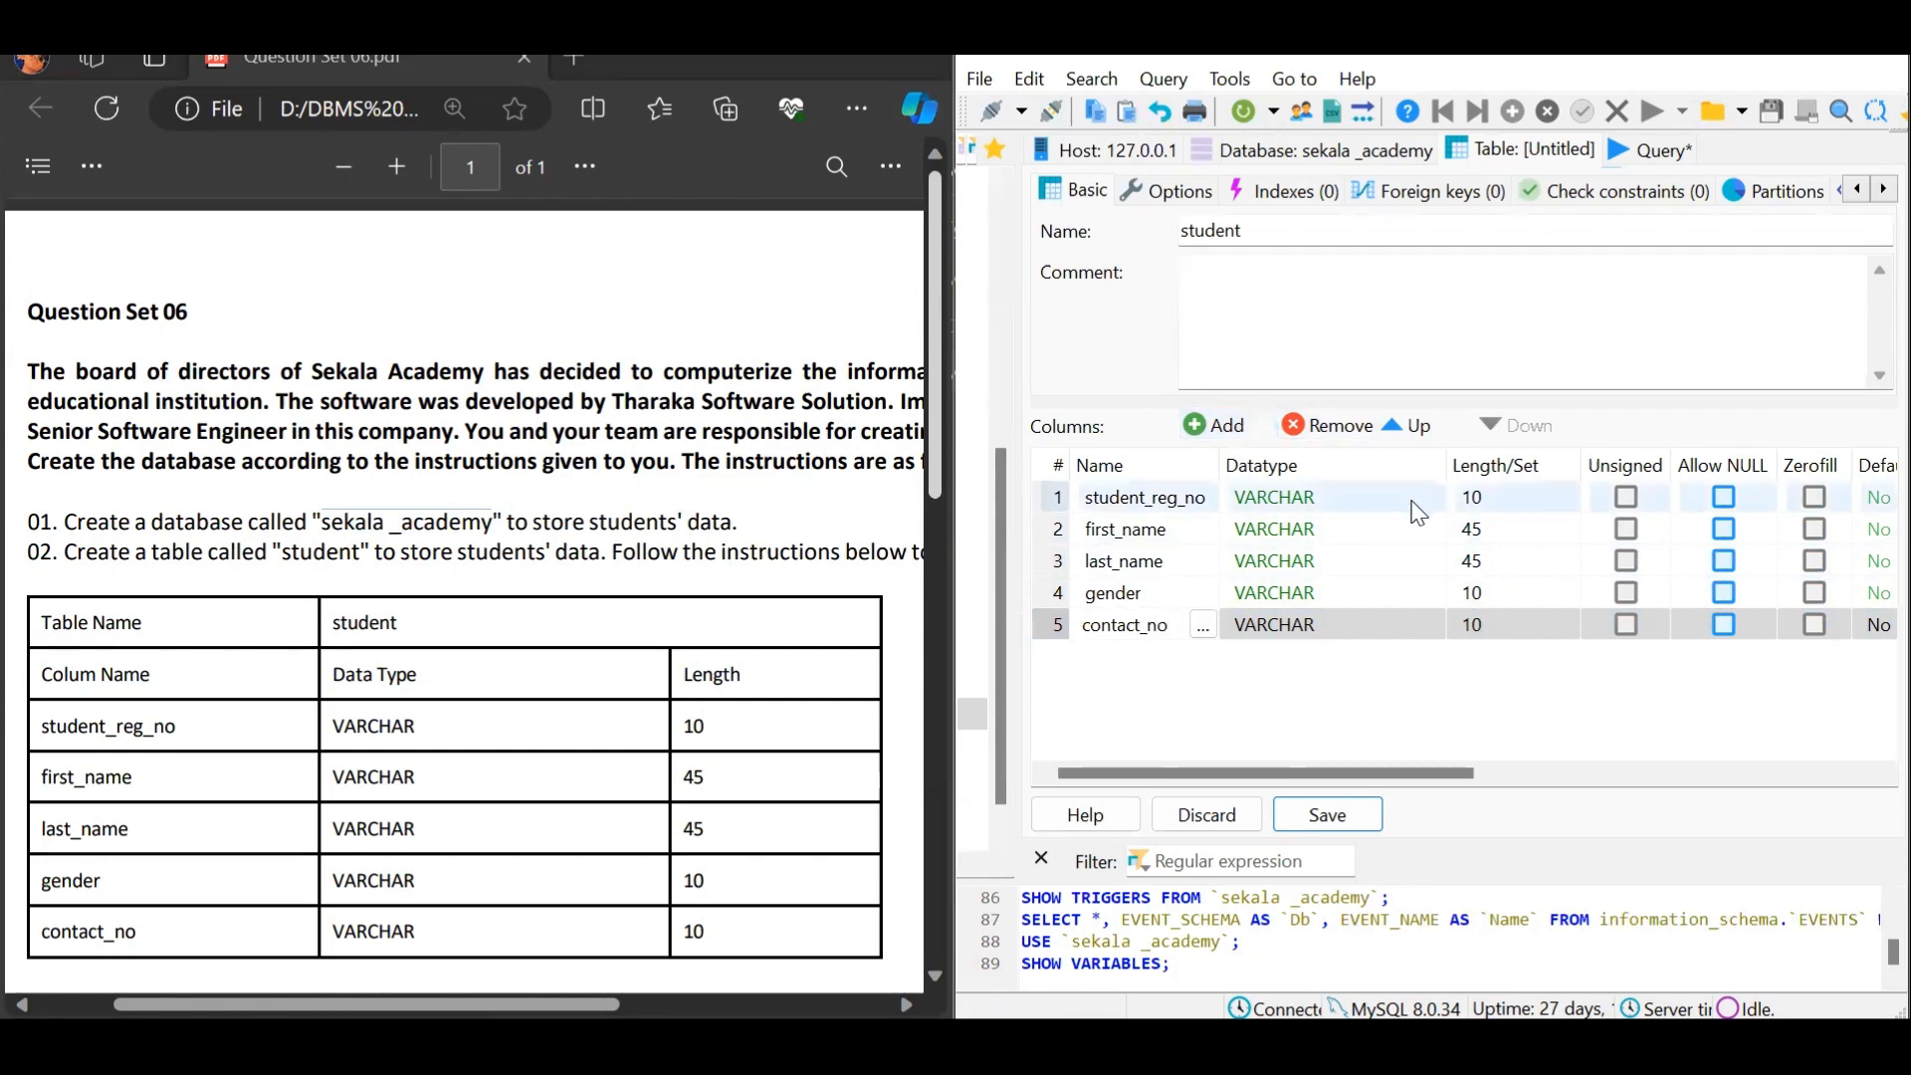
{"action": "left_click", "coordinate": [1171, 725]}
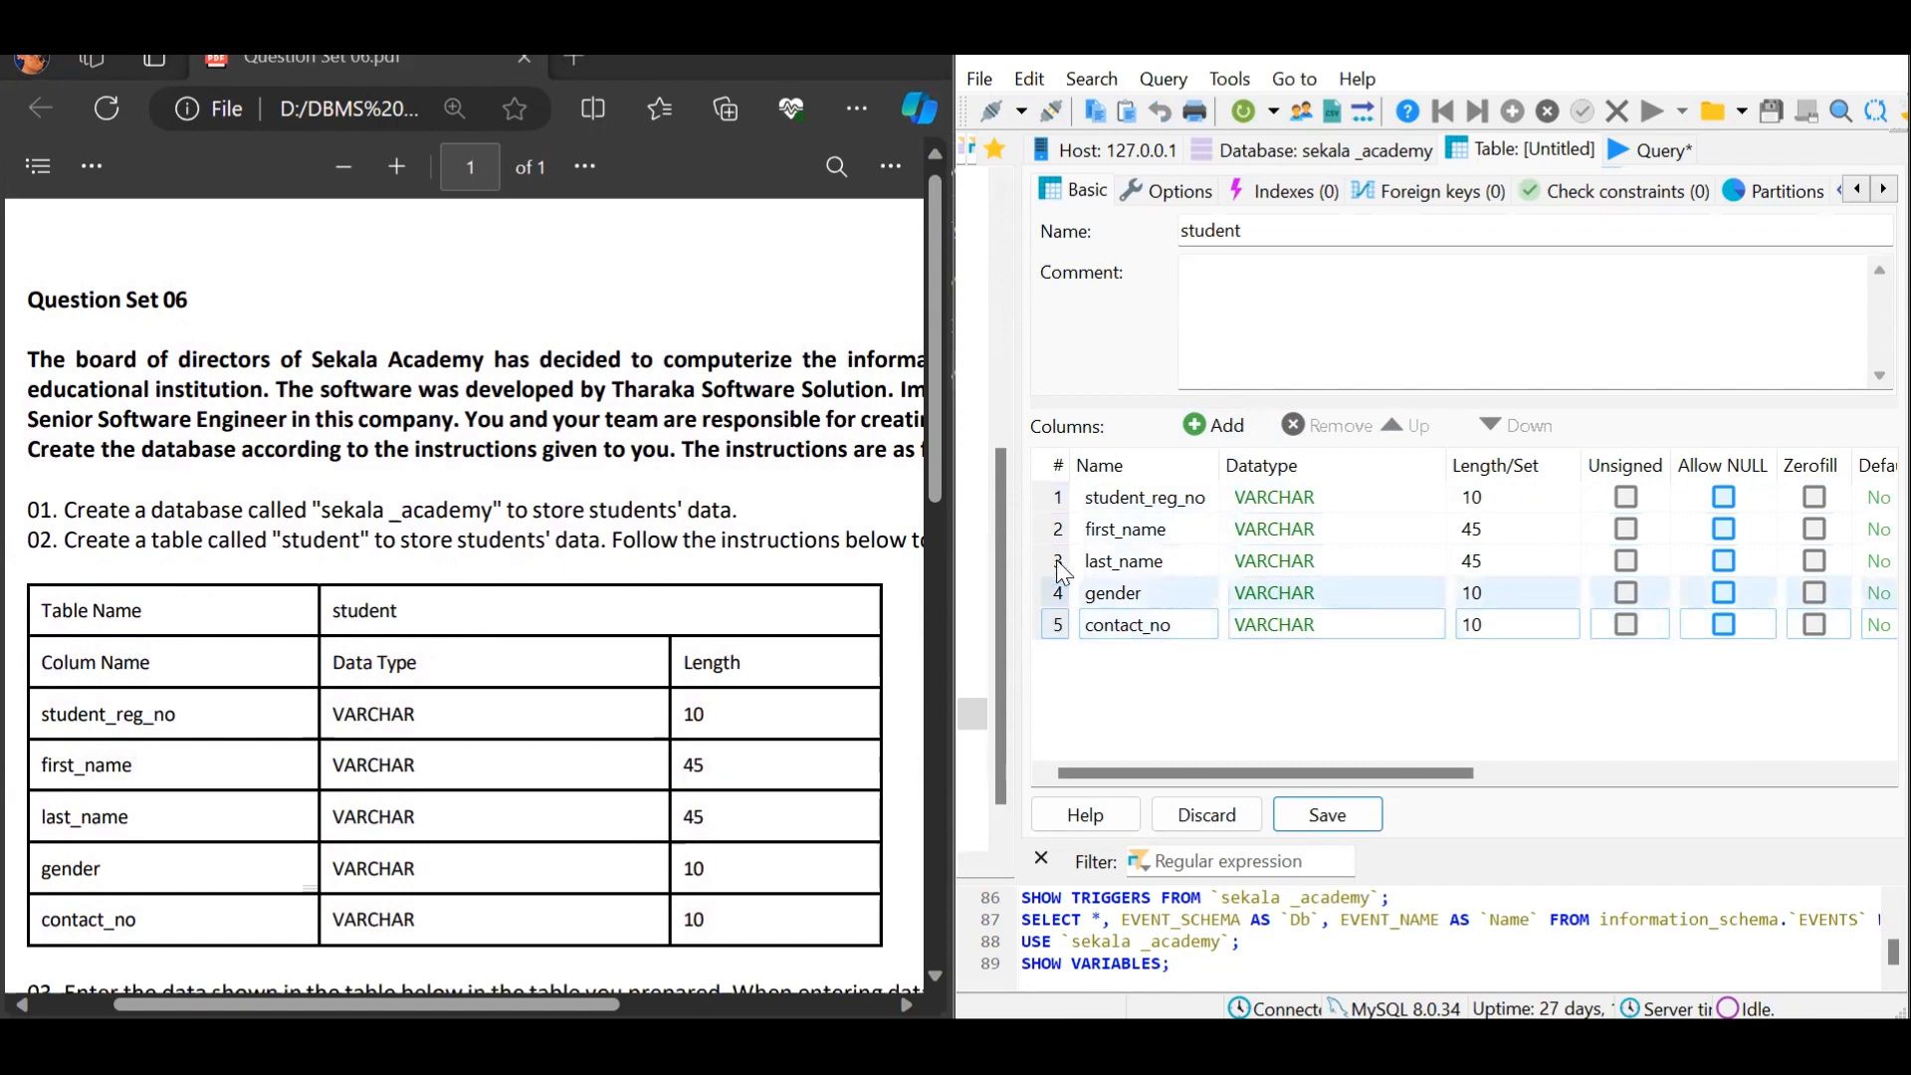
Make student_reg_no the PRIMARY key index and save the student table
{"action": "left_click", "coordinate": [1051, 498]}
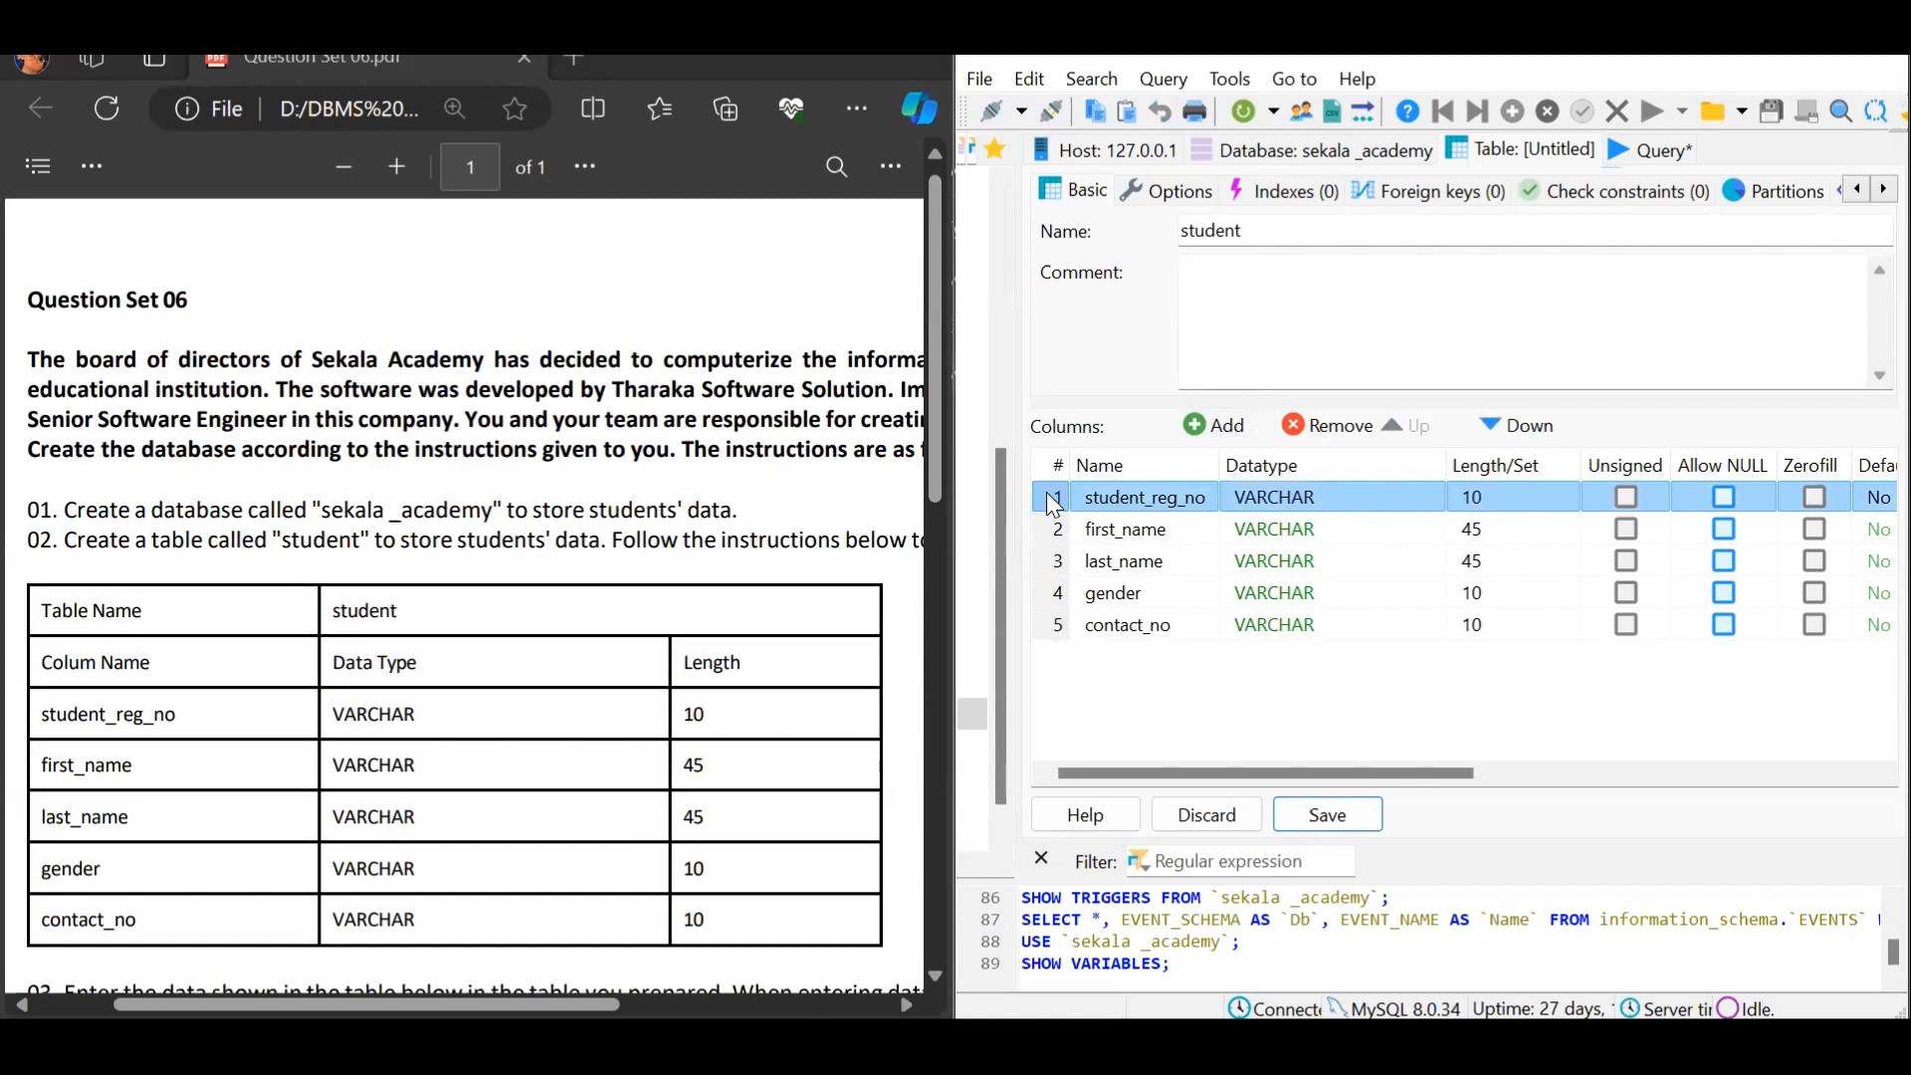
{"action": "right_click", "coordinate": [1048, 492]}
{"action": "mouse_move", "coordinate": [1263, 742]}
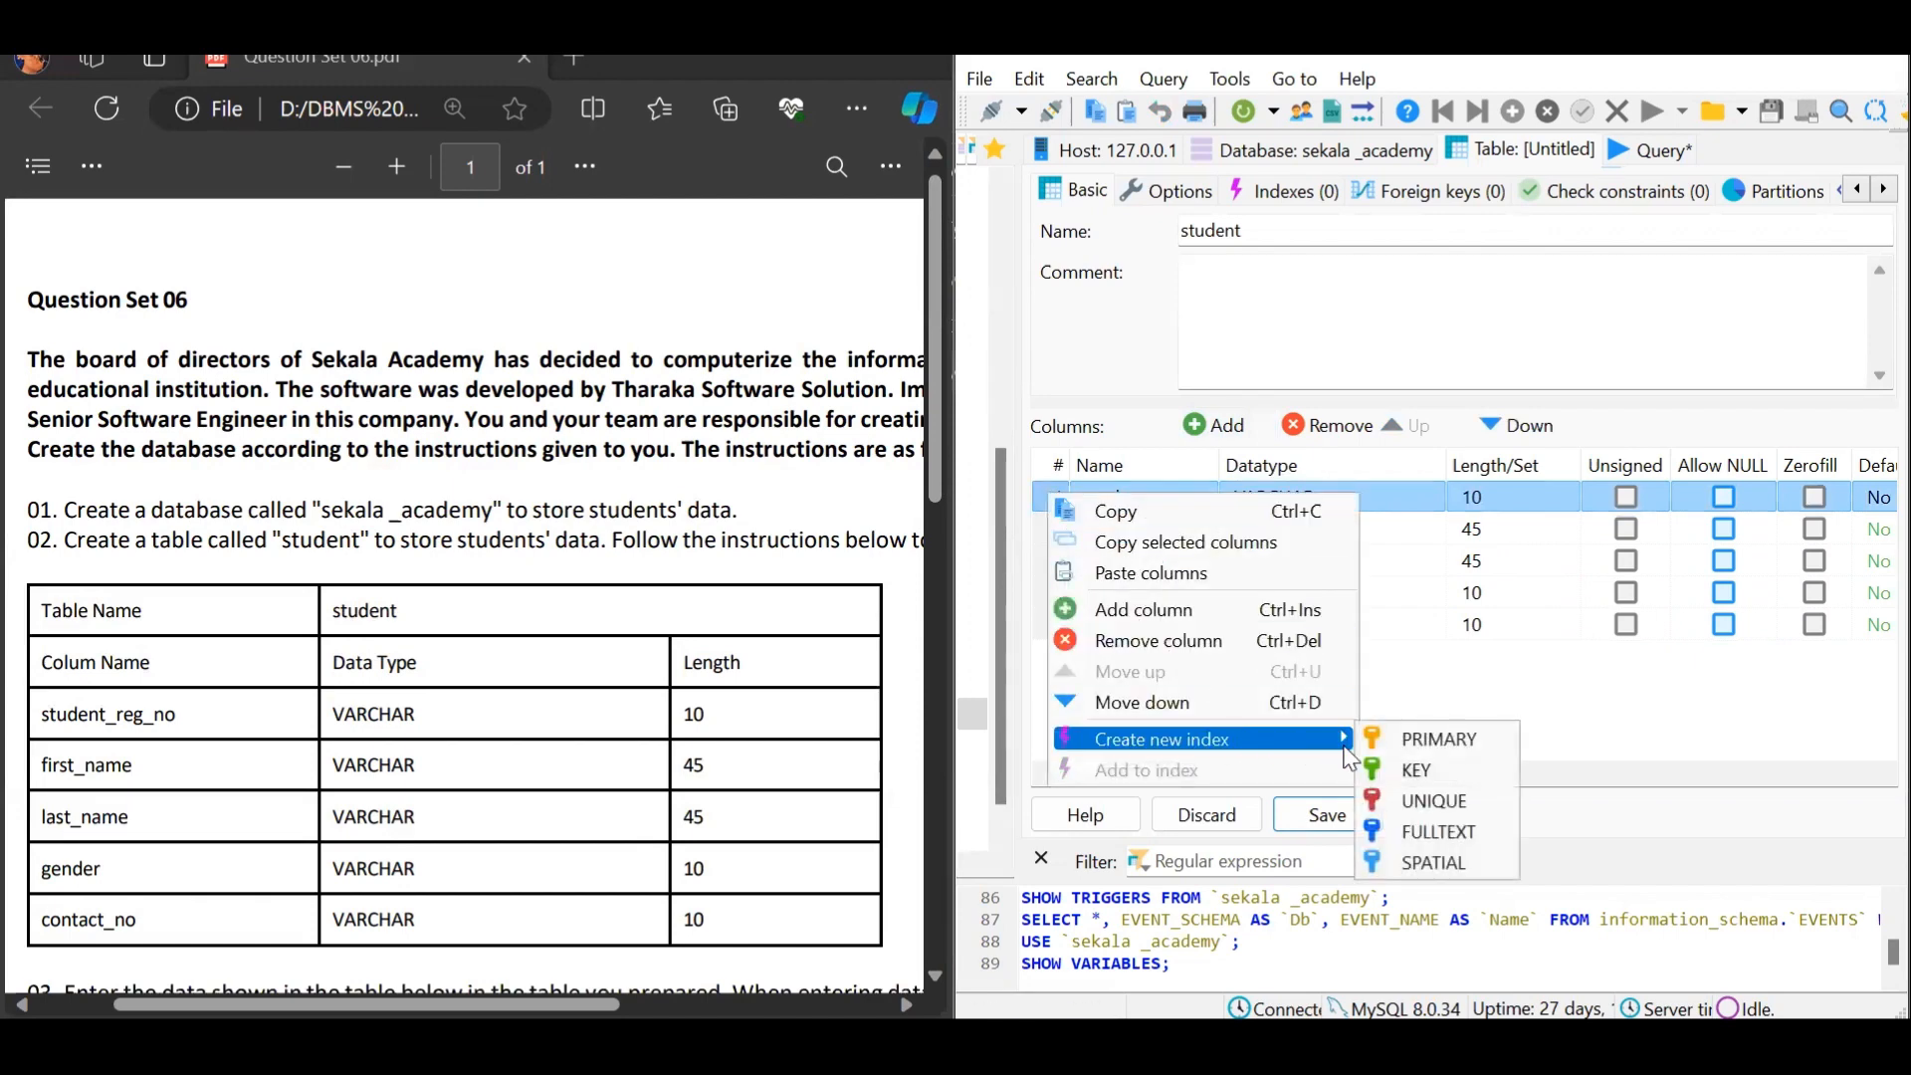
{"action": "left_click", "coordinate": [1365, 742]}
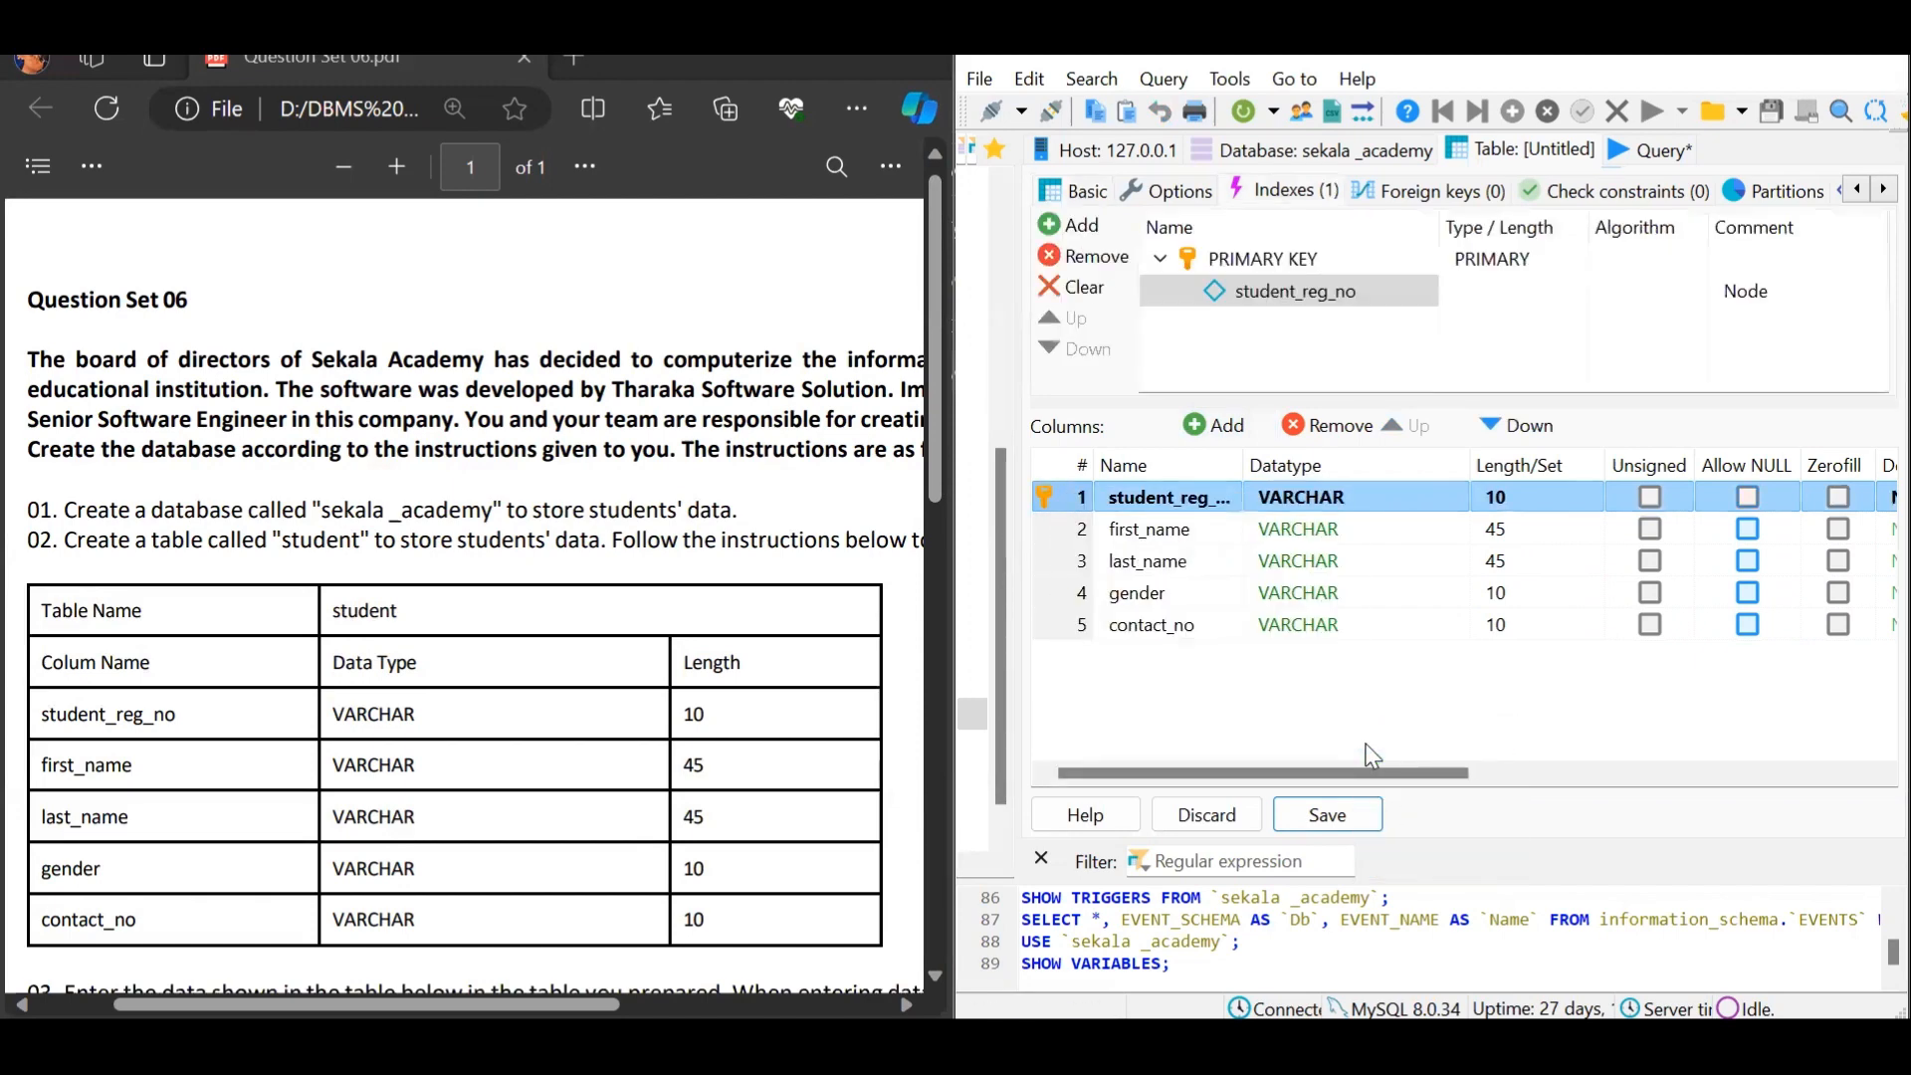
{"action": "left_click", "coordinate": [1366, 822]}
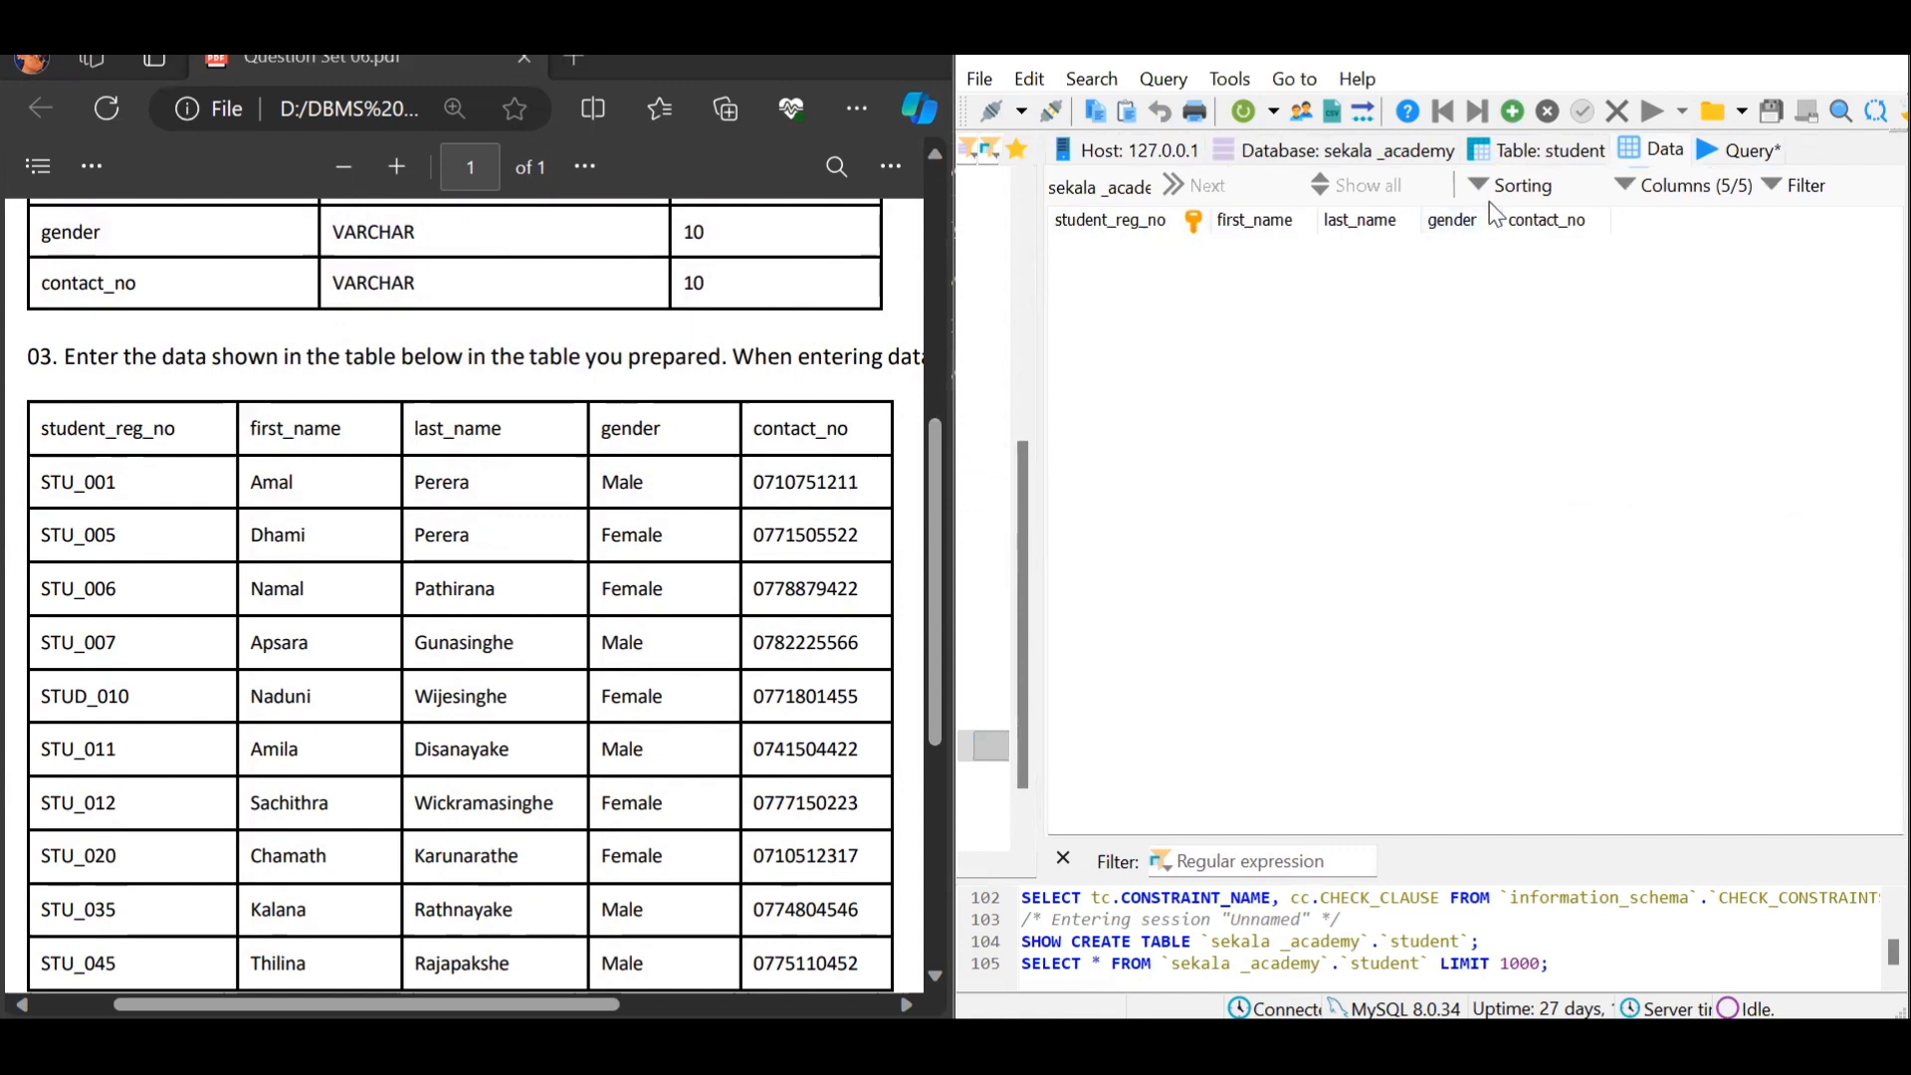
Insert row STU_001 with the student's first and last name, gender Male and contact number
{"action": "left_click", "coordinate": [1514, 109]}
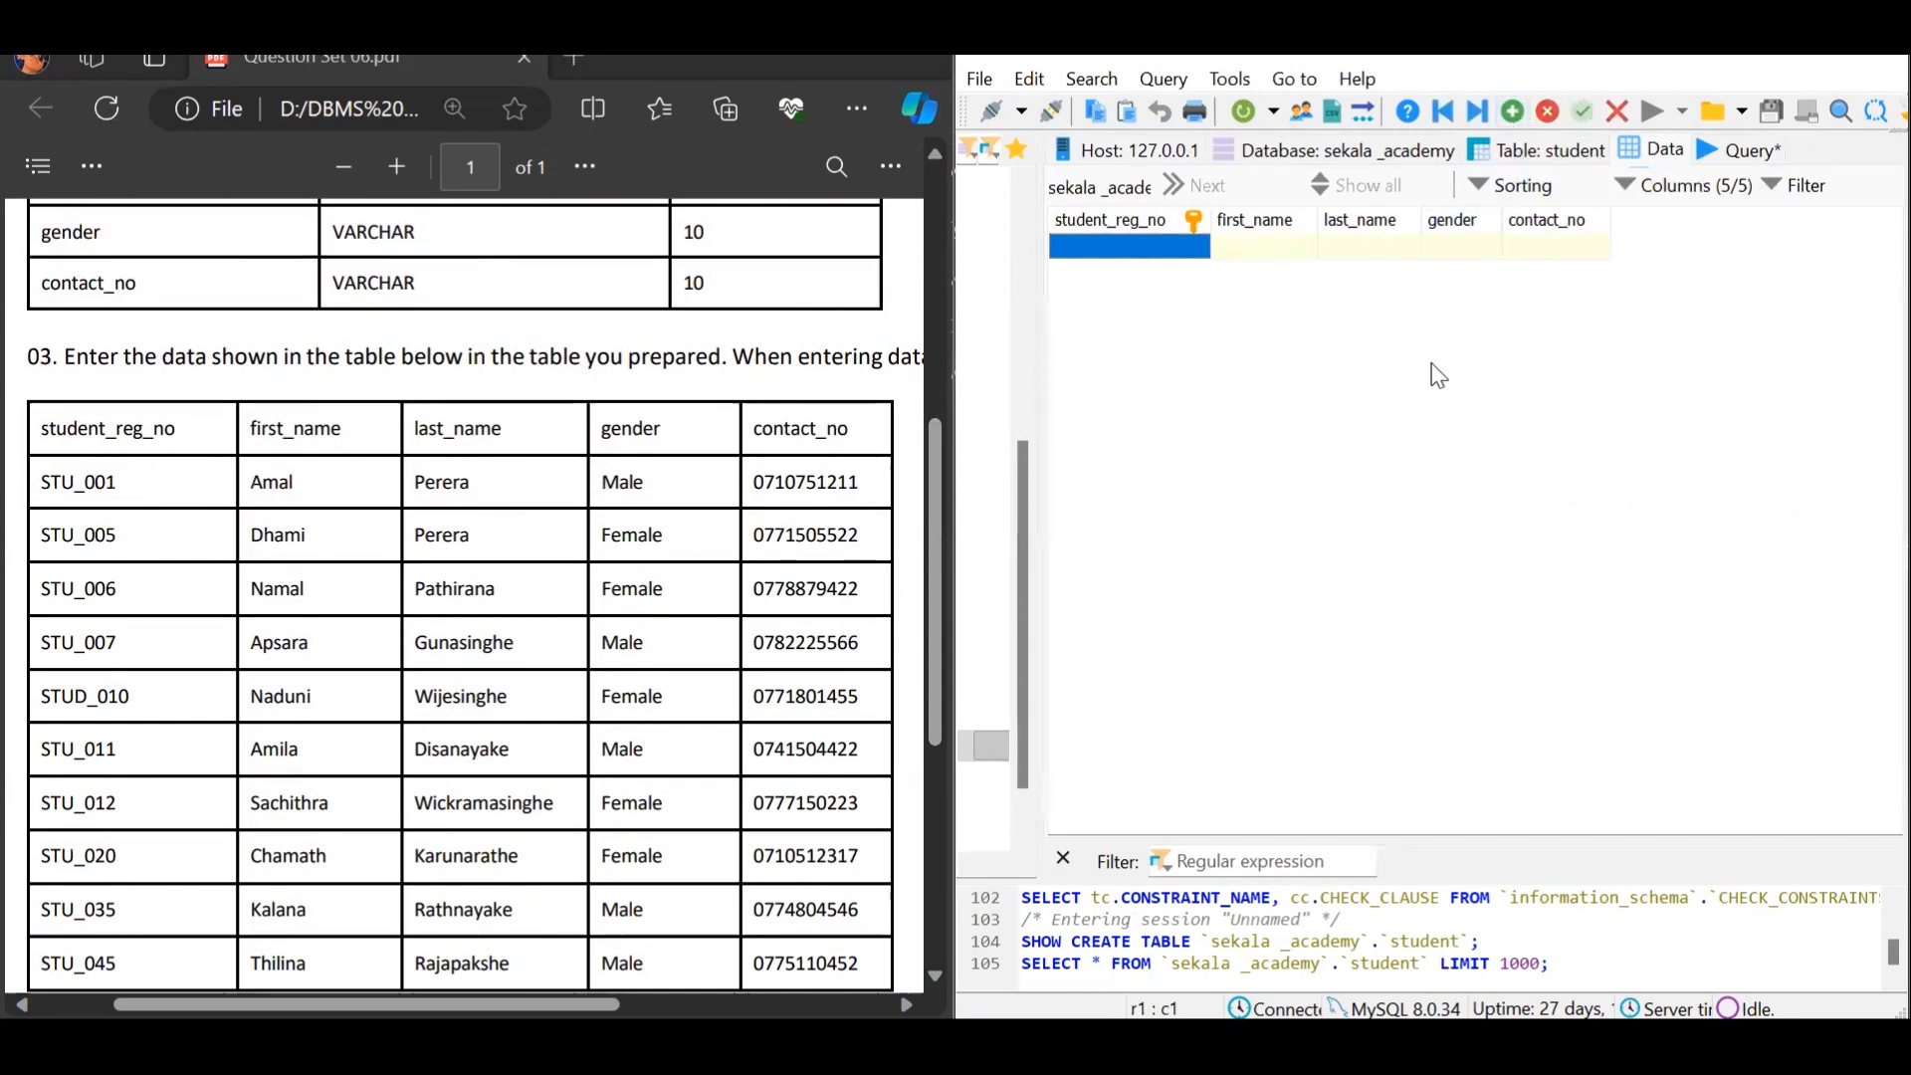
{"action": "left_click", "coordinate": [1177, 242]}
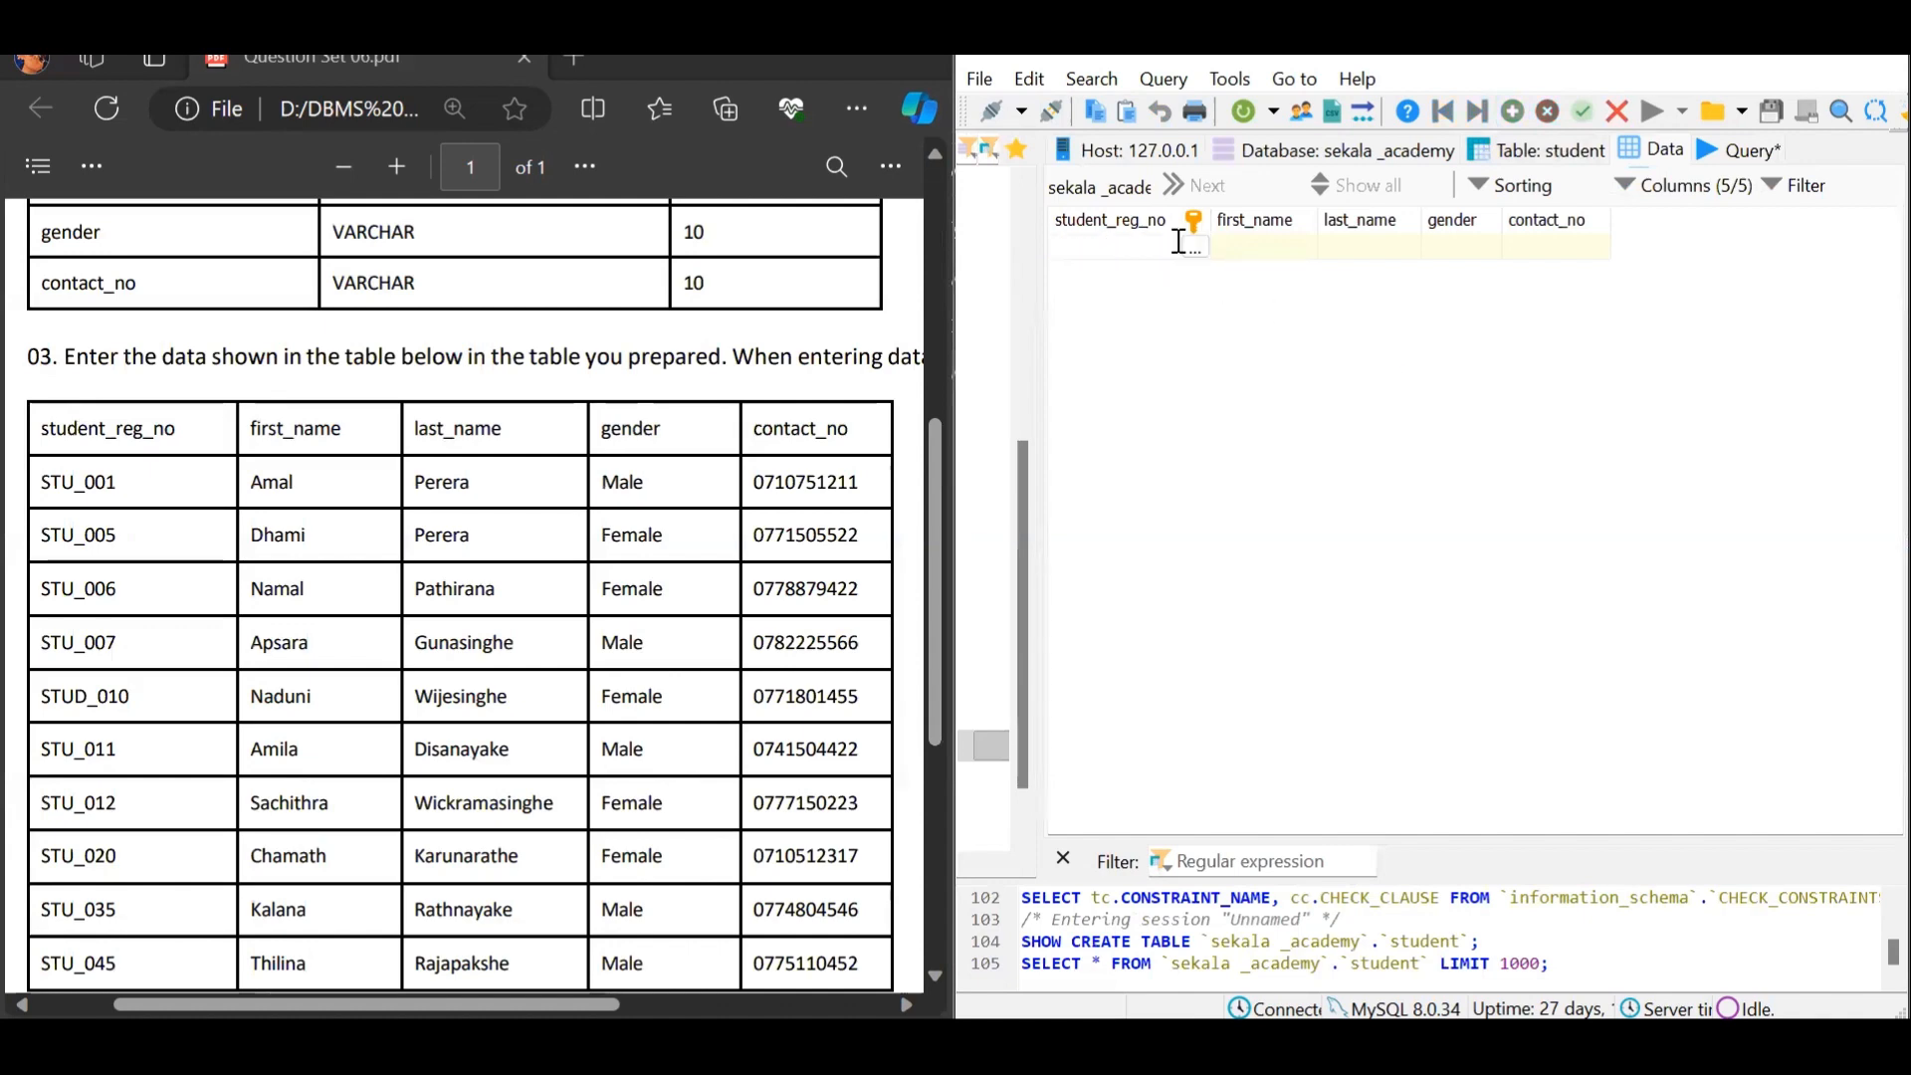
{"action": "type", "text": "STU_001"}
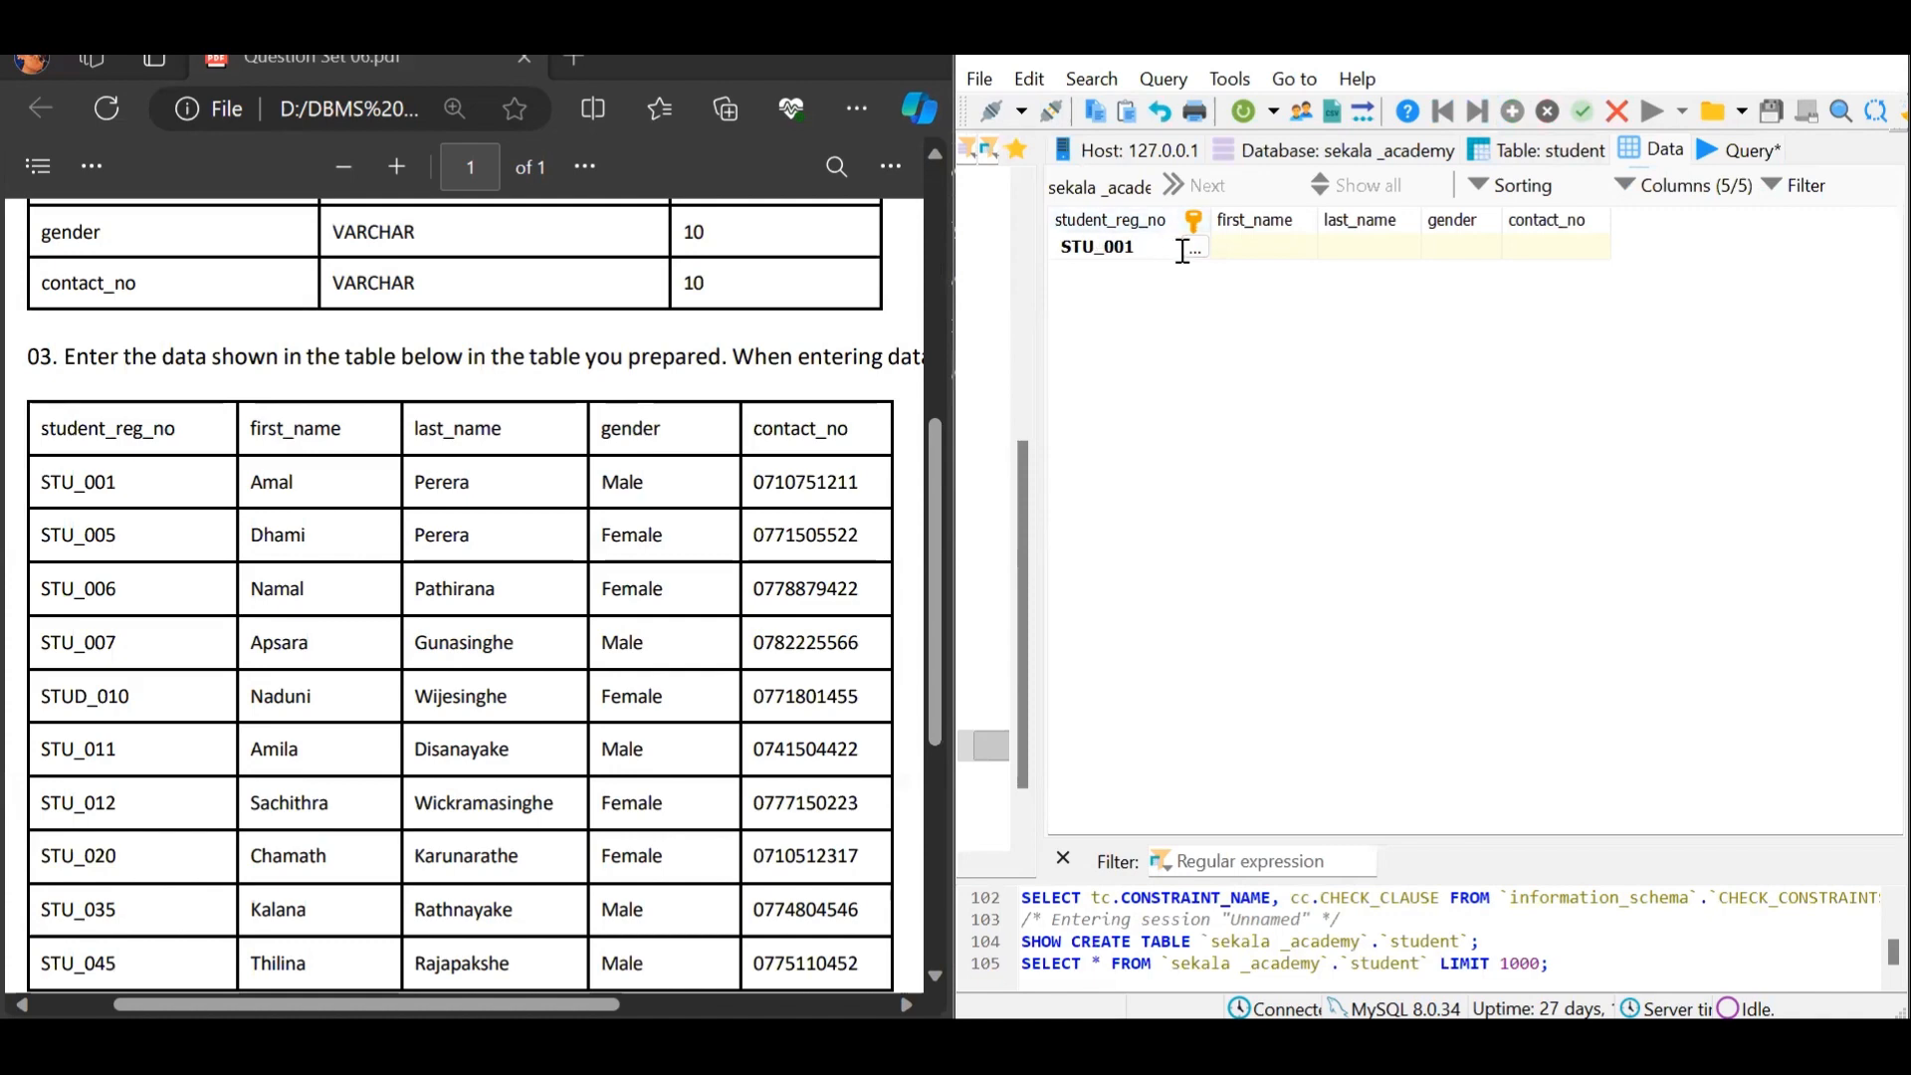
{"action": "left_click", "coordinate": [1228, 251]}
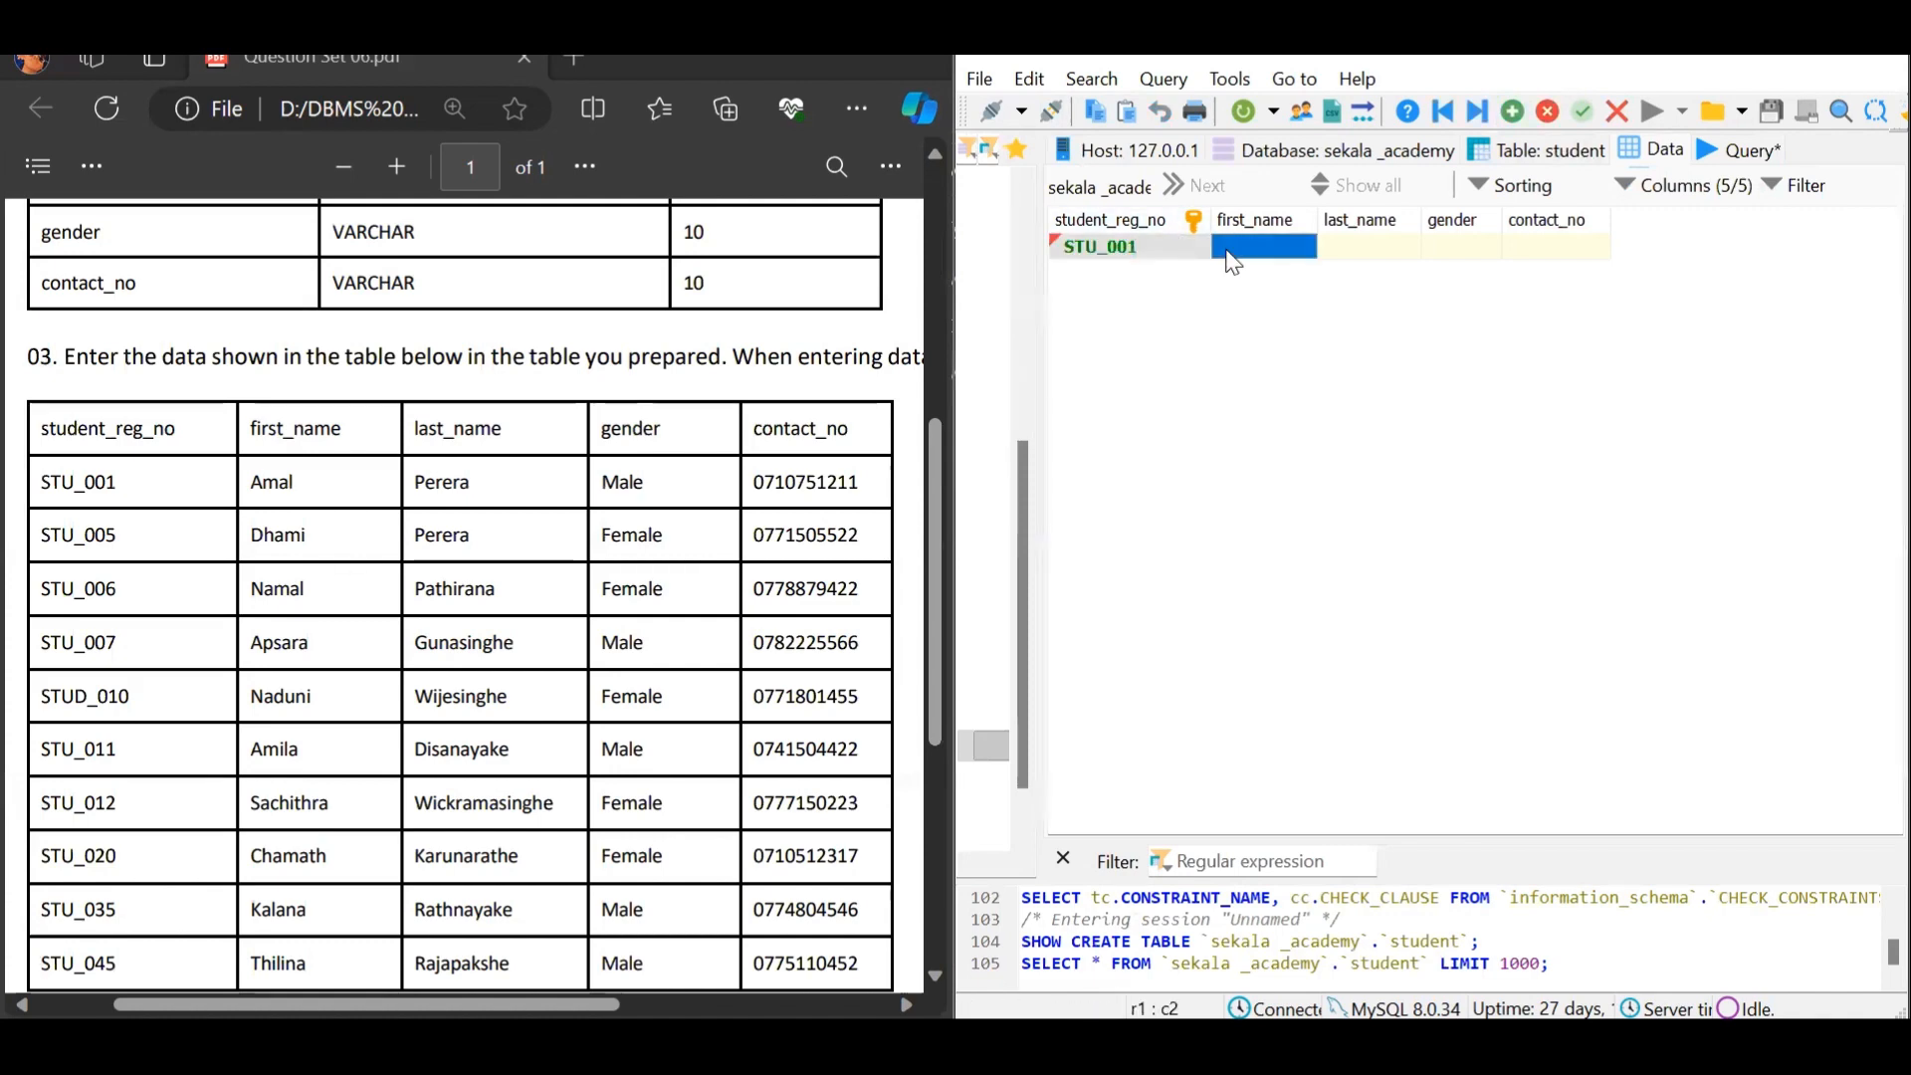
{"action": "left_click", "coordinate": [1228, 251]}
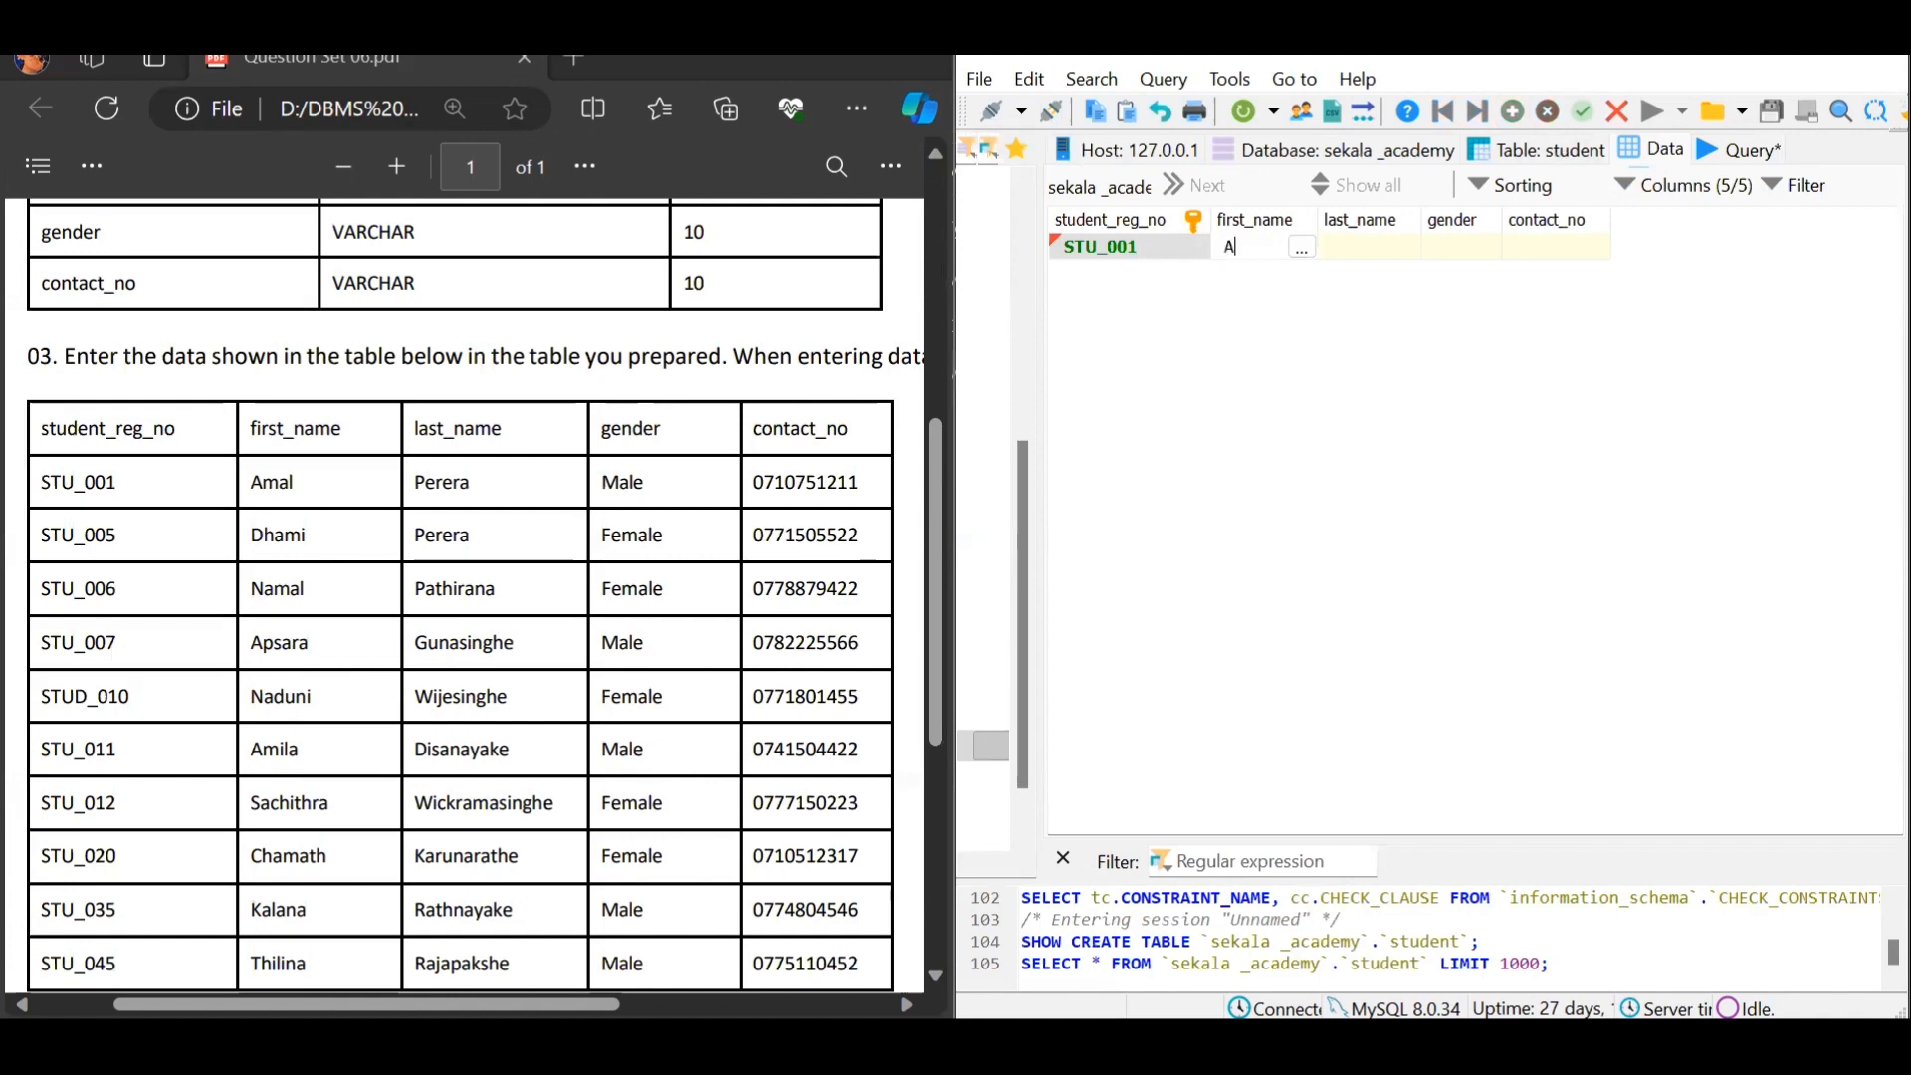
{"action": "left_click", "coordinate": [1340, 251]}
{"action": "left_click", "coordinate": [1340, 251]}
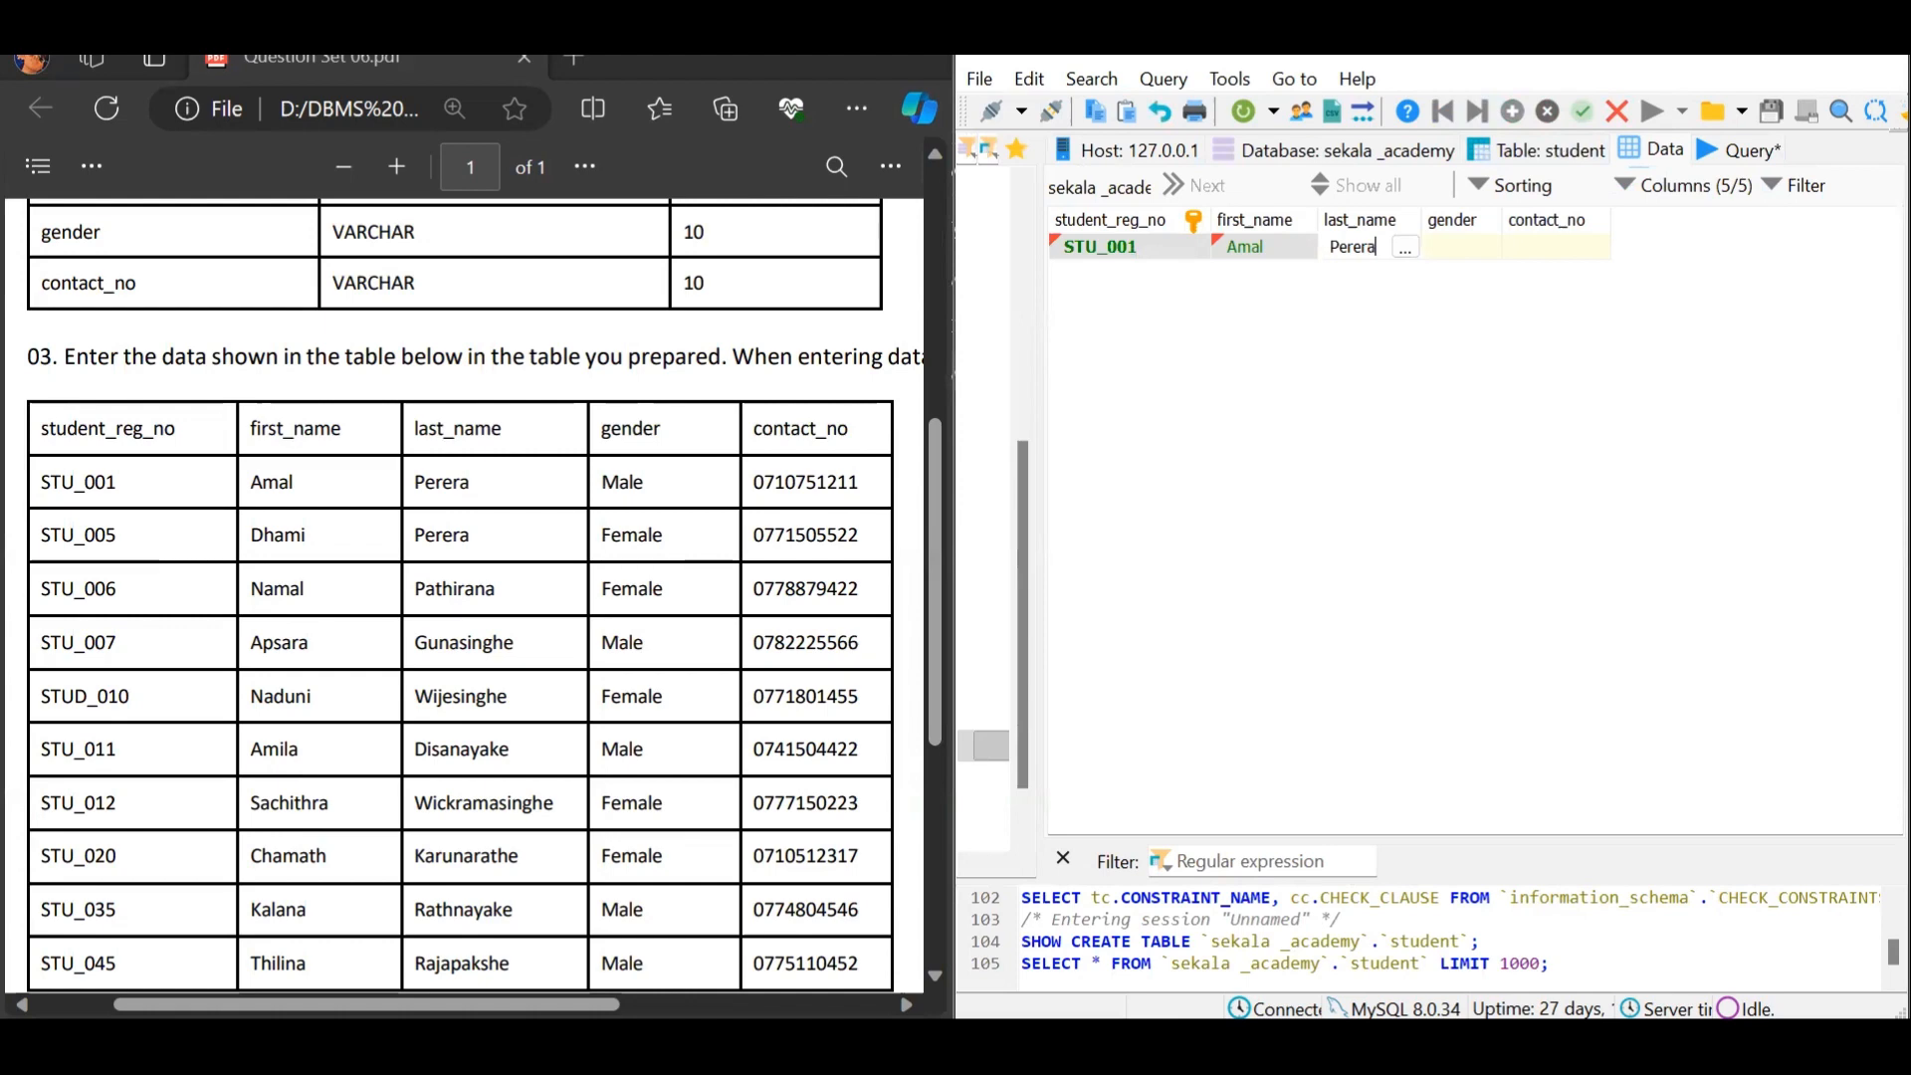
{"action": "double_click", "coordinate": [1480, 247]}
{"action": "type", "text": "Male"}
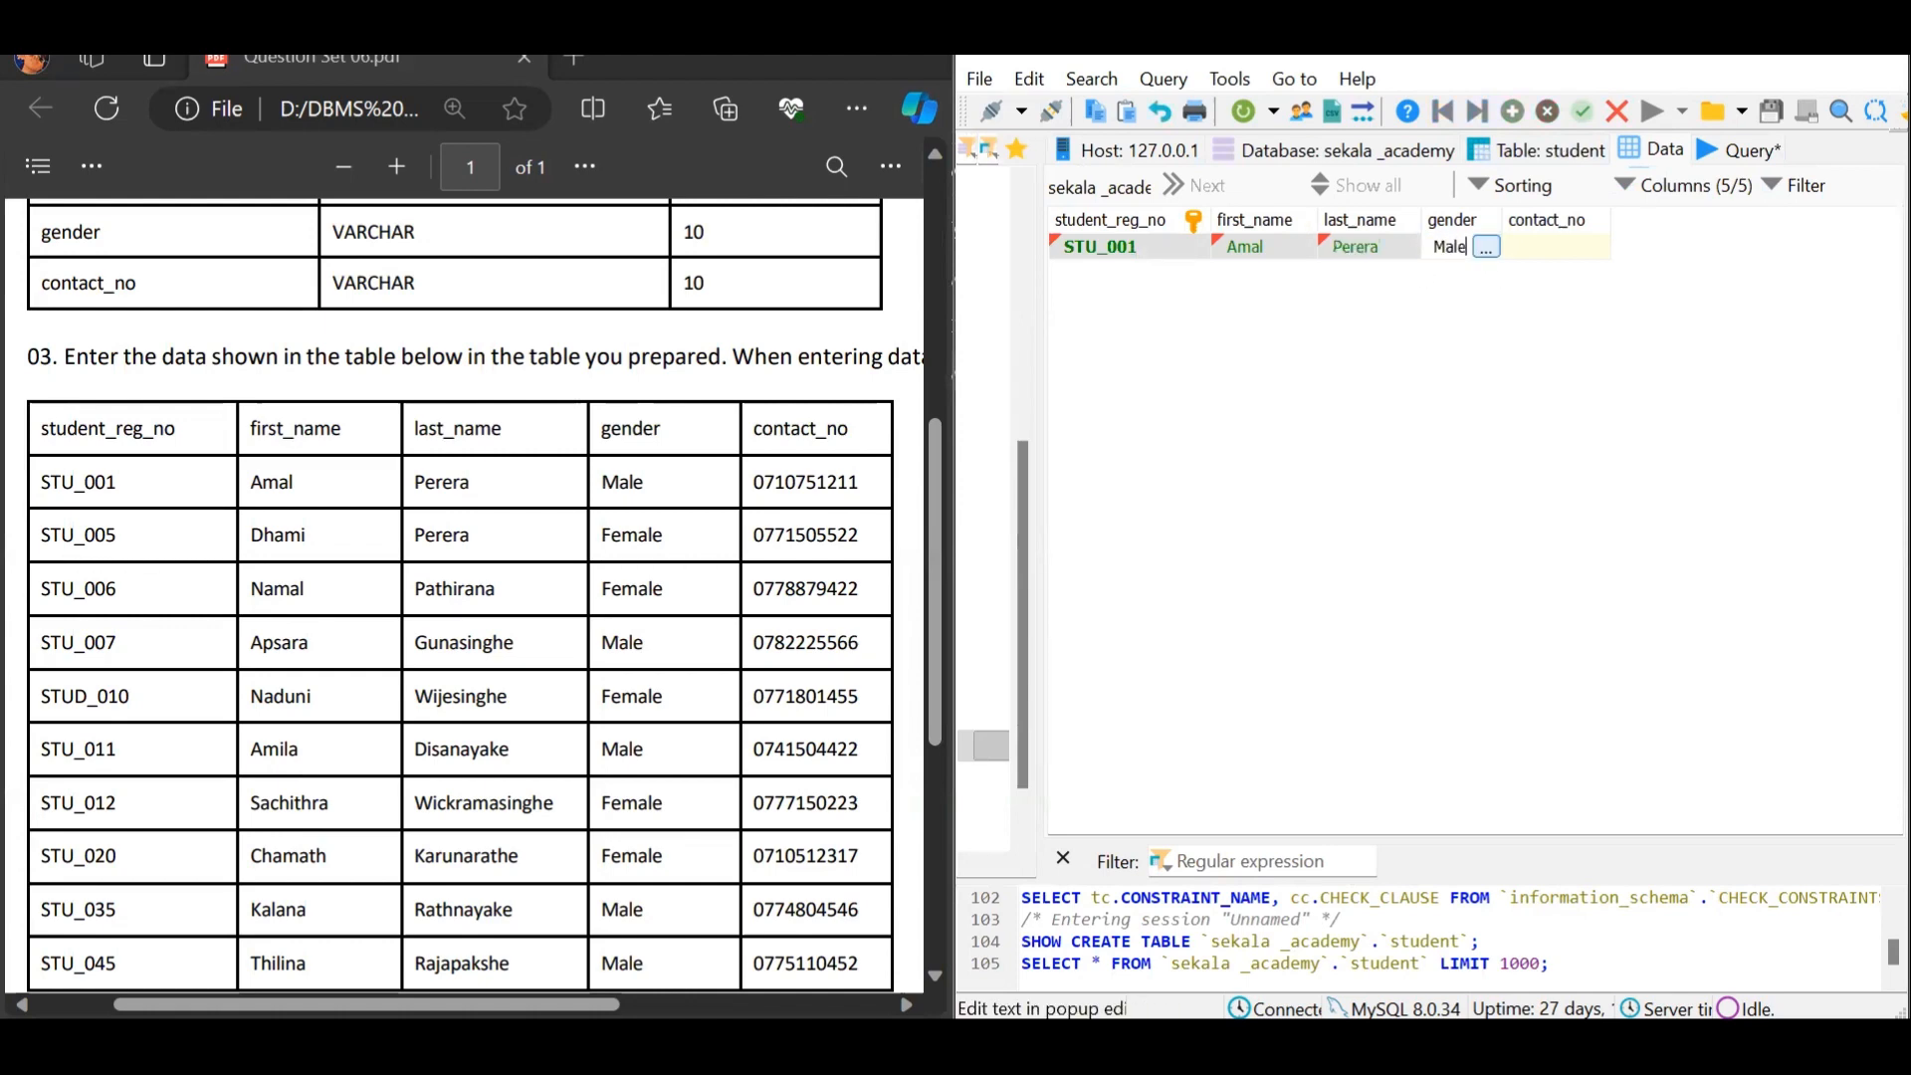
{"action": "double_click", "coordinate": [1566, 247]}
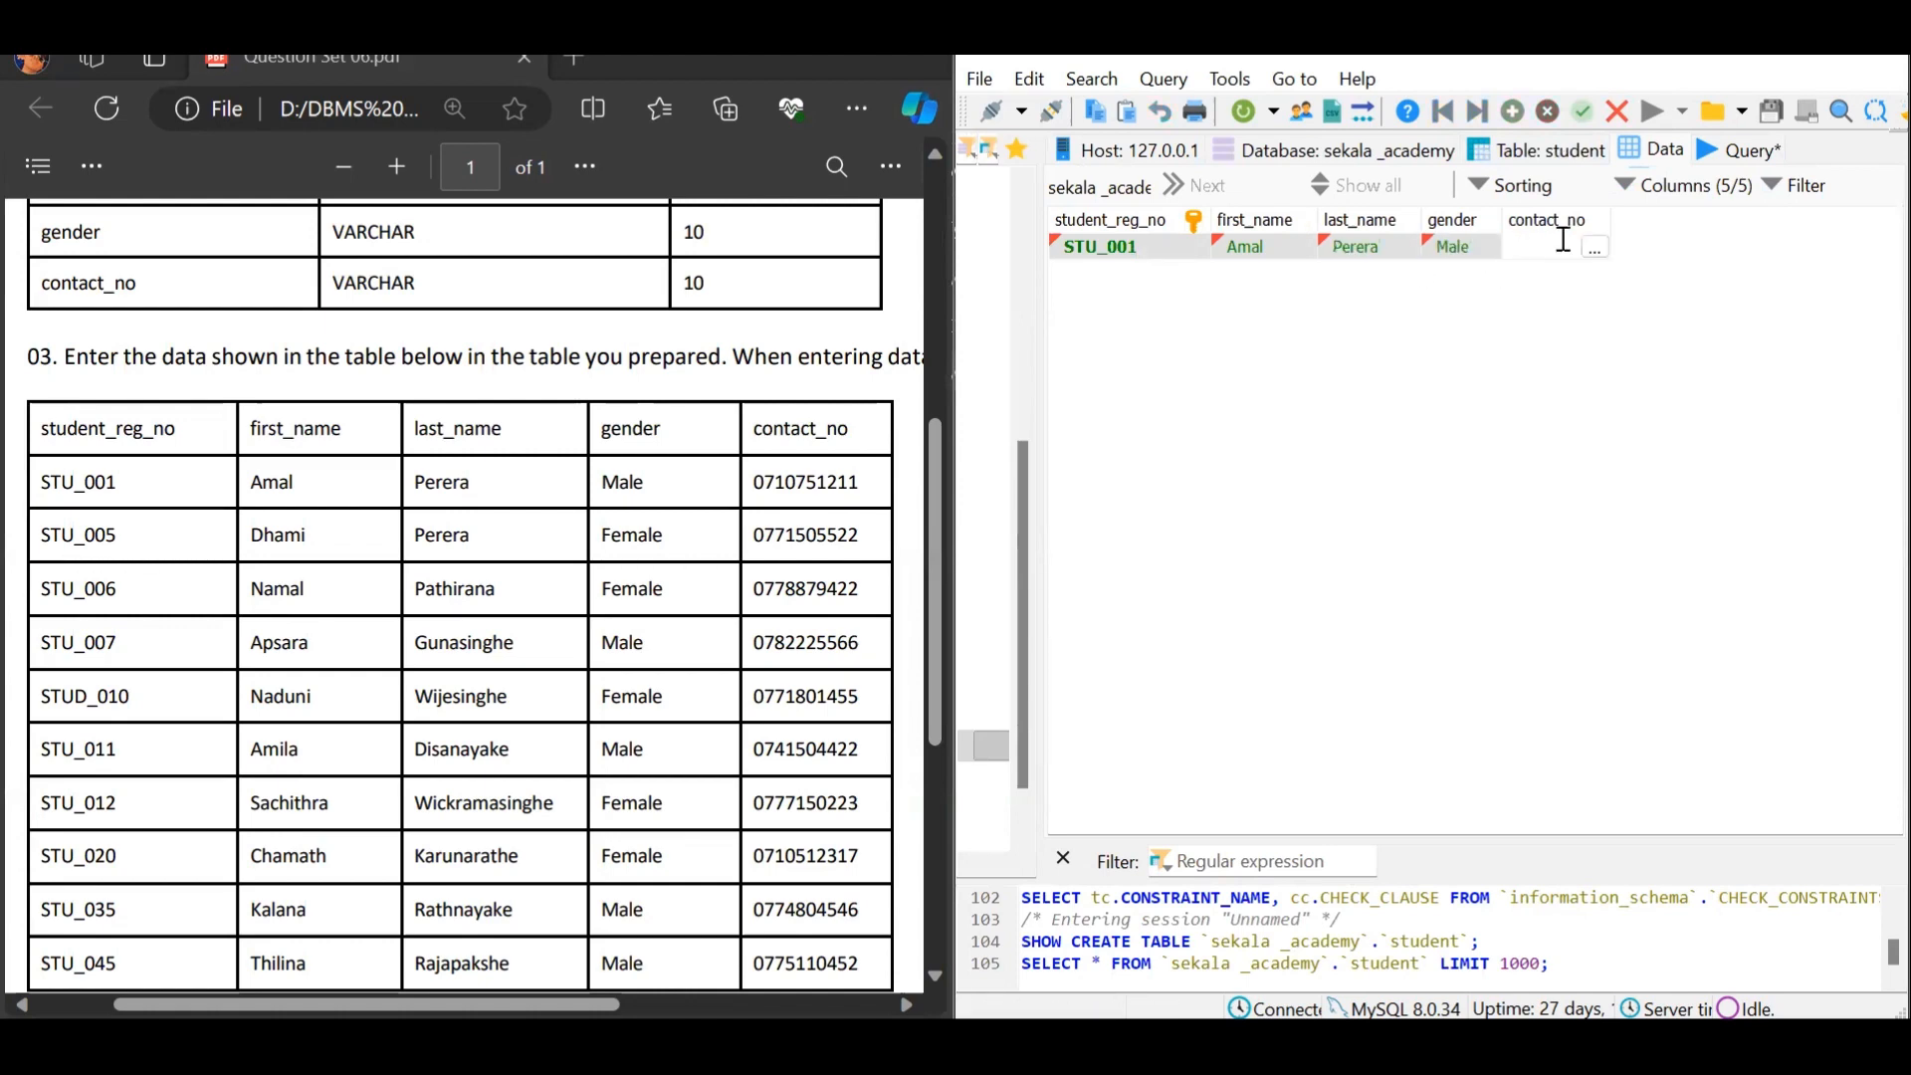
{"action": "key", "text": "Return"}
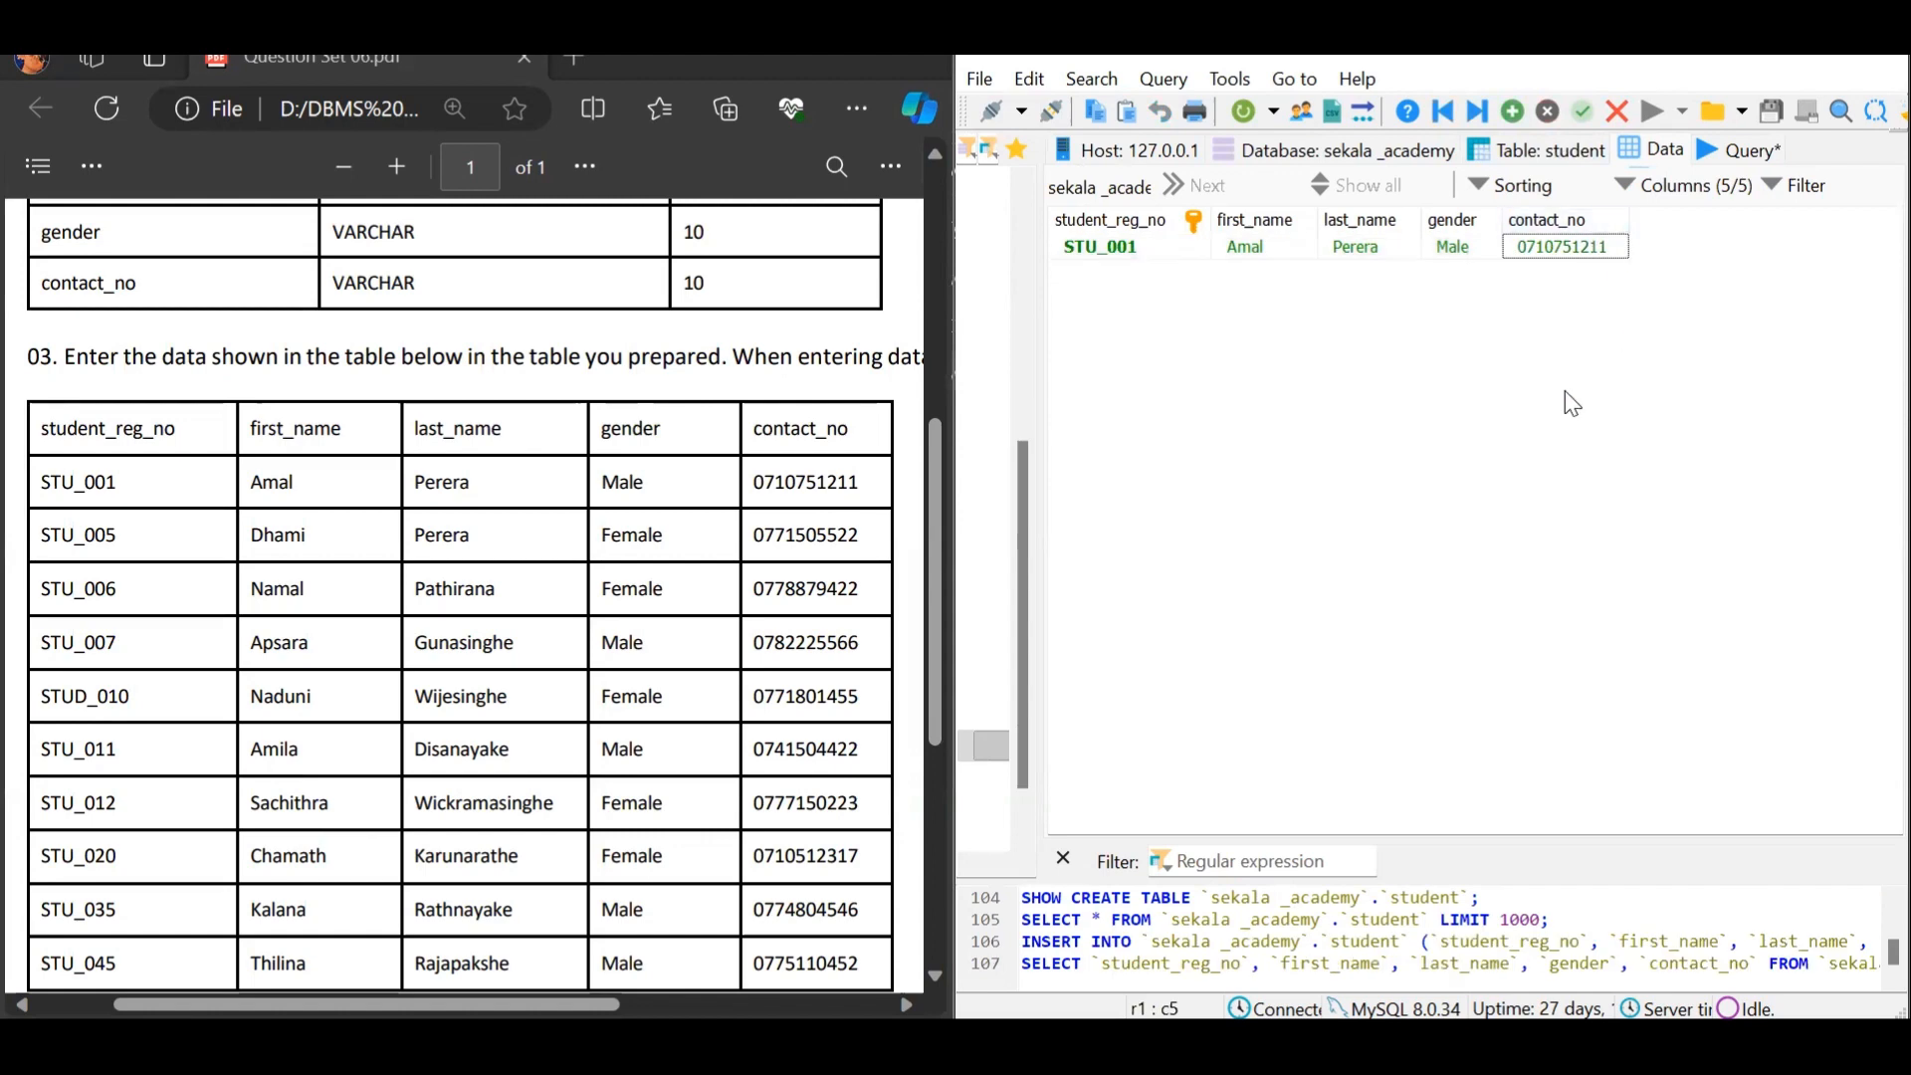
Insert row STU_005 with the student's first and last name, gender Female and contact number
{"action": "left_click", "coordinate": [1519, 114]}
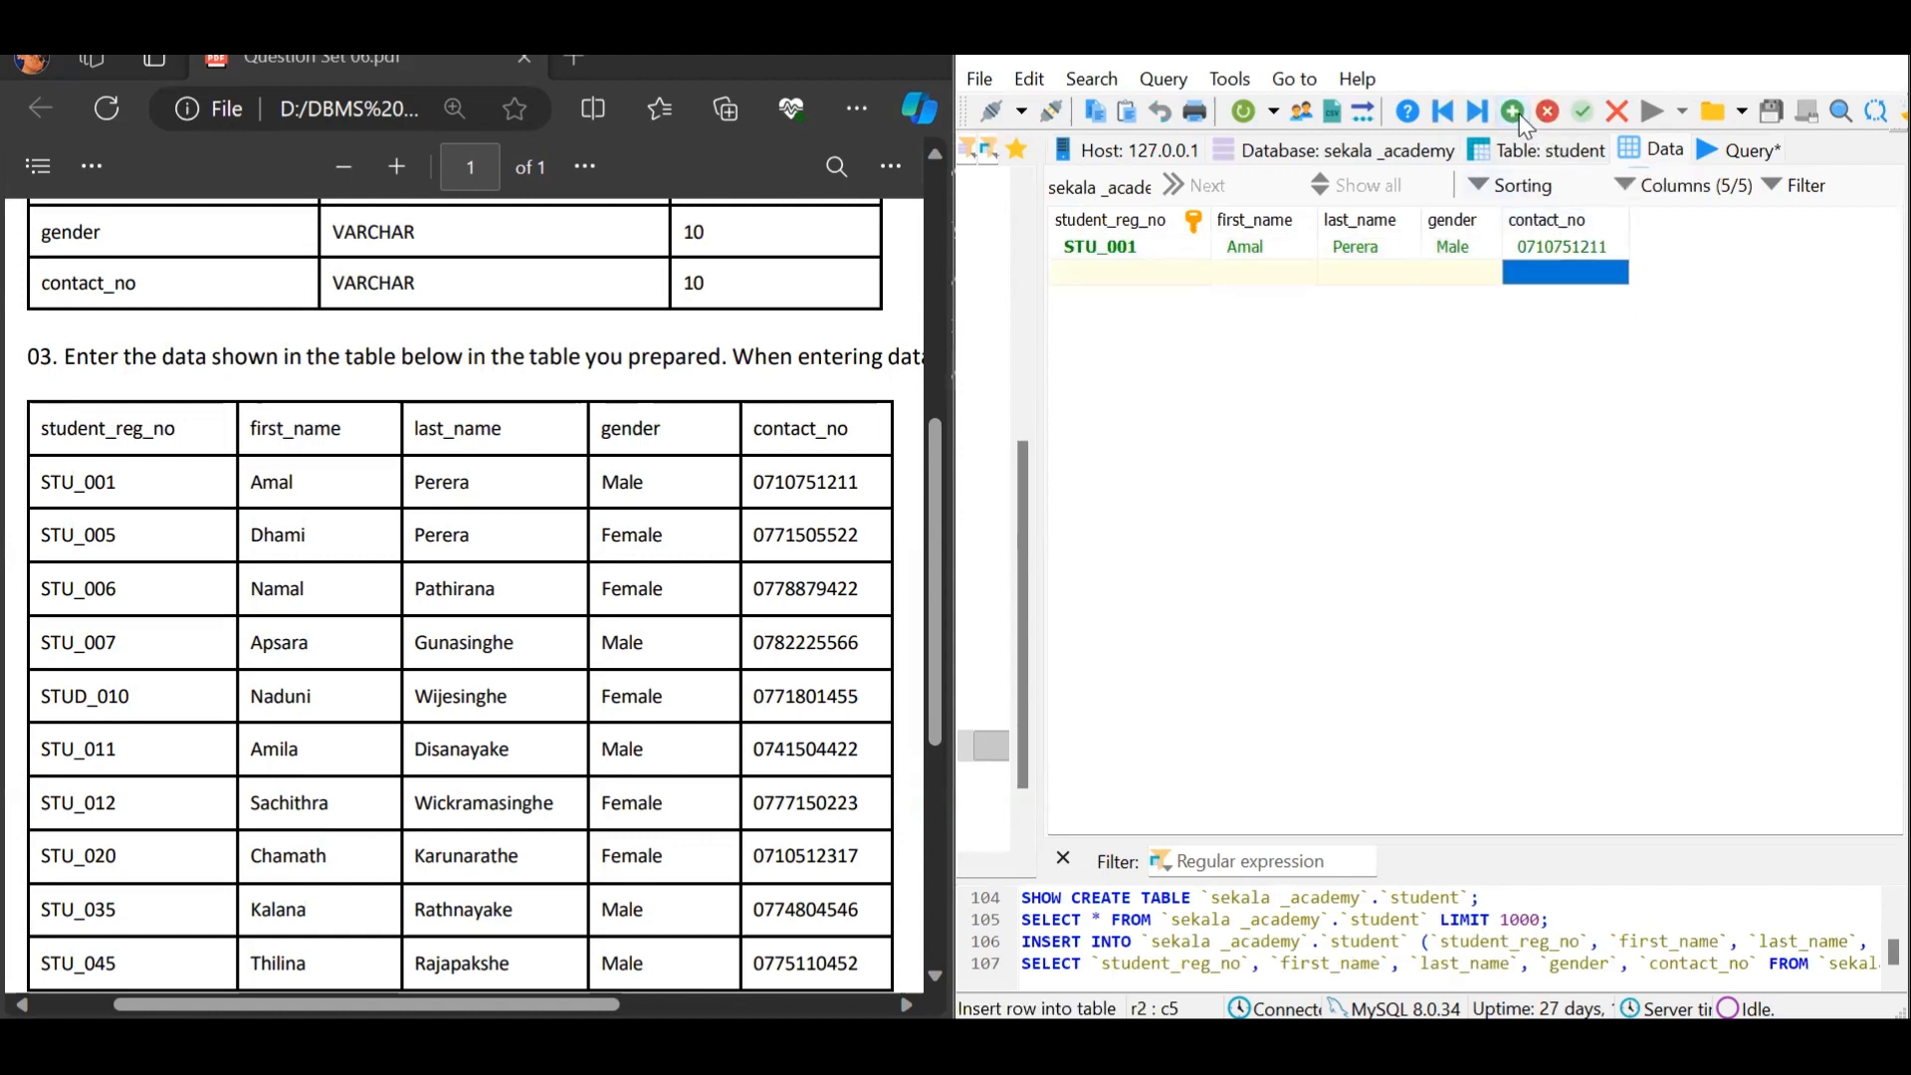
{"action": "double_click", "coordinate": [1190, 275]}
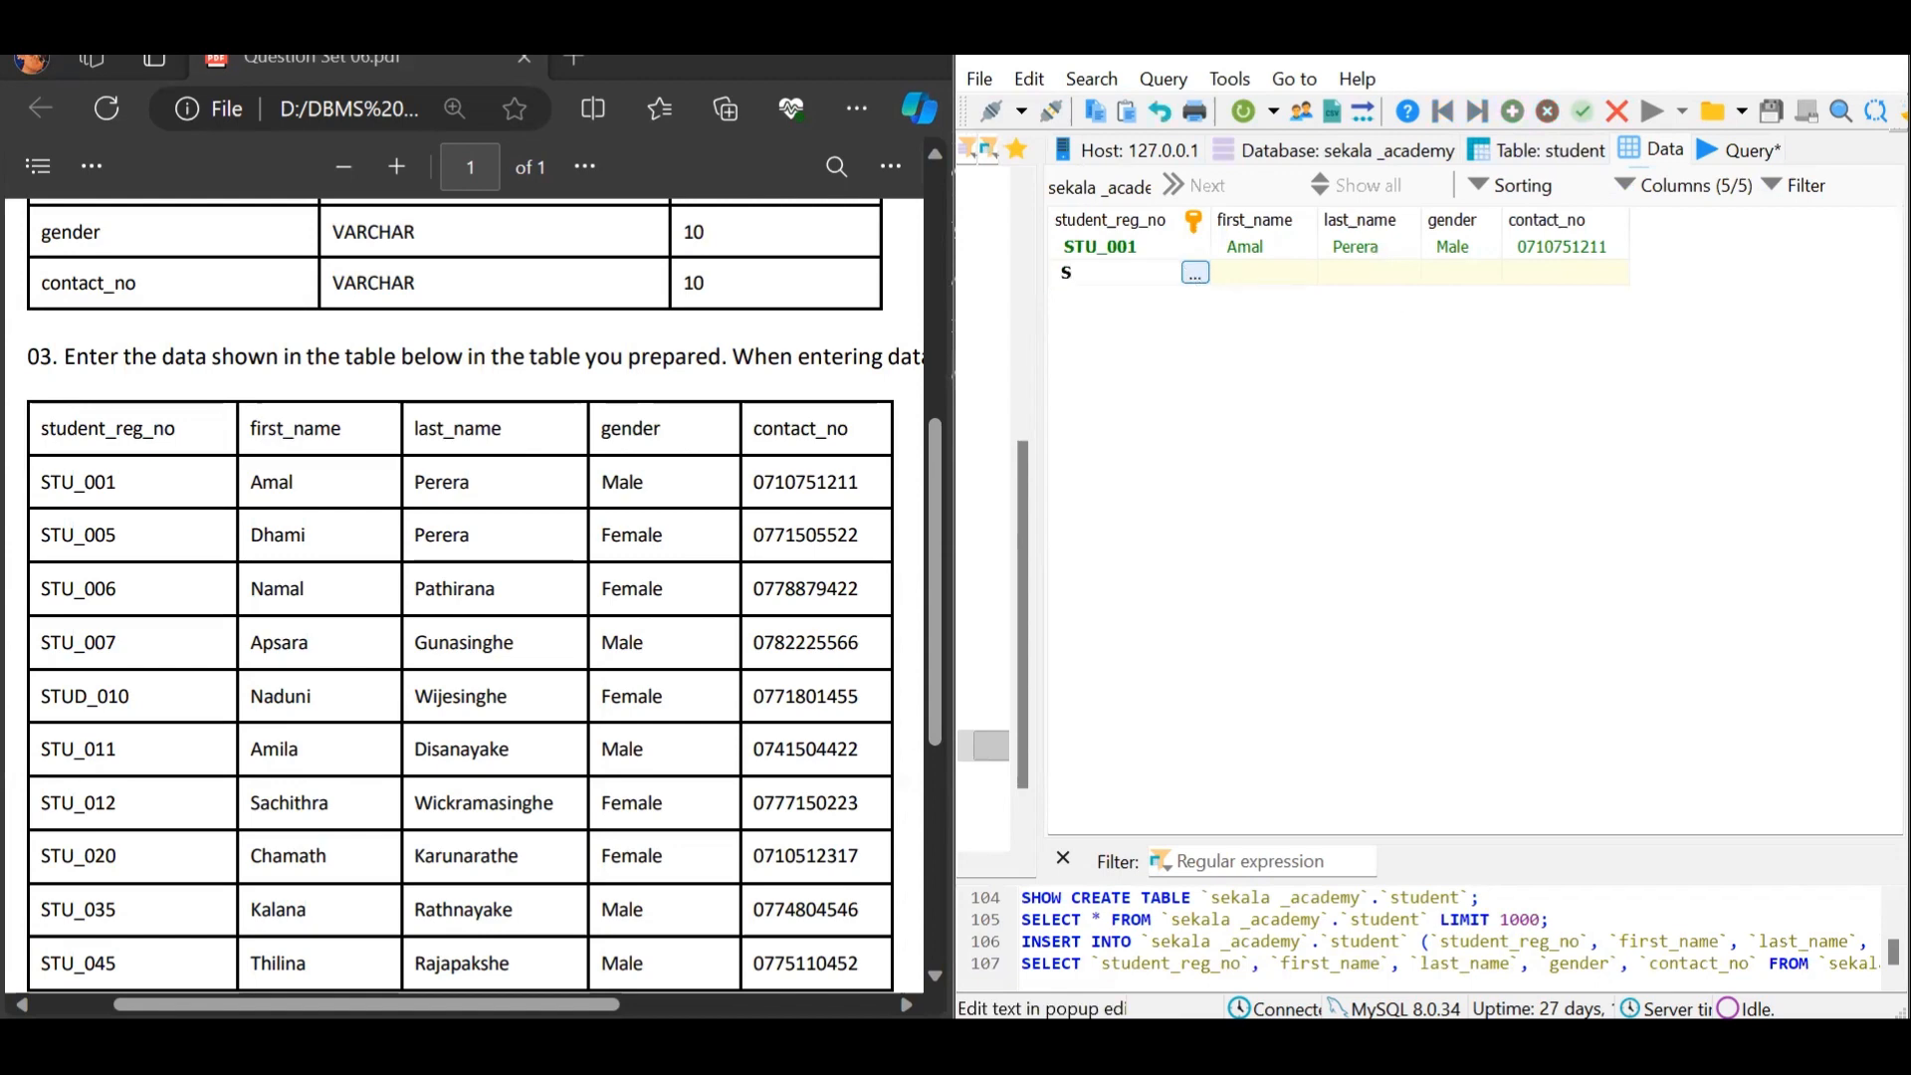
{"action": "type", "text": "TU_005"}
{"action": "key", "text": "Tab"}
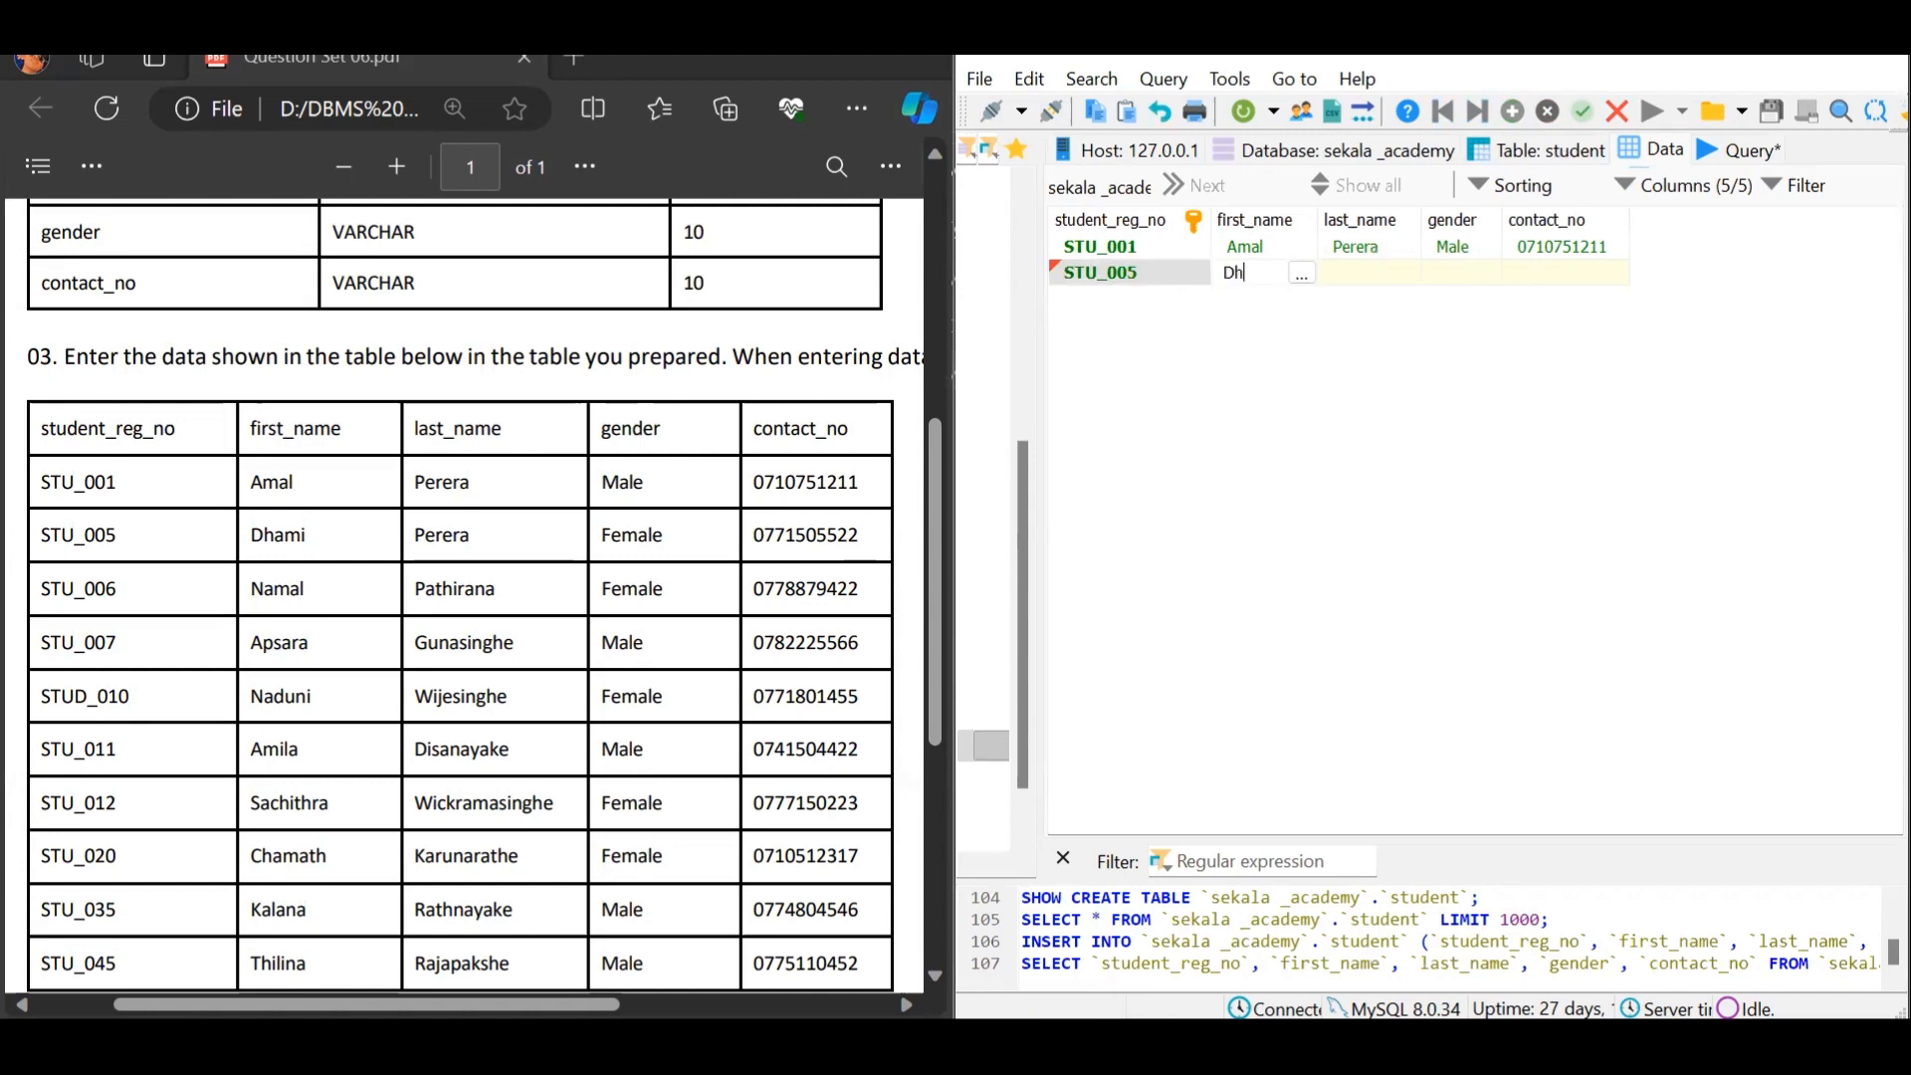
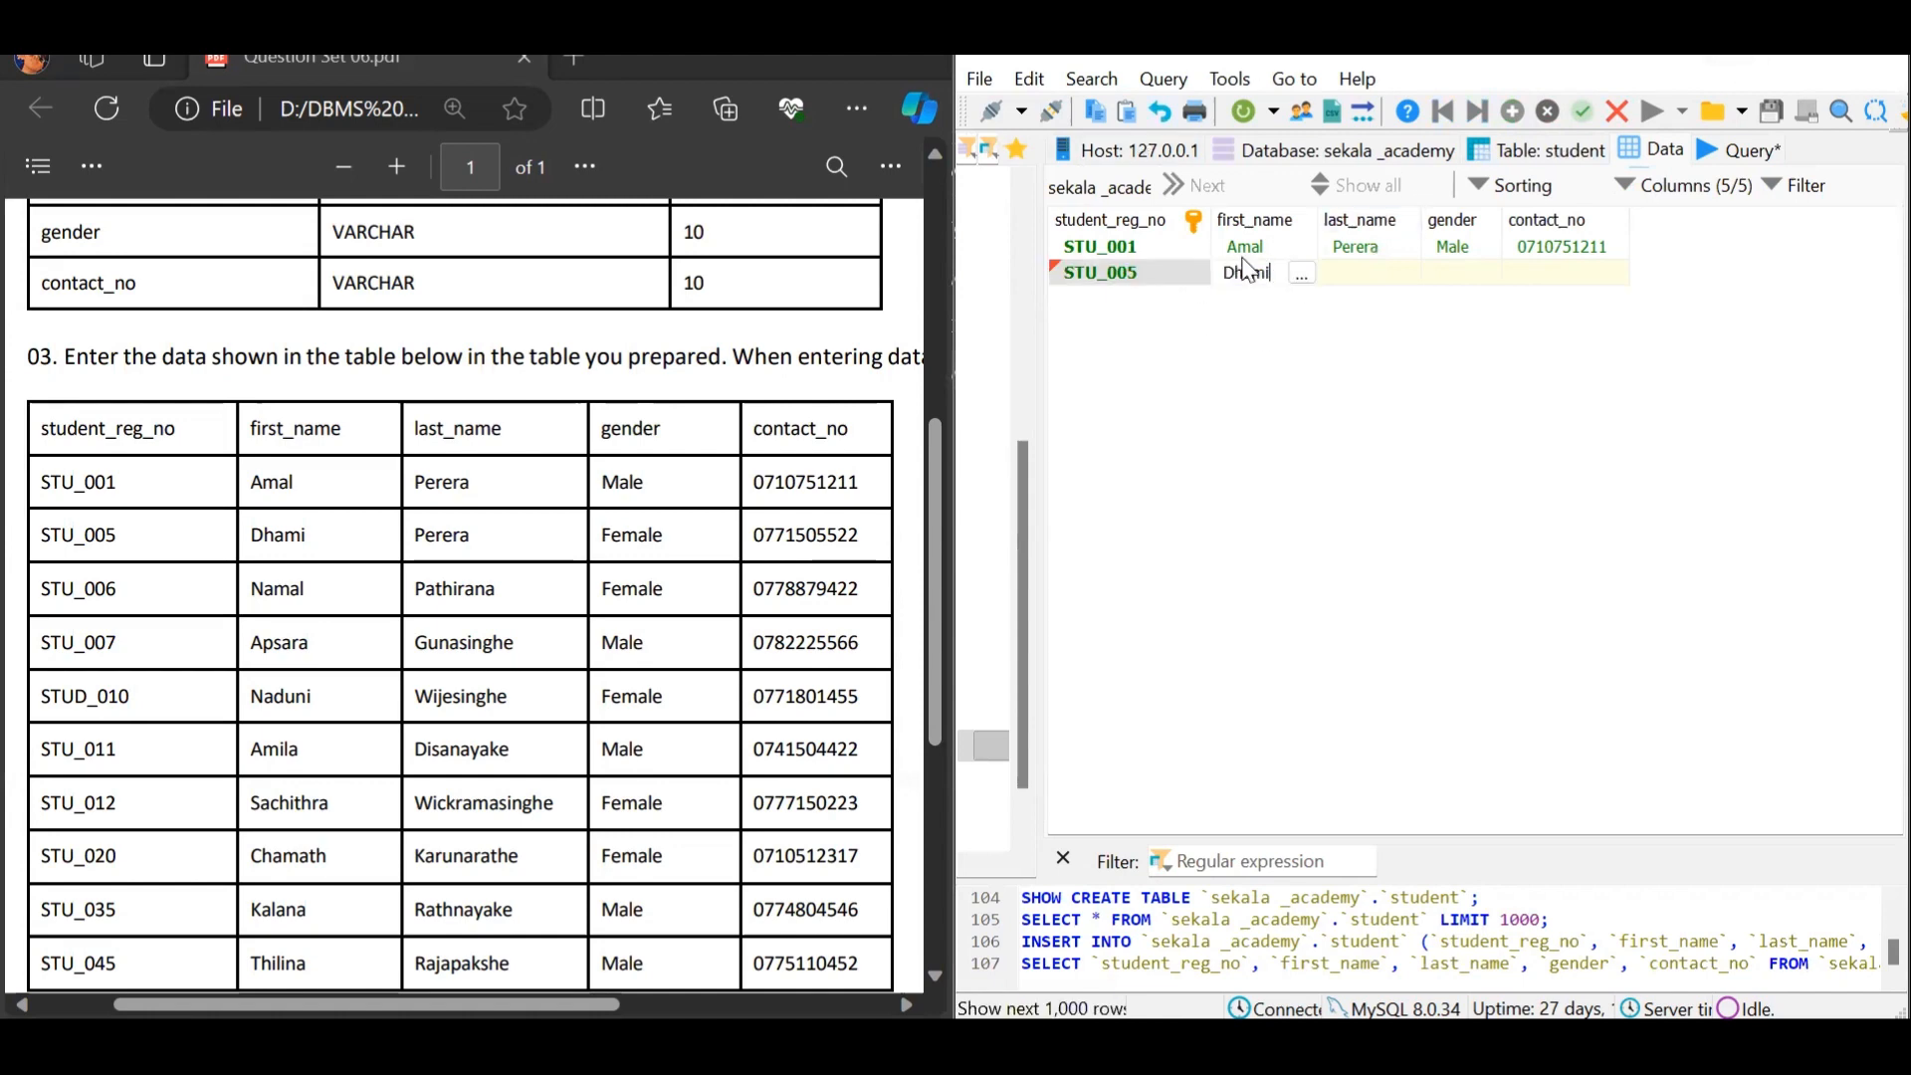
{"action": "left_click", "coordinate": [1353, 279]}
{"action": "left_click", "coordinate": [1352, 279]}
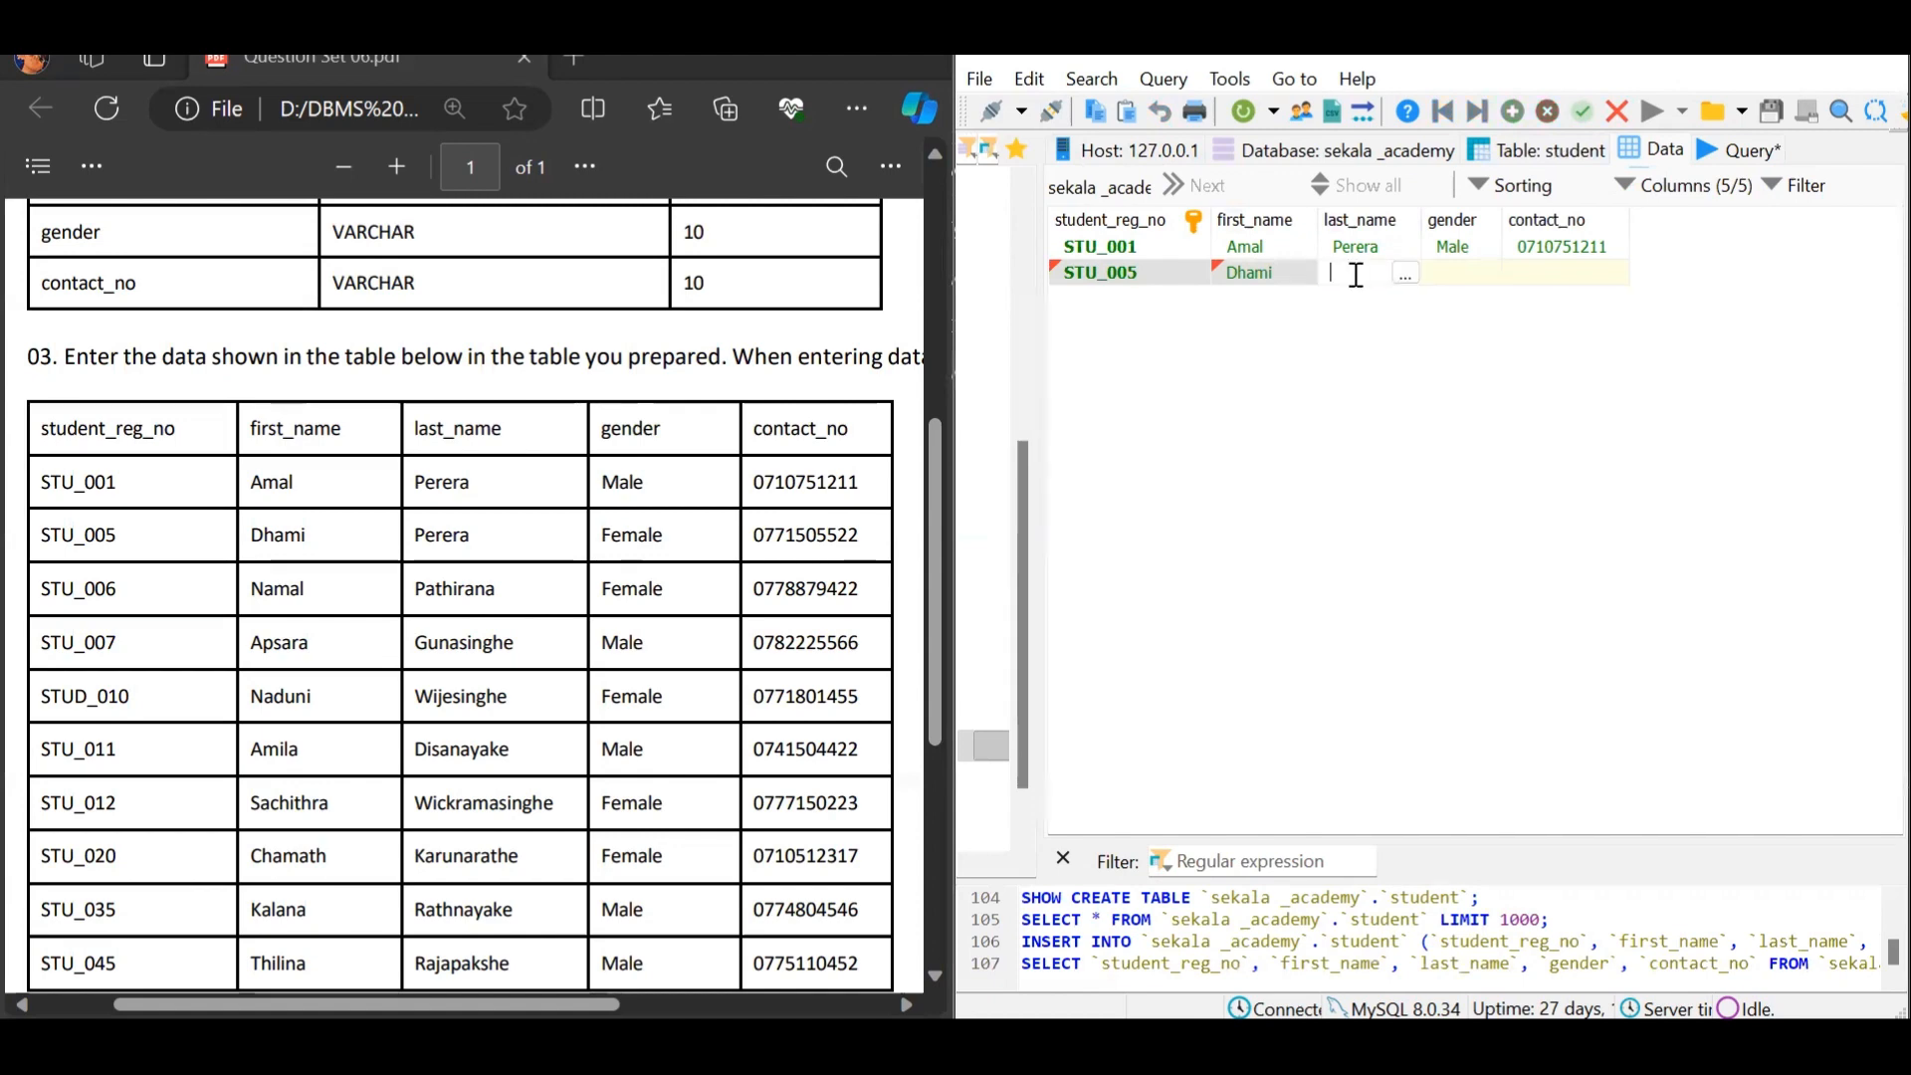
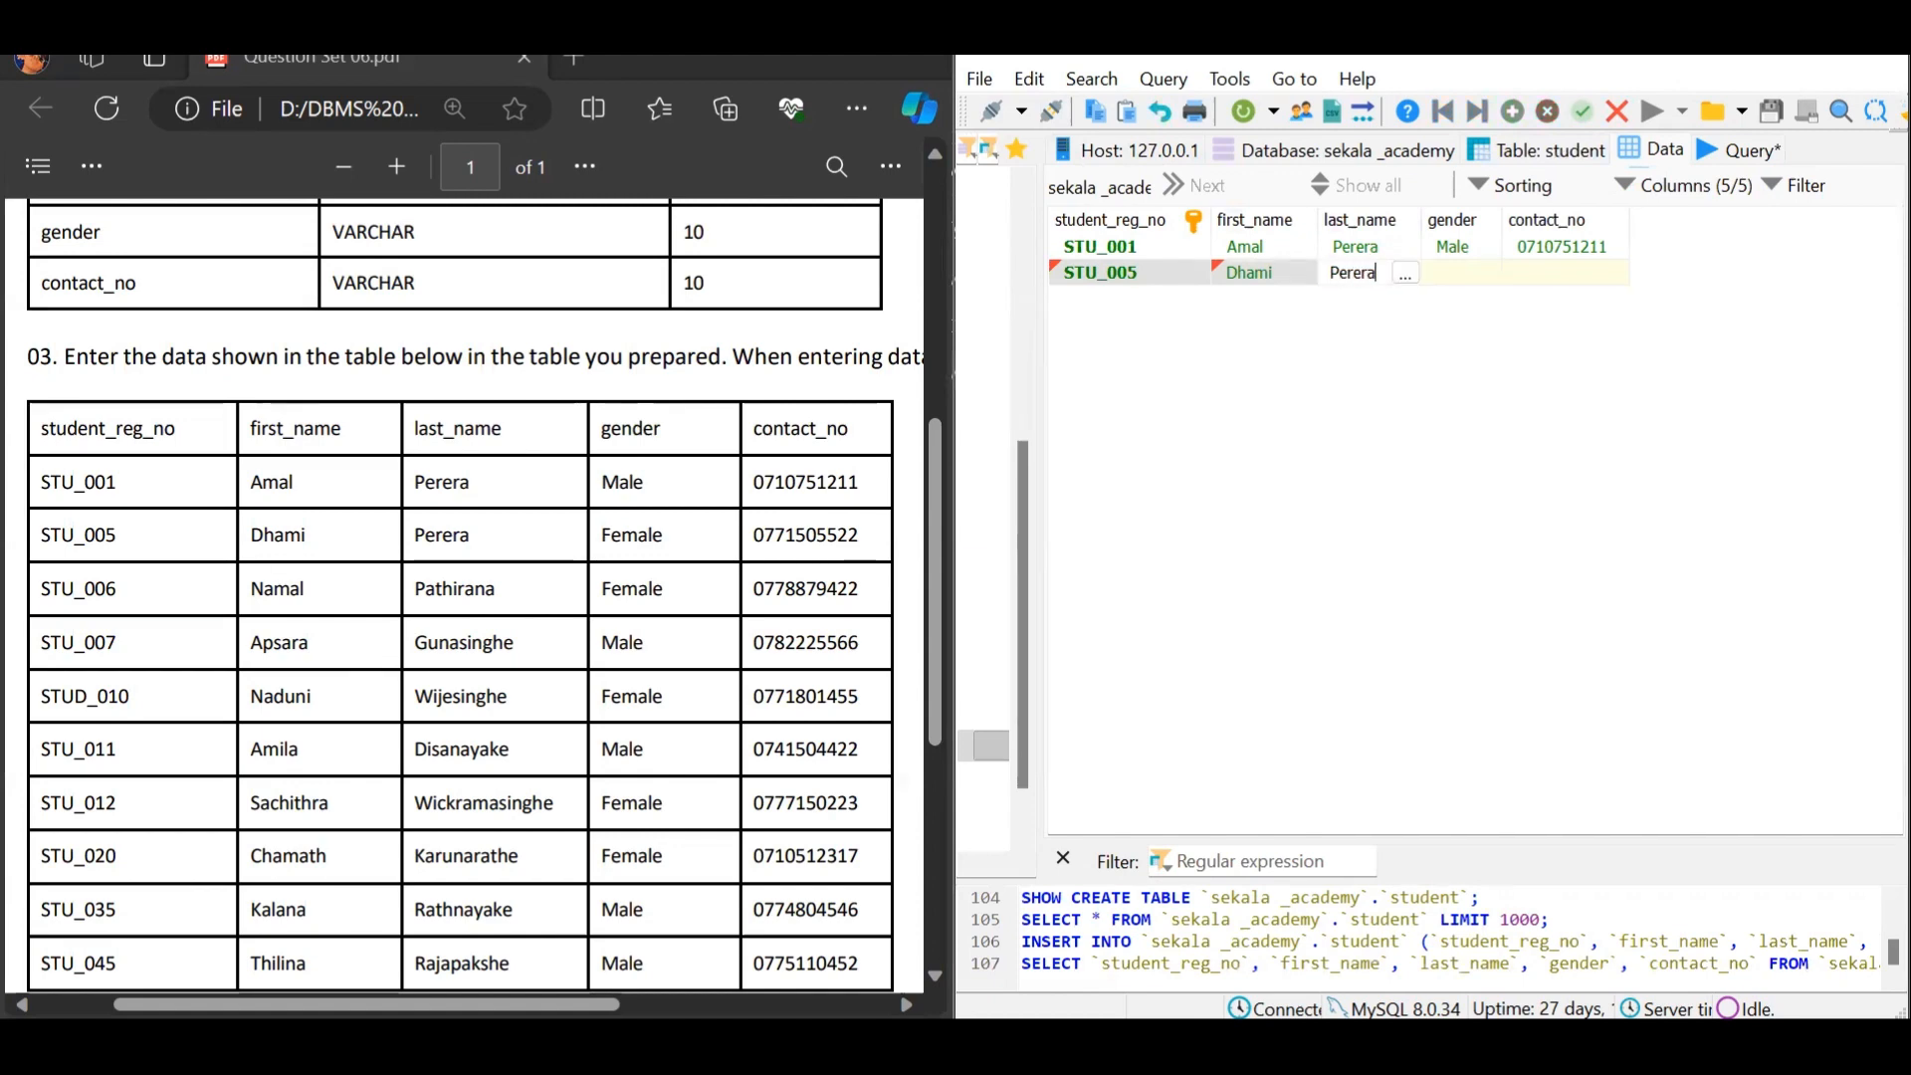
{"action": "left_click", "coordinate": [1438, 273]}
{"action": "left_click", "coordinate": [1438, 274]}
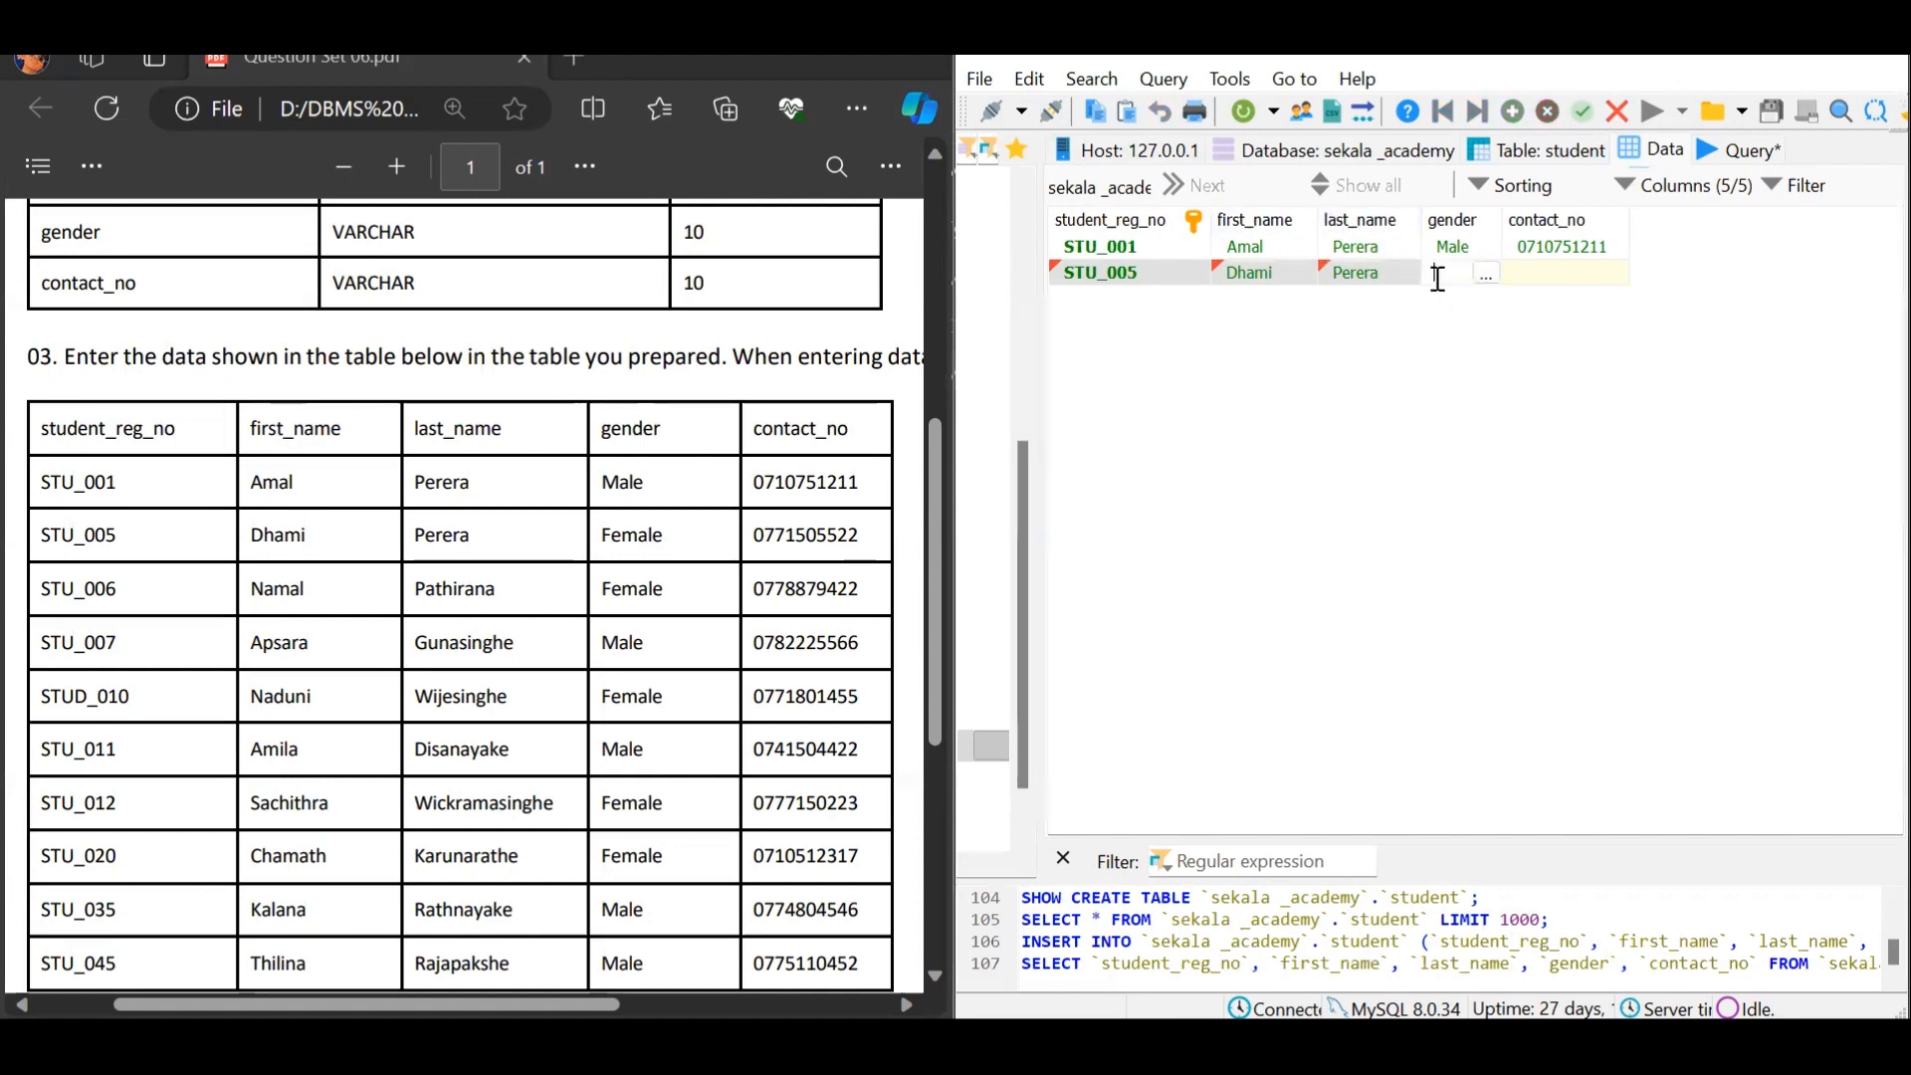
{"action": "type", "text": "Female"}
{"action": "double_click", "coordinate": [1523, 271]}
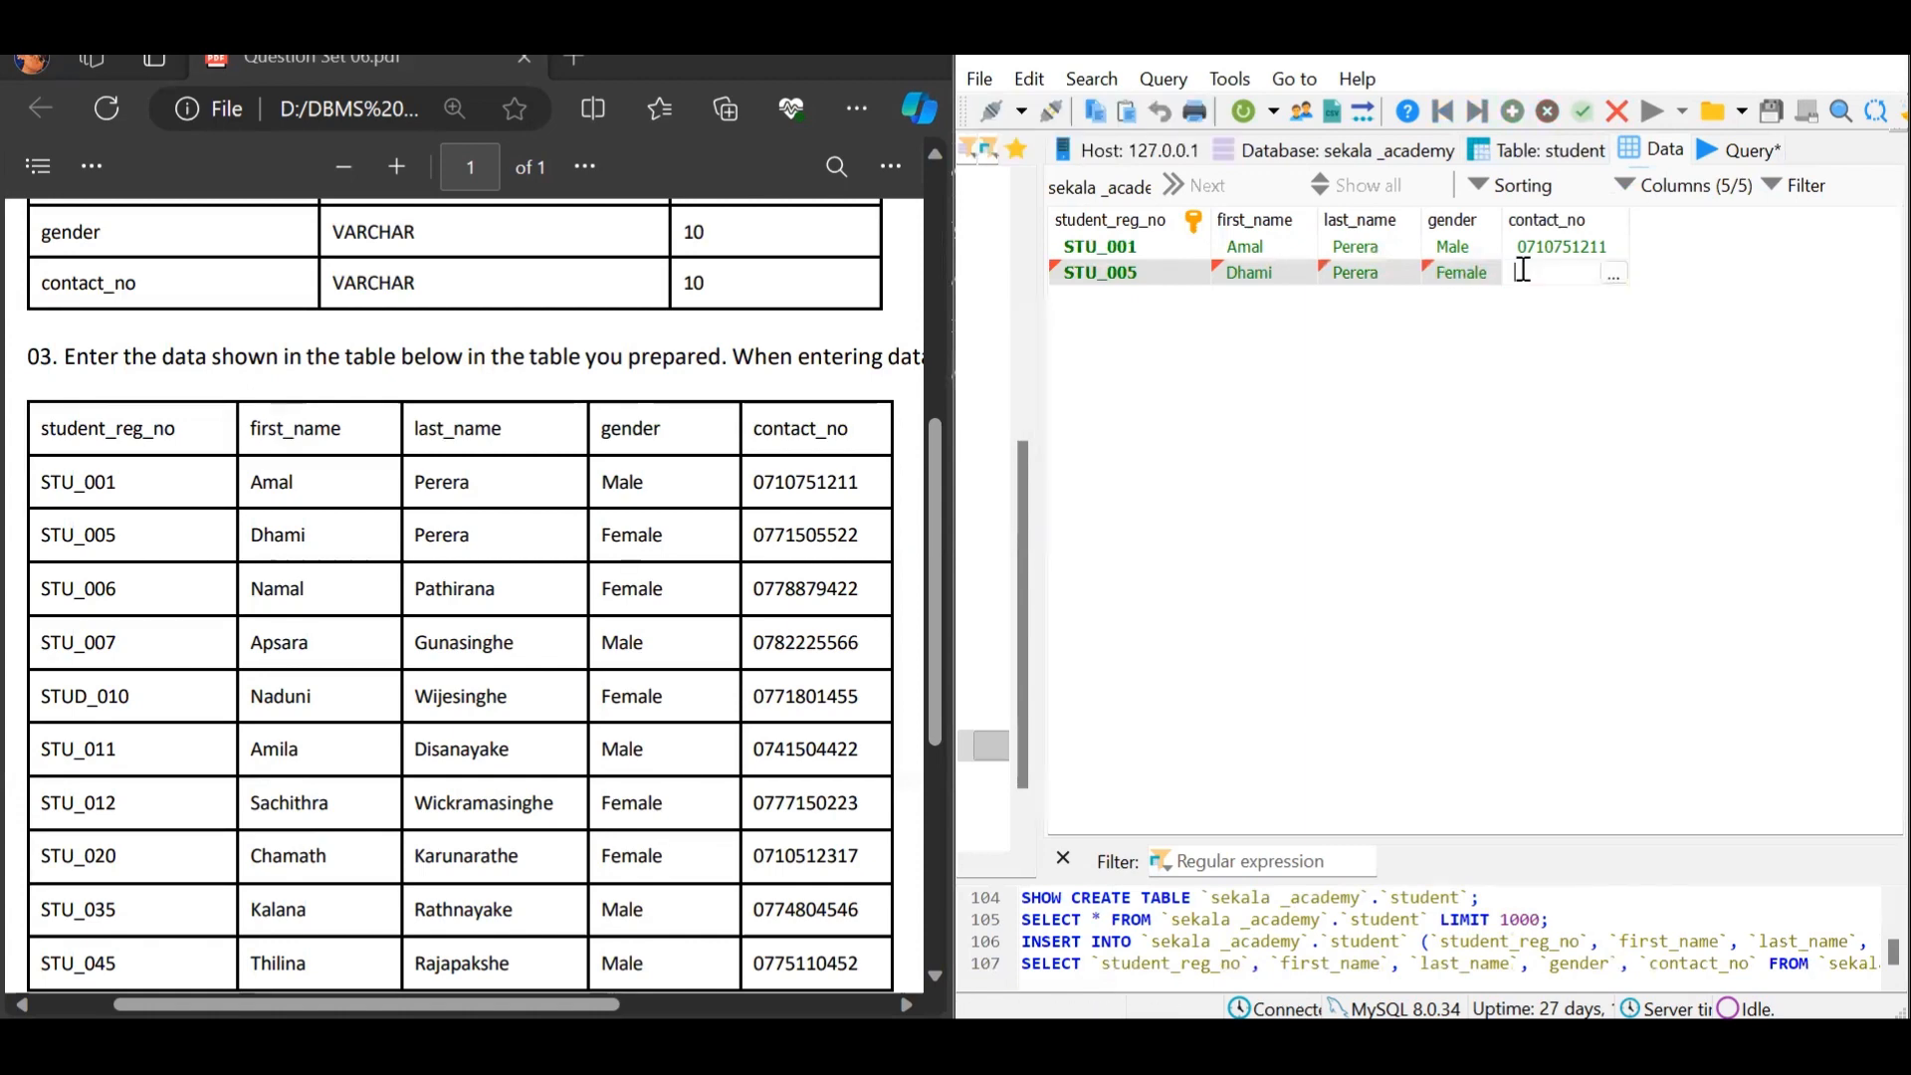
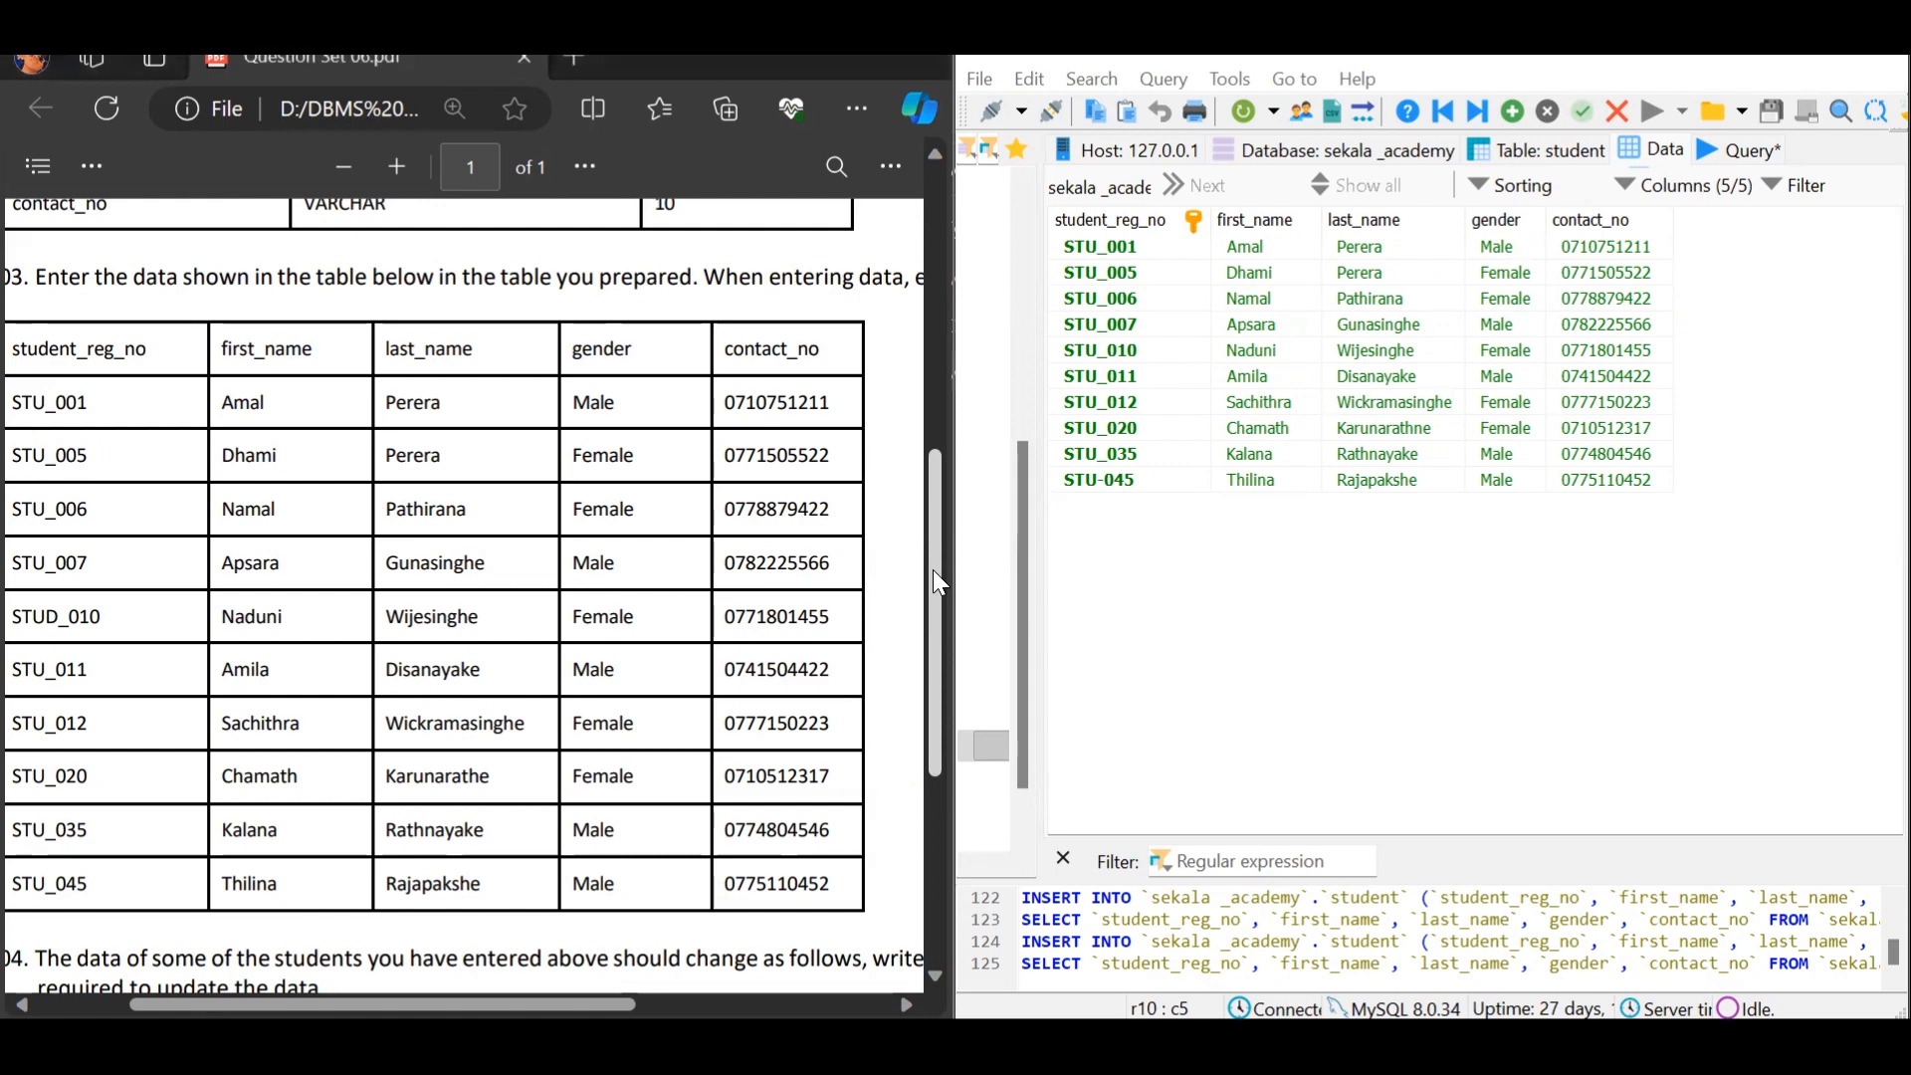
{"action": "left_click_drag", "start_coordinate": [933, 570], "coordinate": [960, 713]}
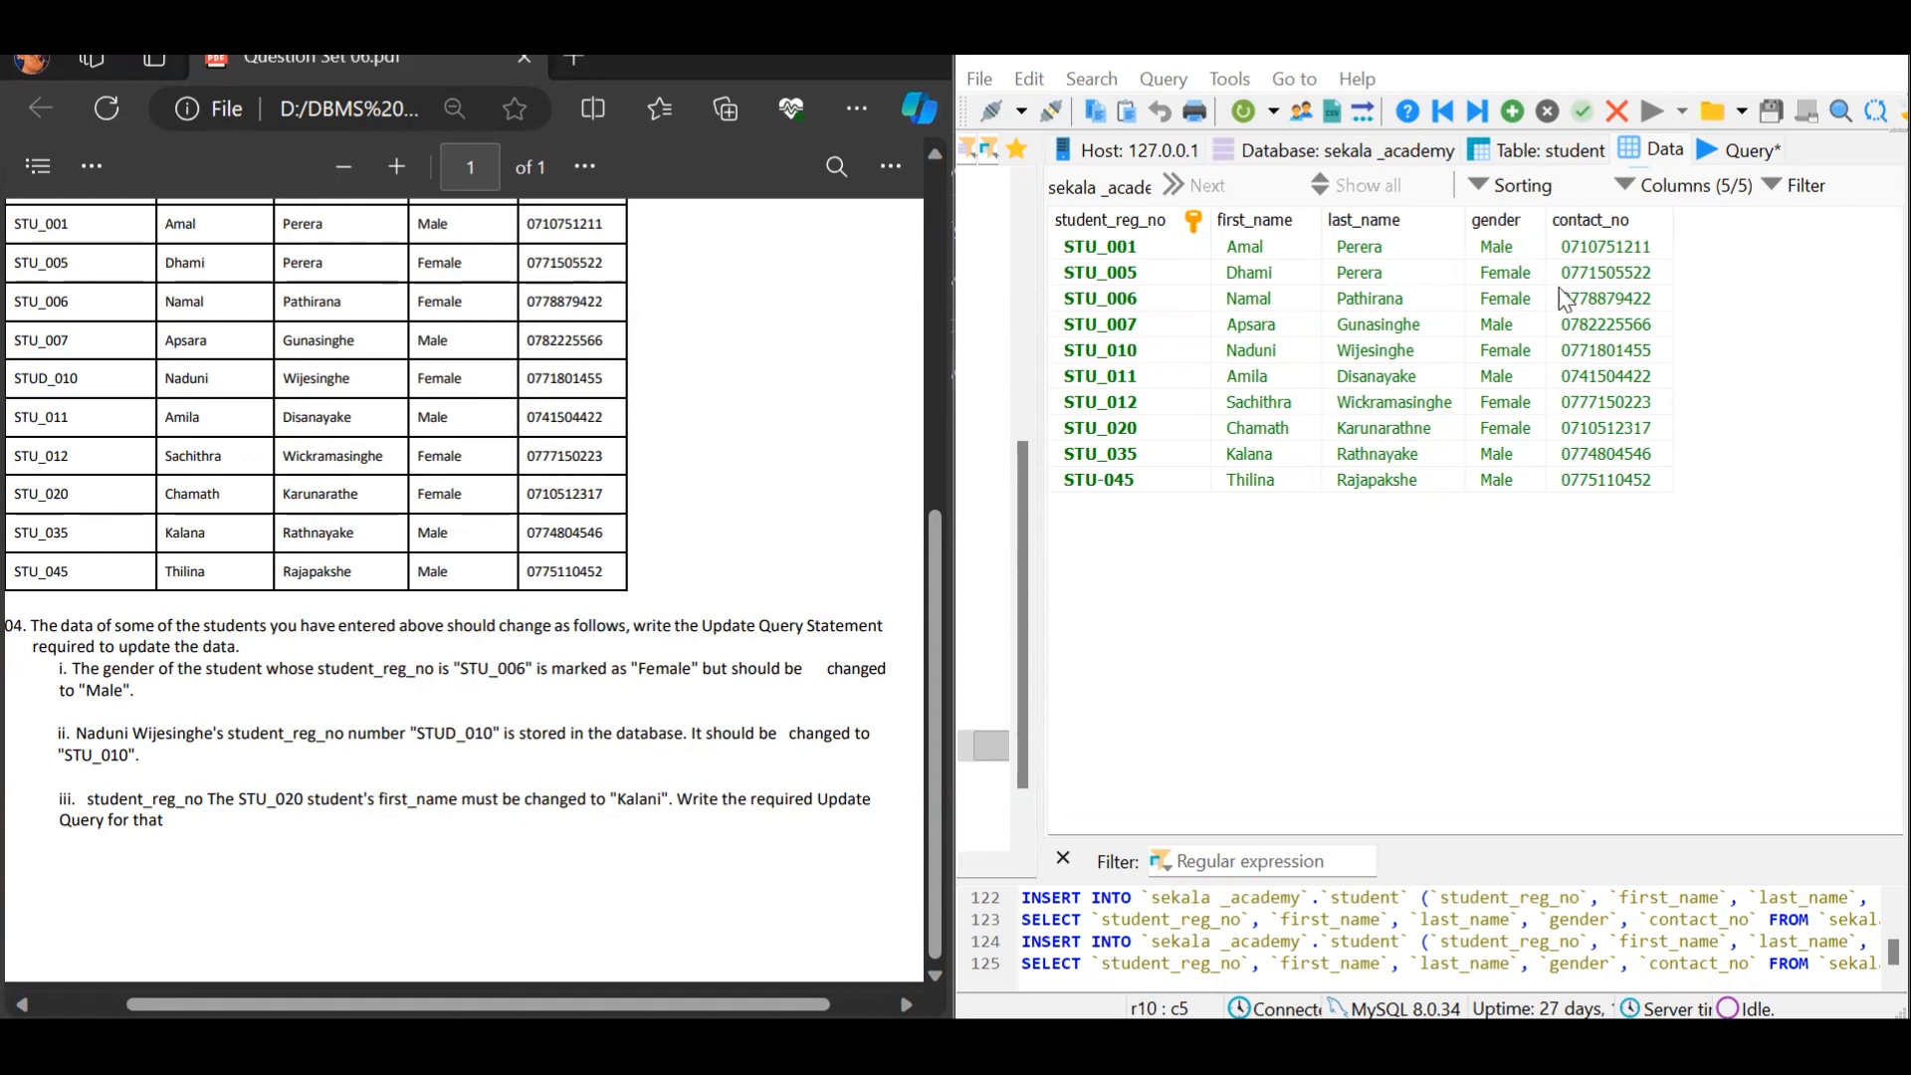
Run UPDATE setting gender='Male' WHERE student_reg_no='STU_006', then view the table data
{"action": "left_click", "coordinate": [1696, 153]}
{"action": "type", "text": "UPDATE `"}
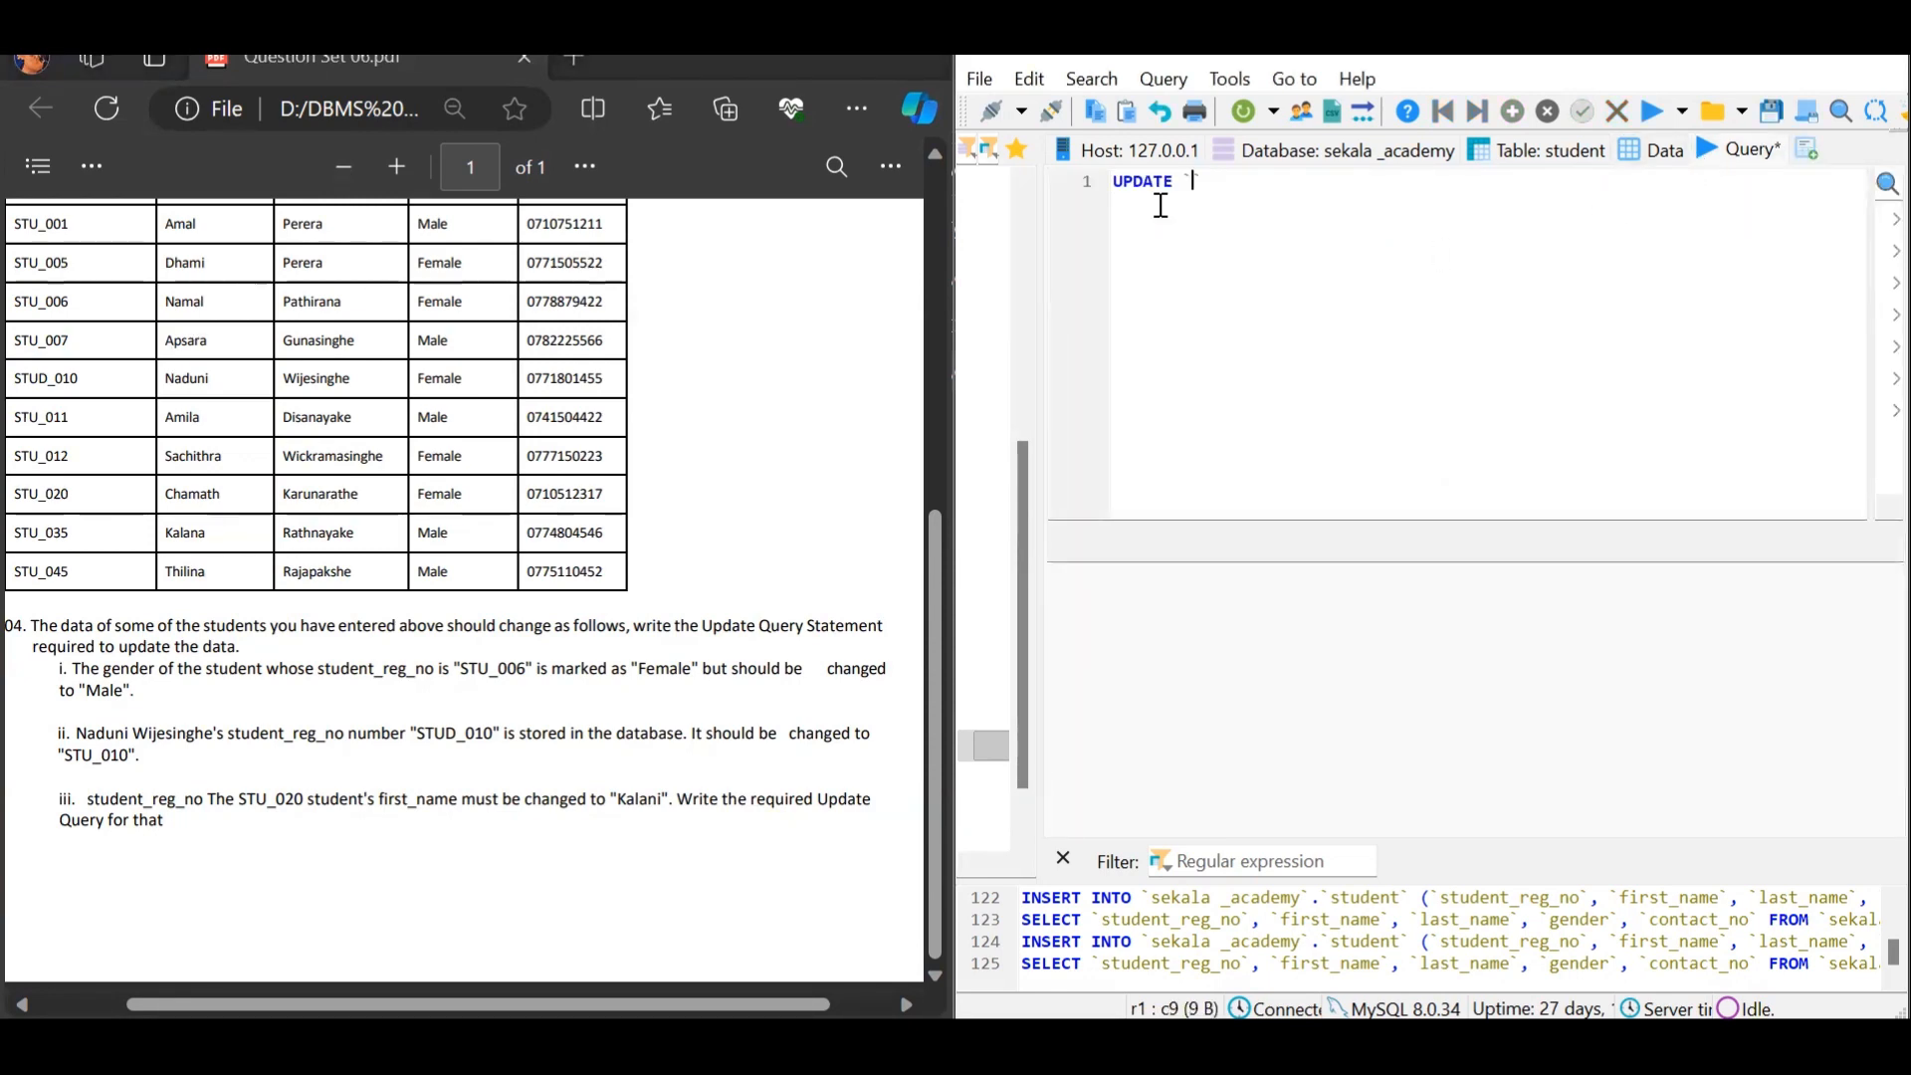
{"action": "type", "text": "sekala_academy`.`sta"}
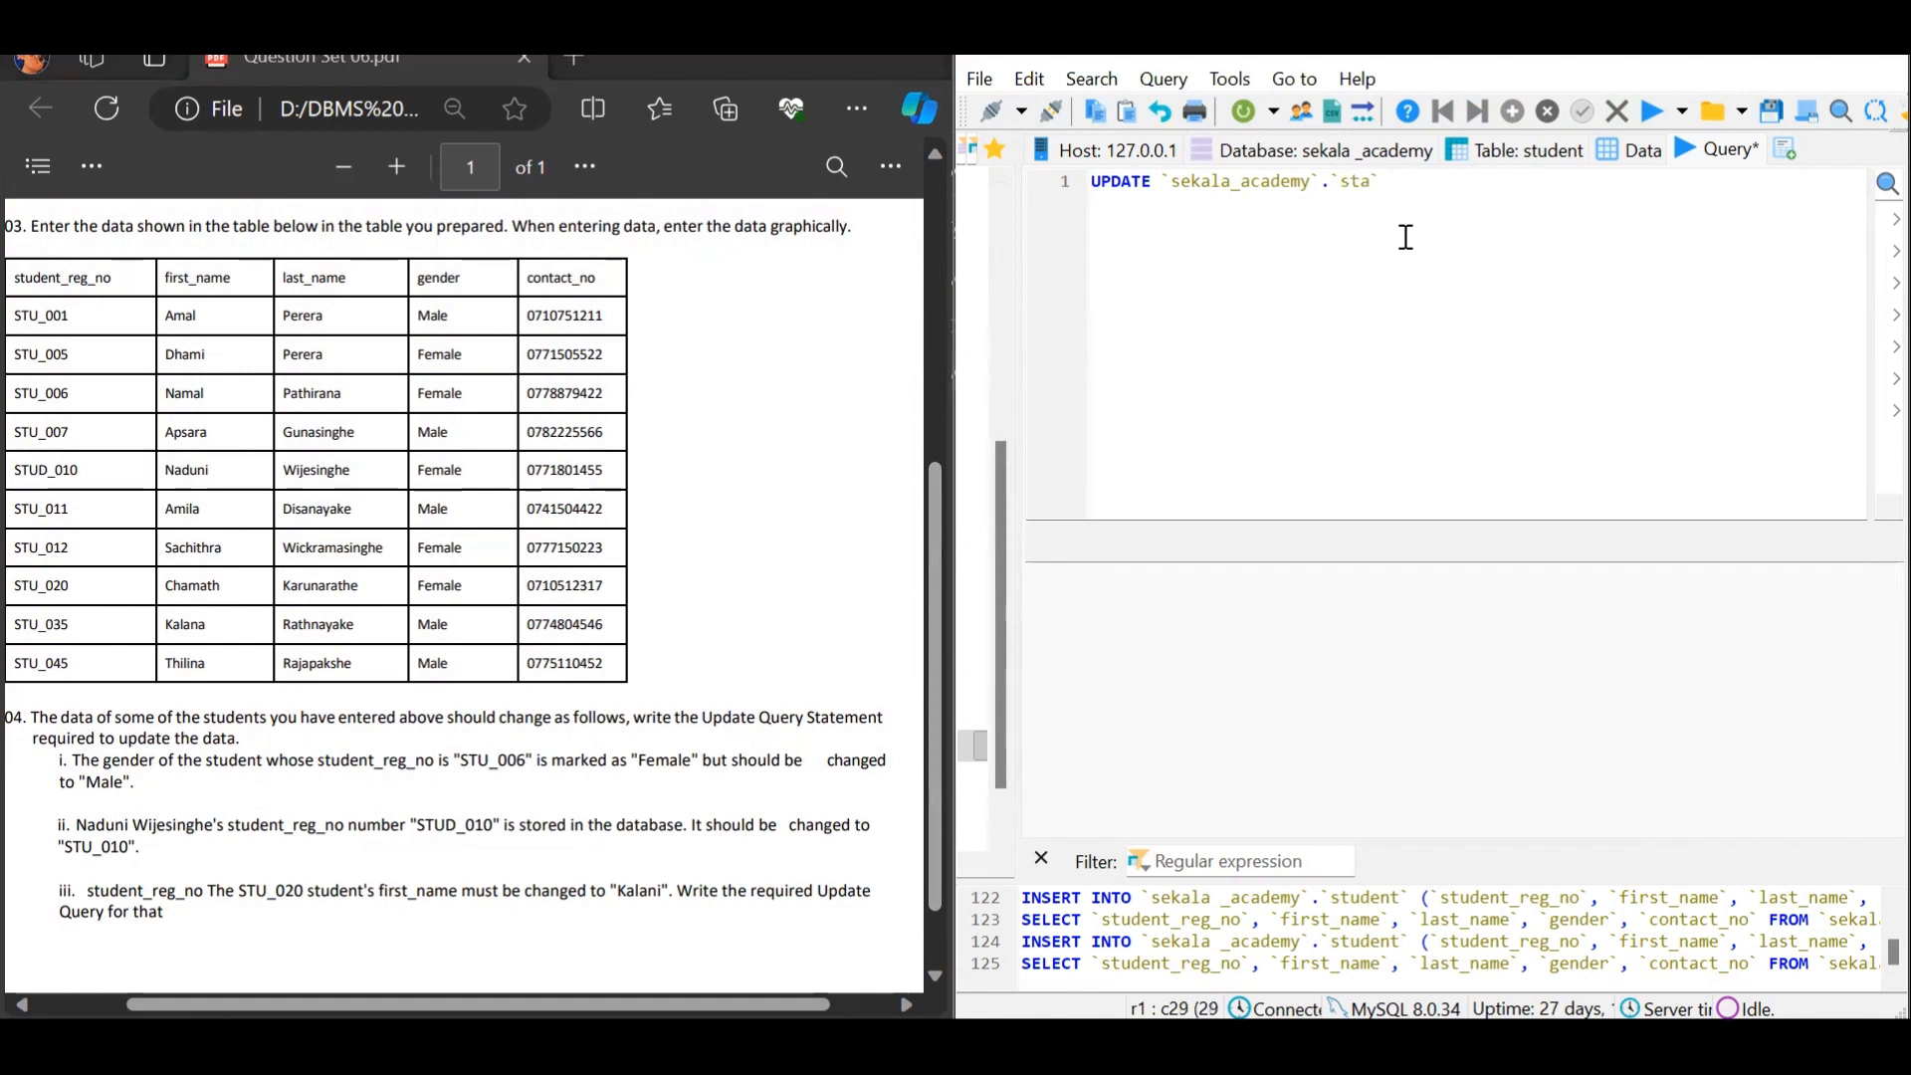
{"action": "type", "text": "dent` SET `ge"}
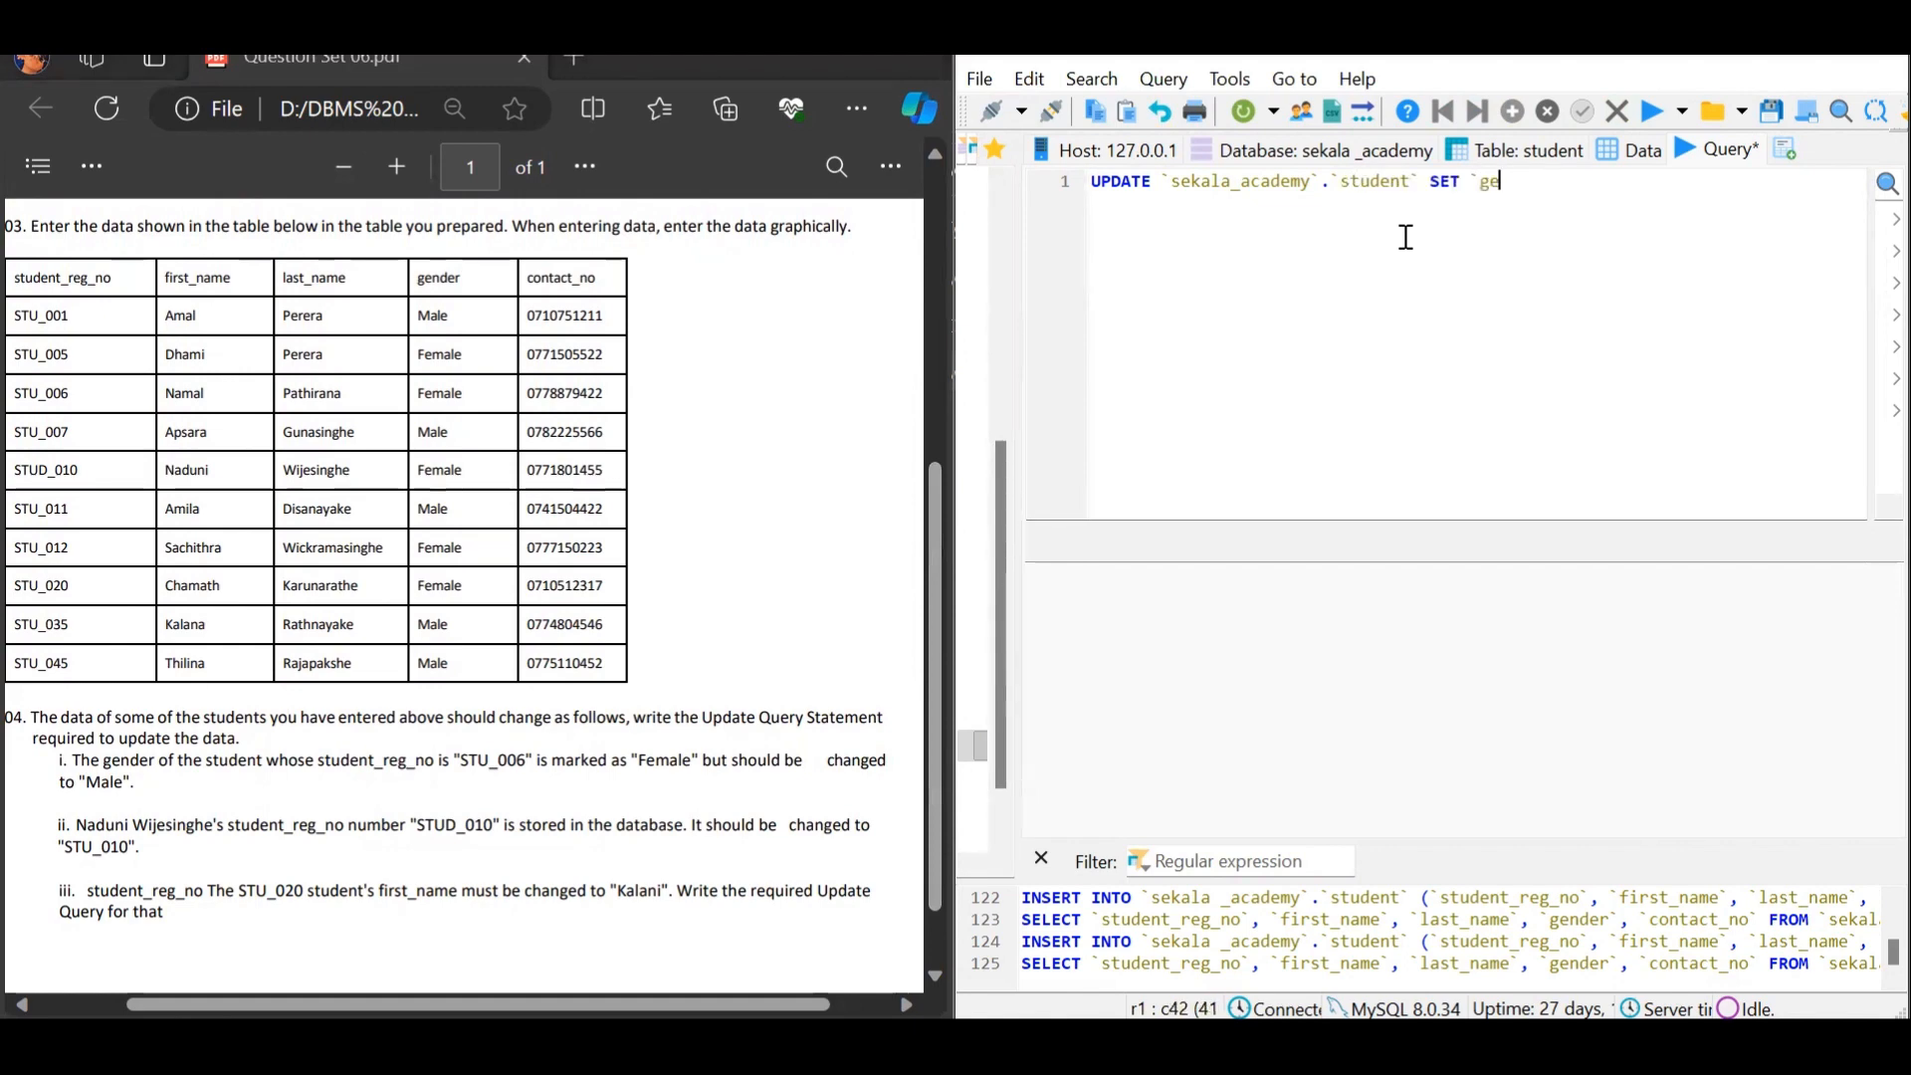
{"action": "type", "text": "nder`"}
{"action": "type", "text": "=\""}
{"action": "key", "text": "BackSpace"}
{"action": "type", "text": "''"}
{"action": "key", "text": "Left"}
{"action": "type", "text": "Male"}
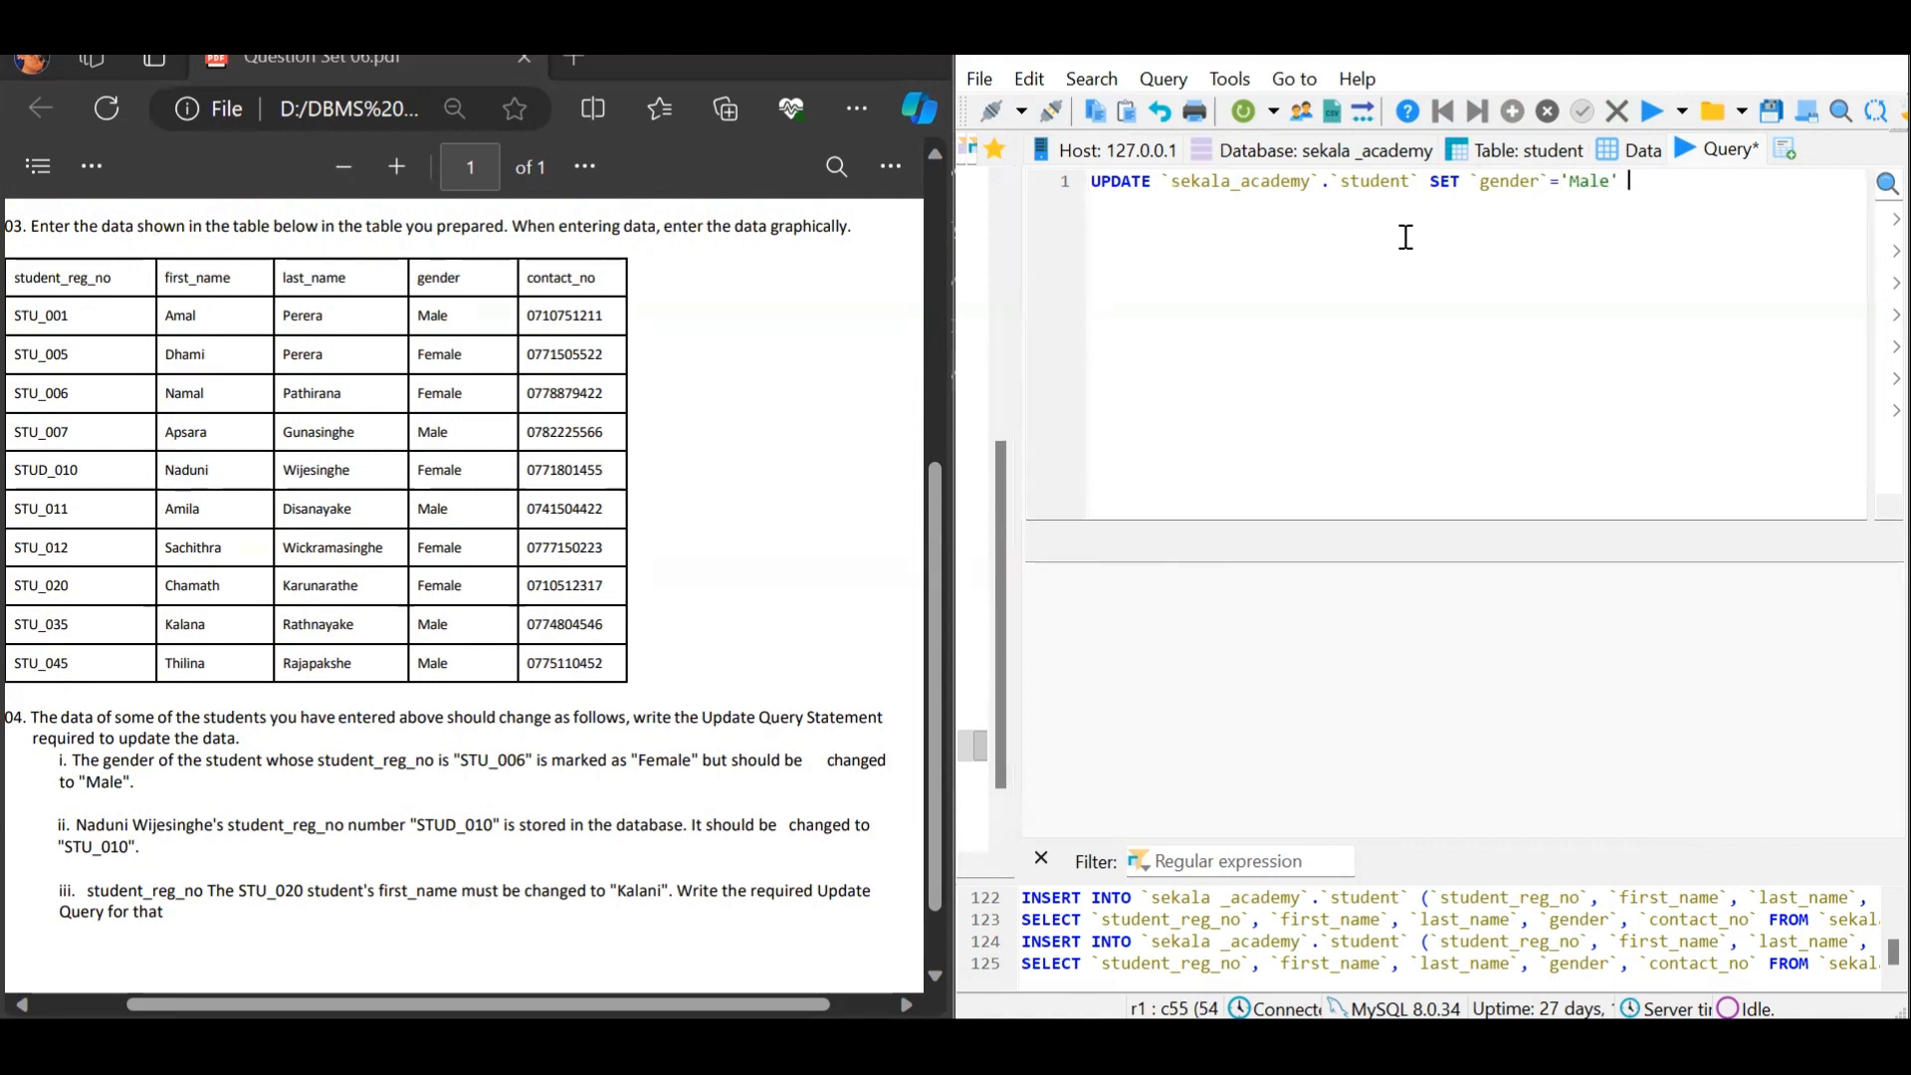
{"action": "left_click_drag", "start_coordinate": [533, 761], "coordinate": [454, 762]}
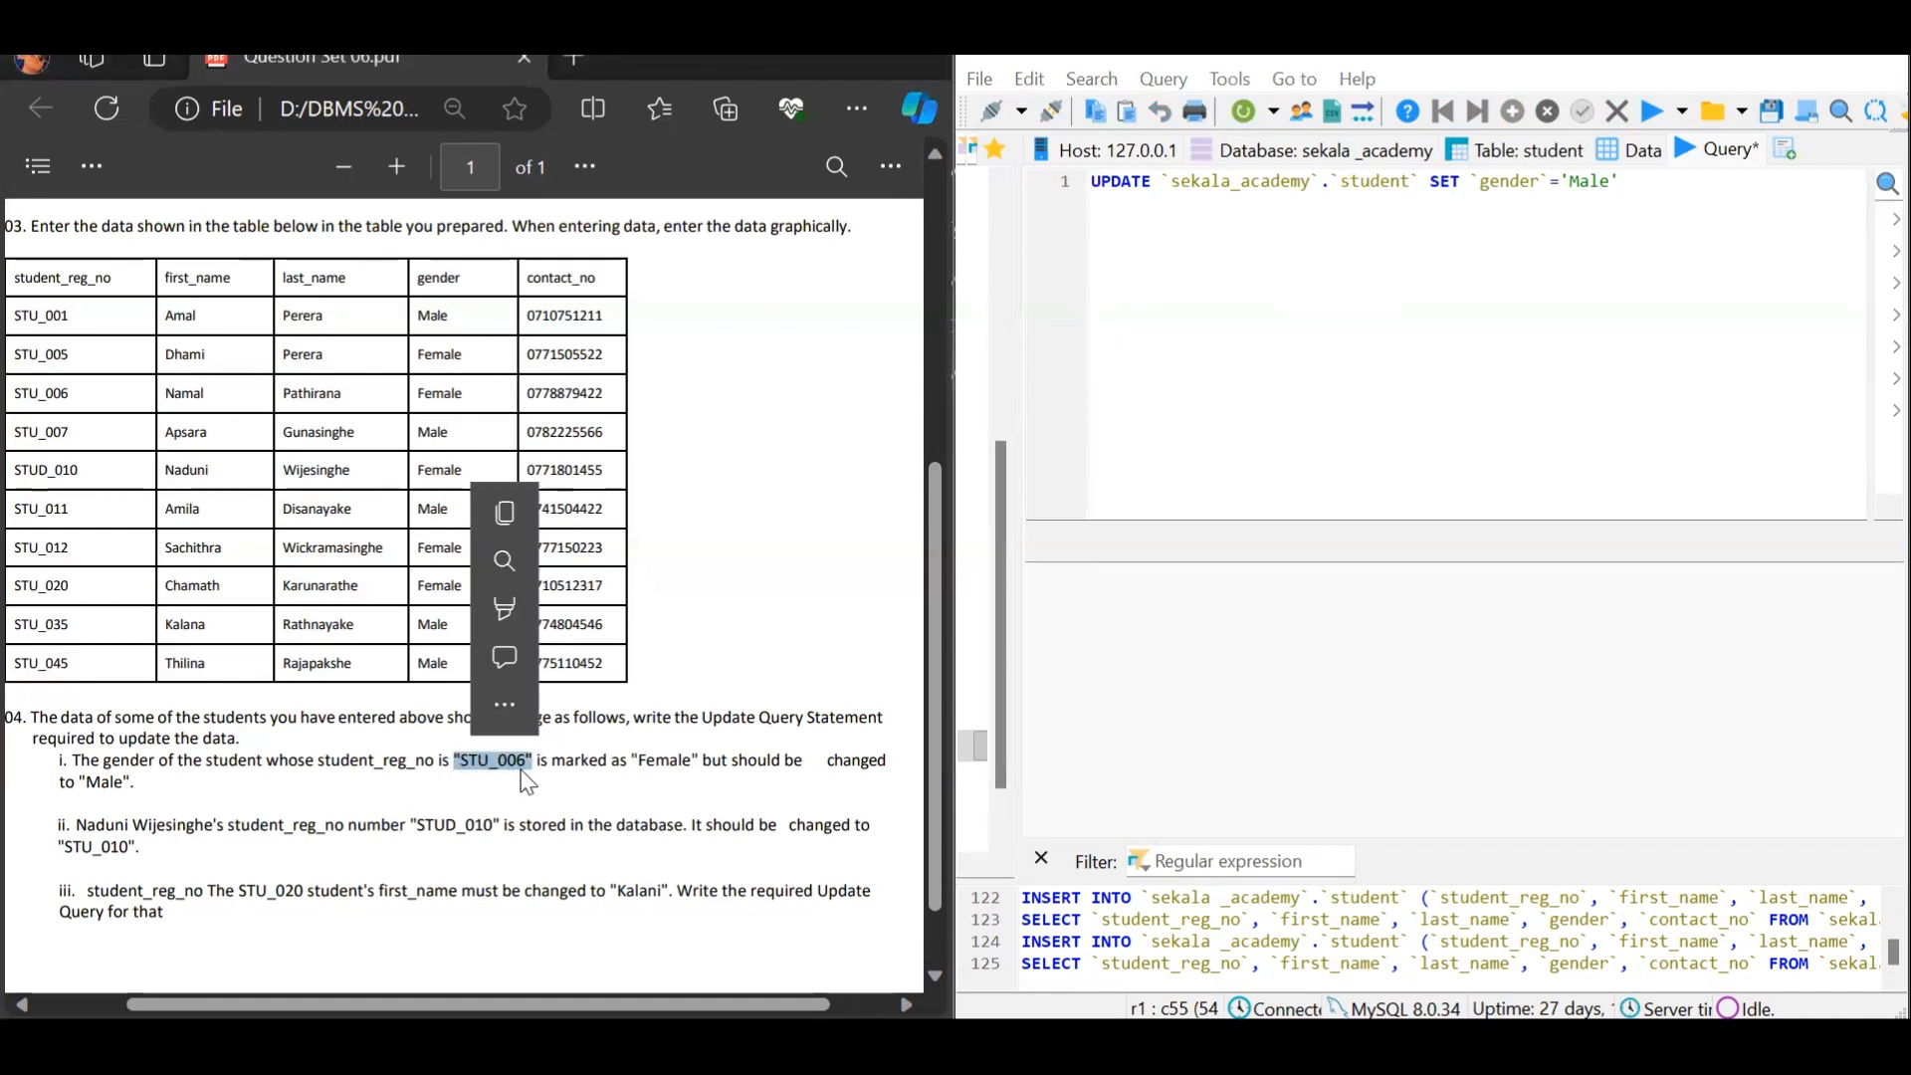
{"action": "left_click", "coordinate": [1630, 182]}
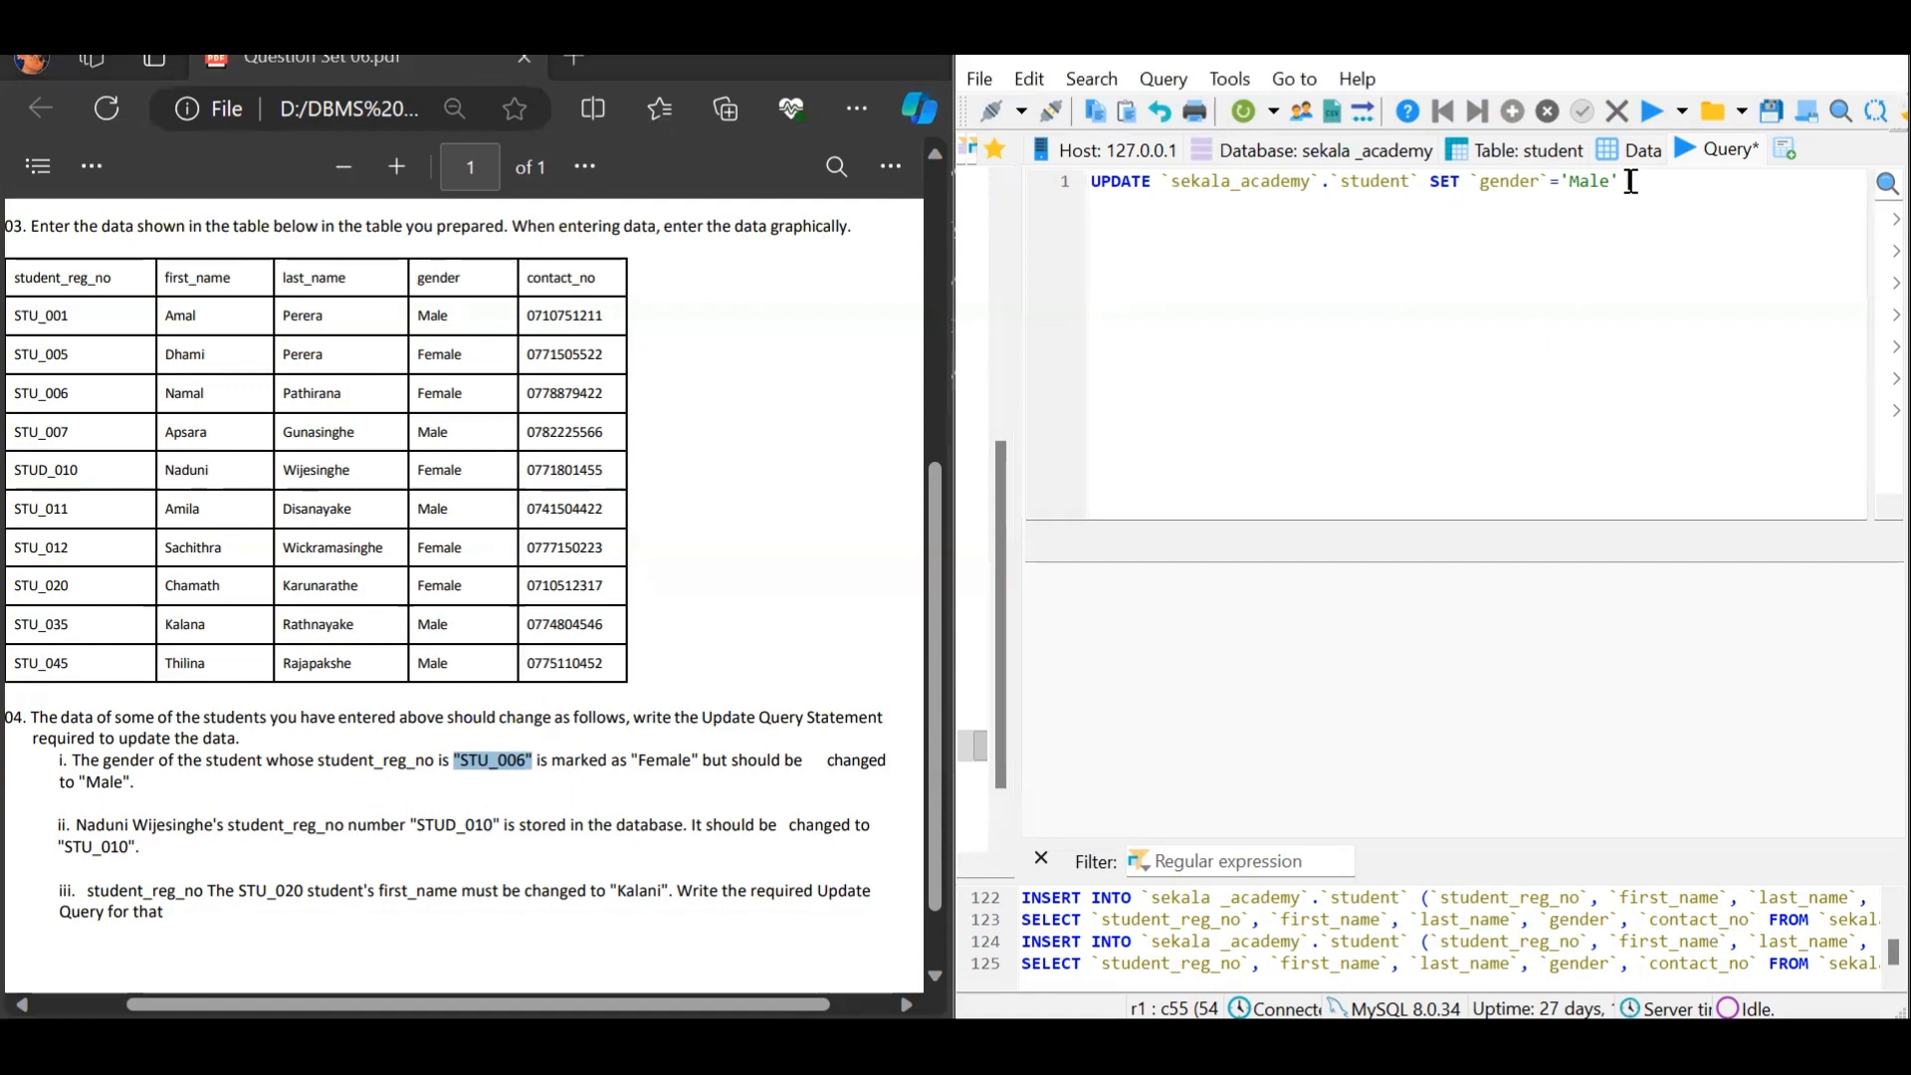
{"action": "type", "text": "WHER"}
{"action": "type", "text": "E ``"}
{"action": "type", "text": "student_"}
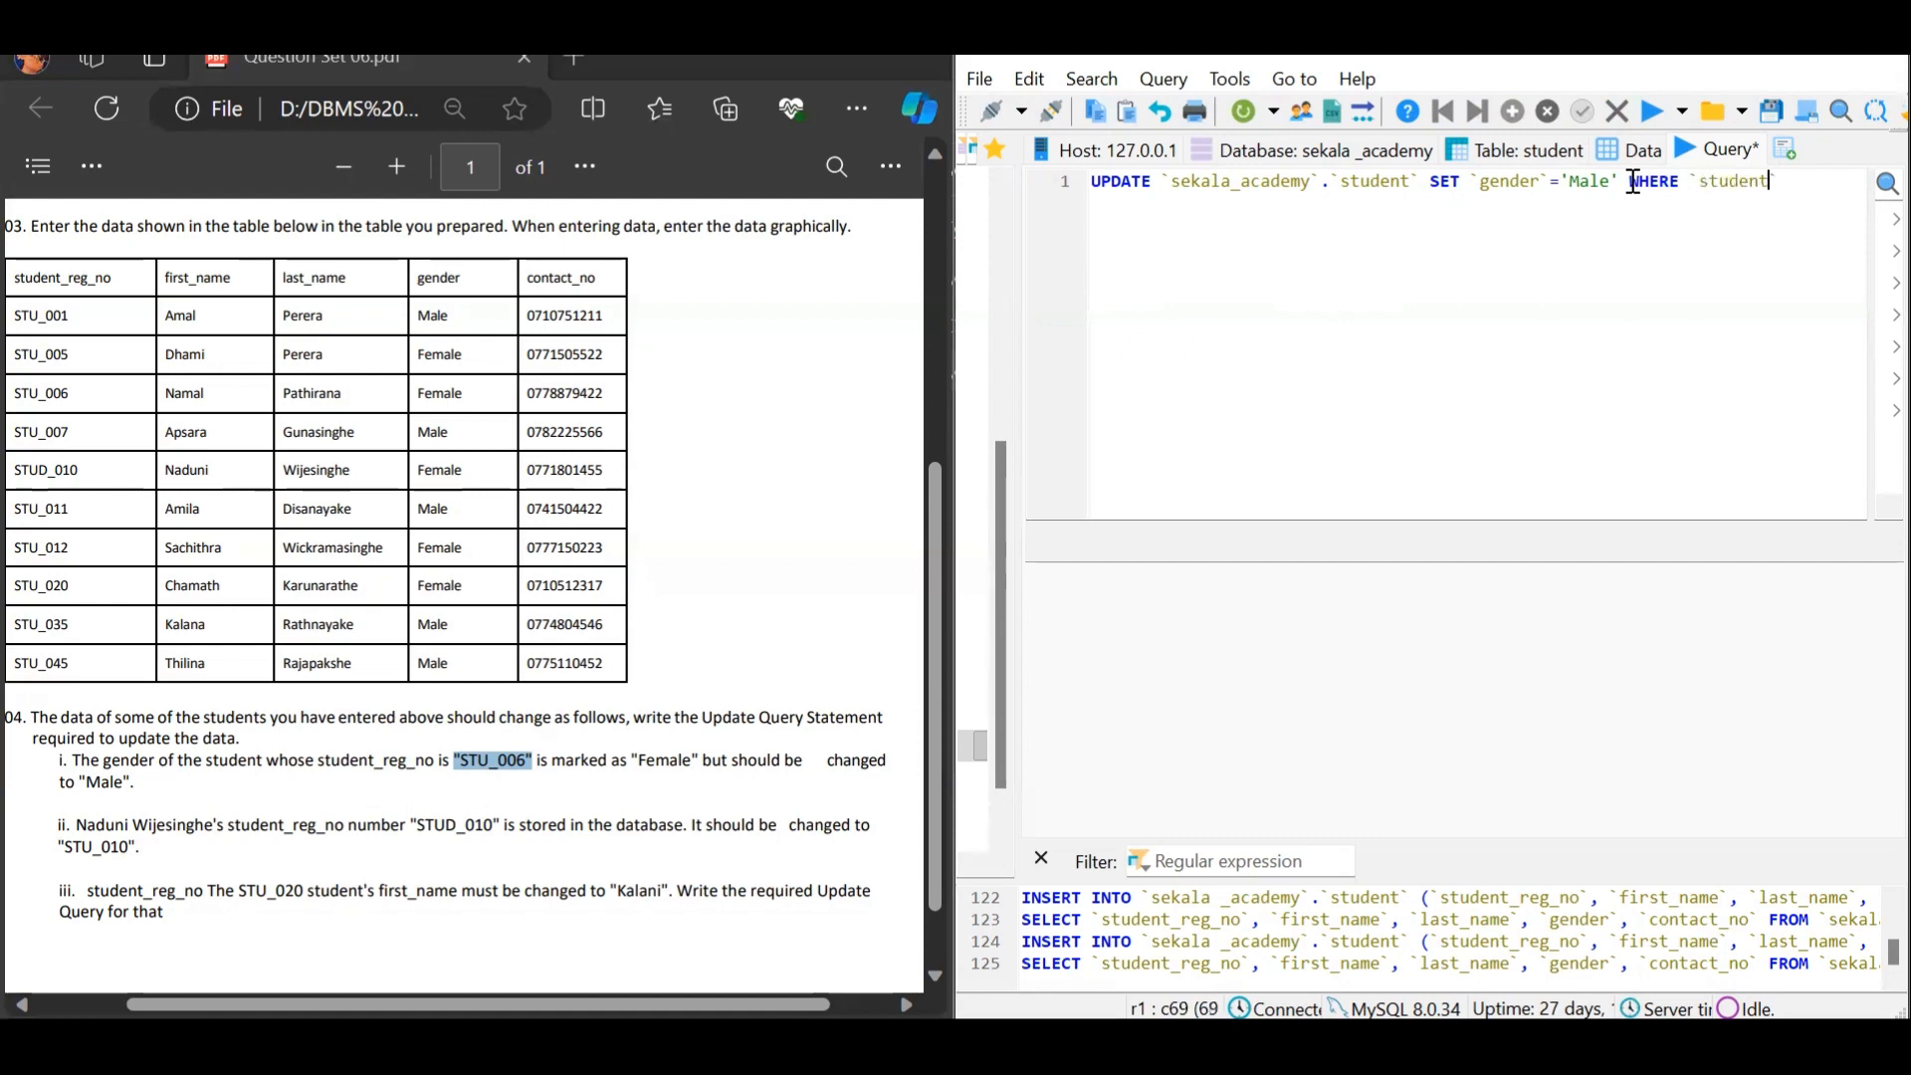
{"action": "type", "text": "reg_no`="}
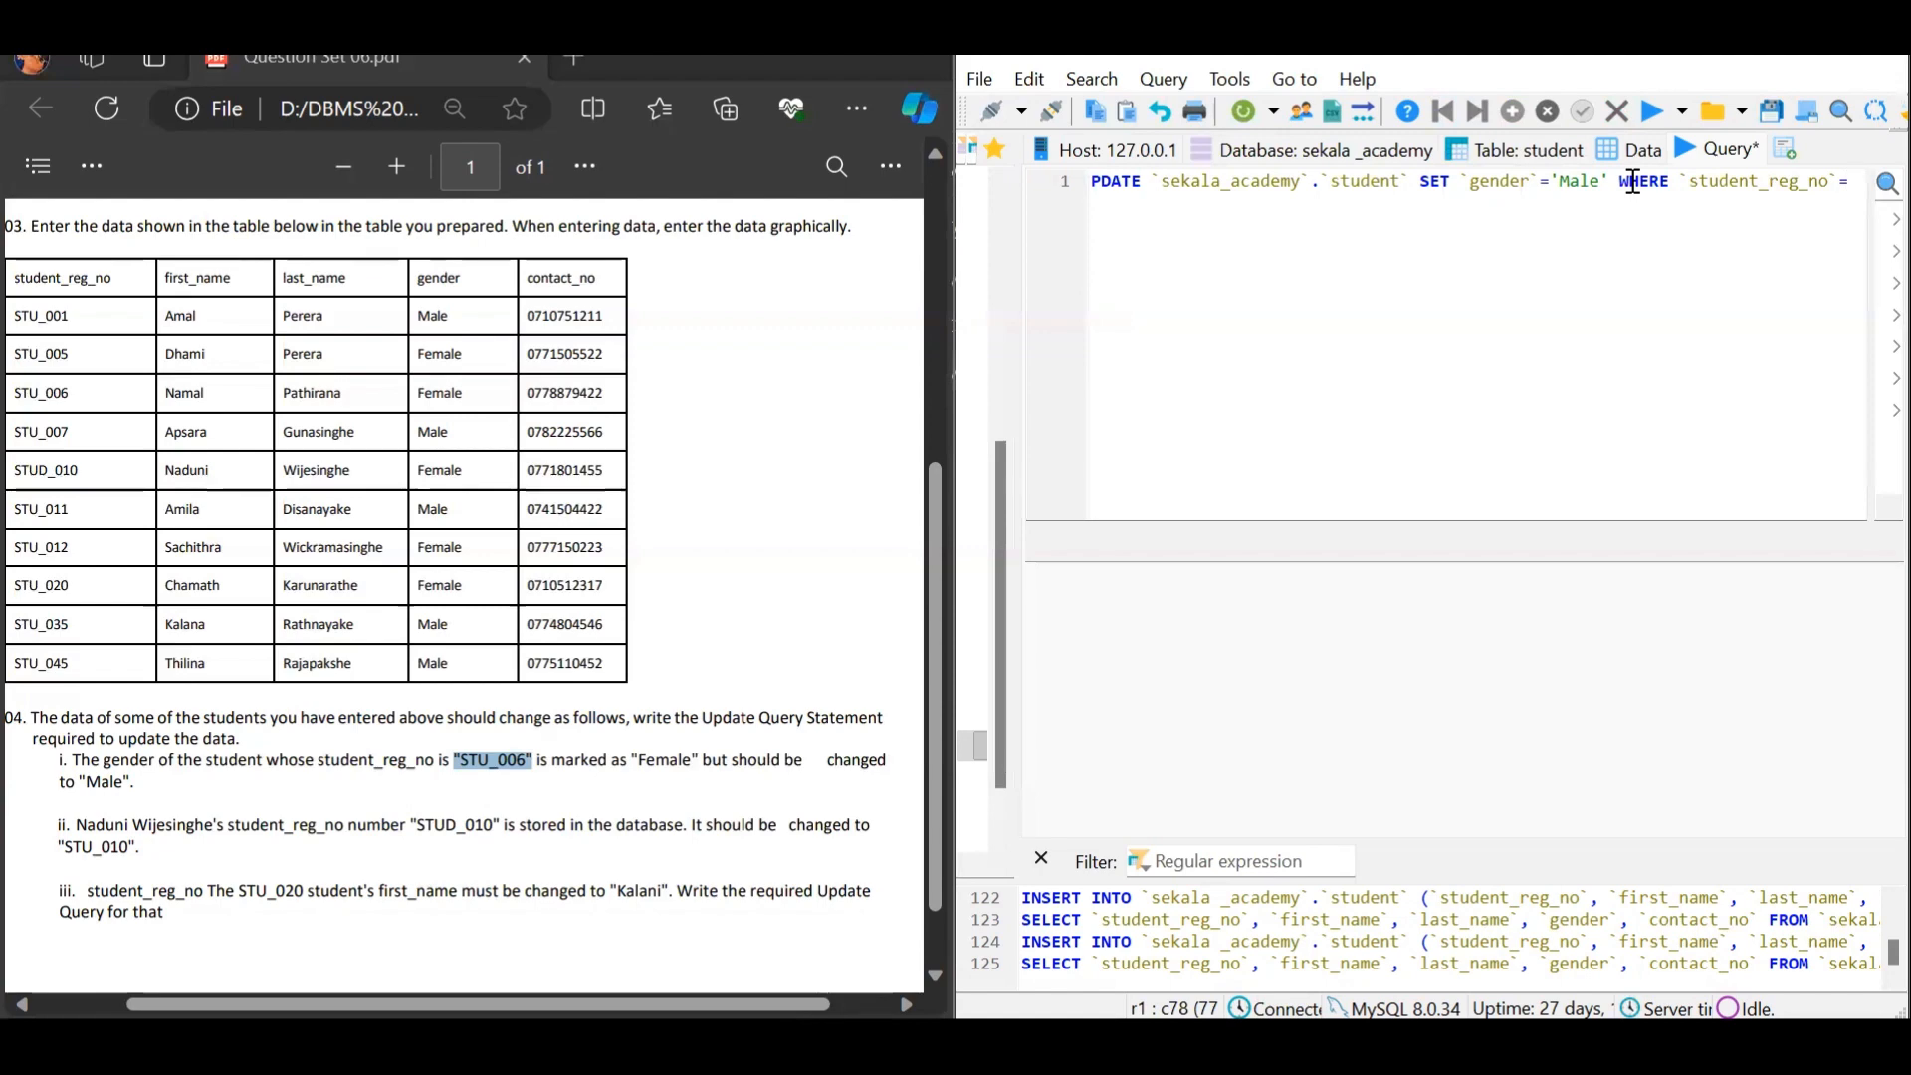
{"action": "type", "text": "'"}
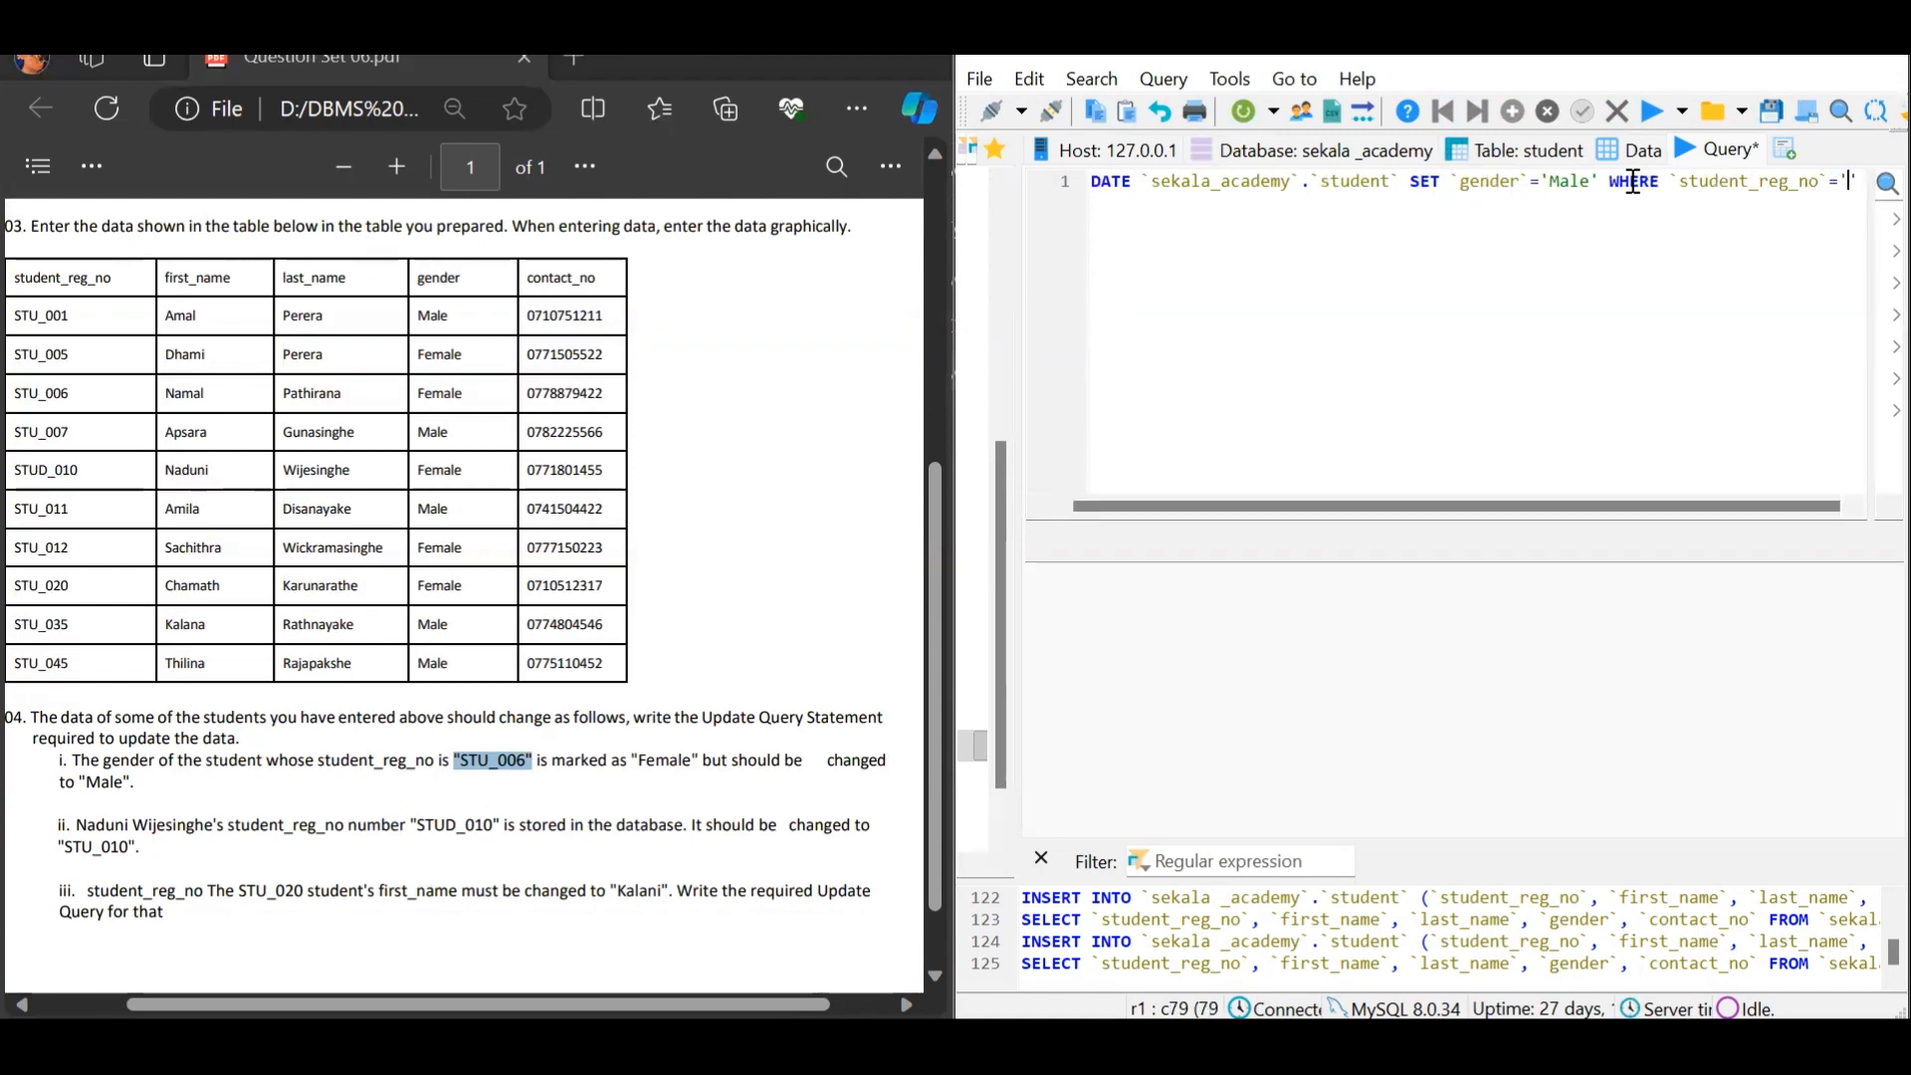
{"action": "type", "text": "STU"}
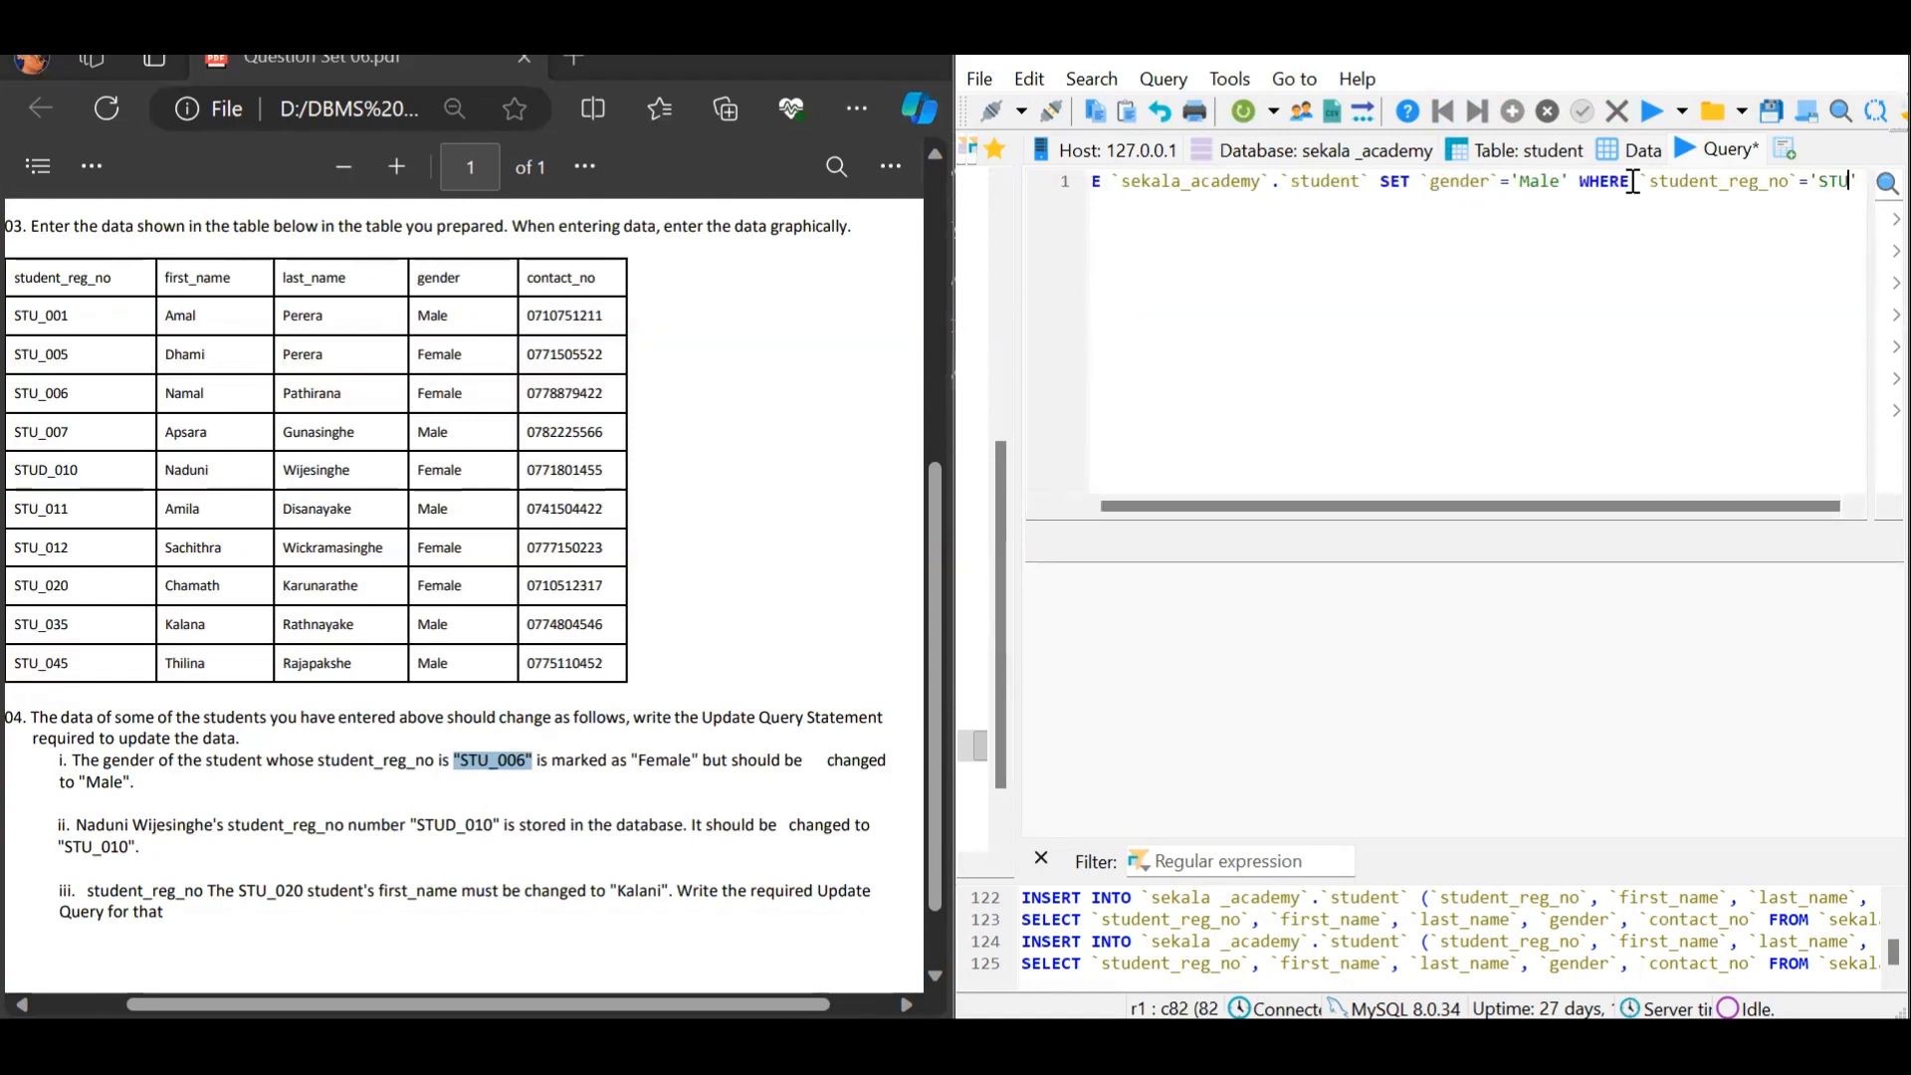
{"action": "type", "text": "_006"}
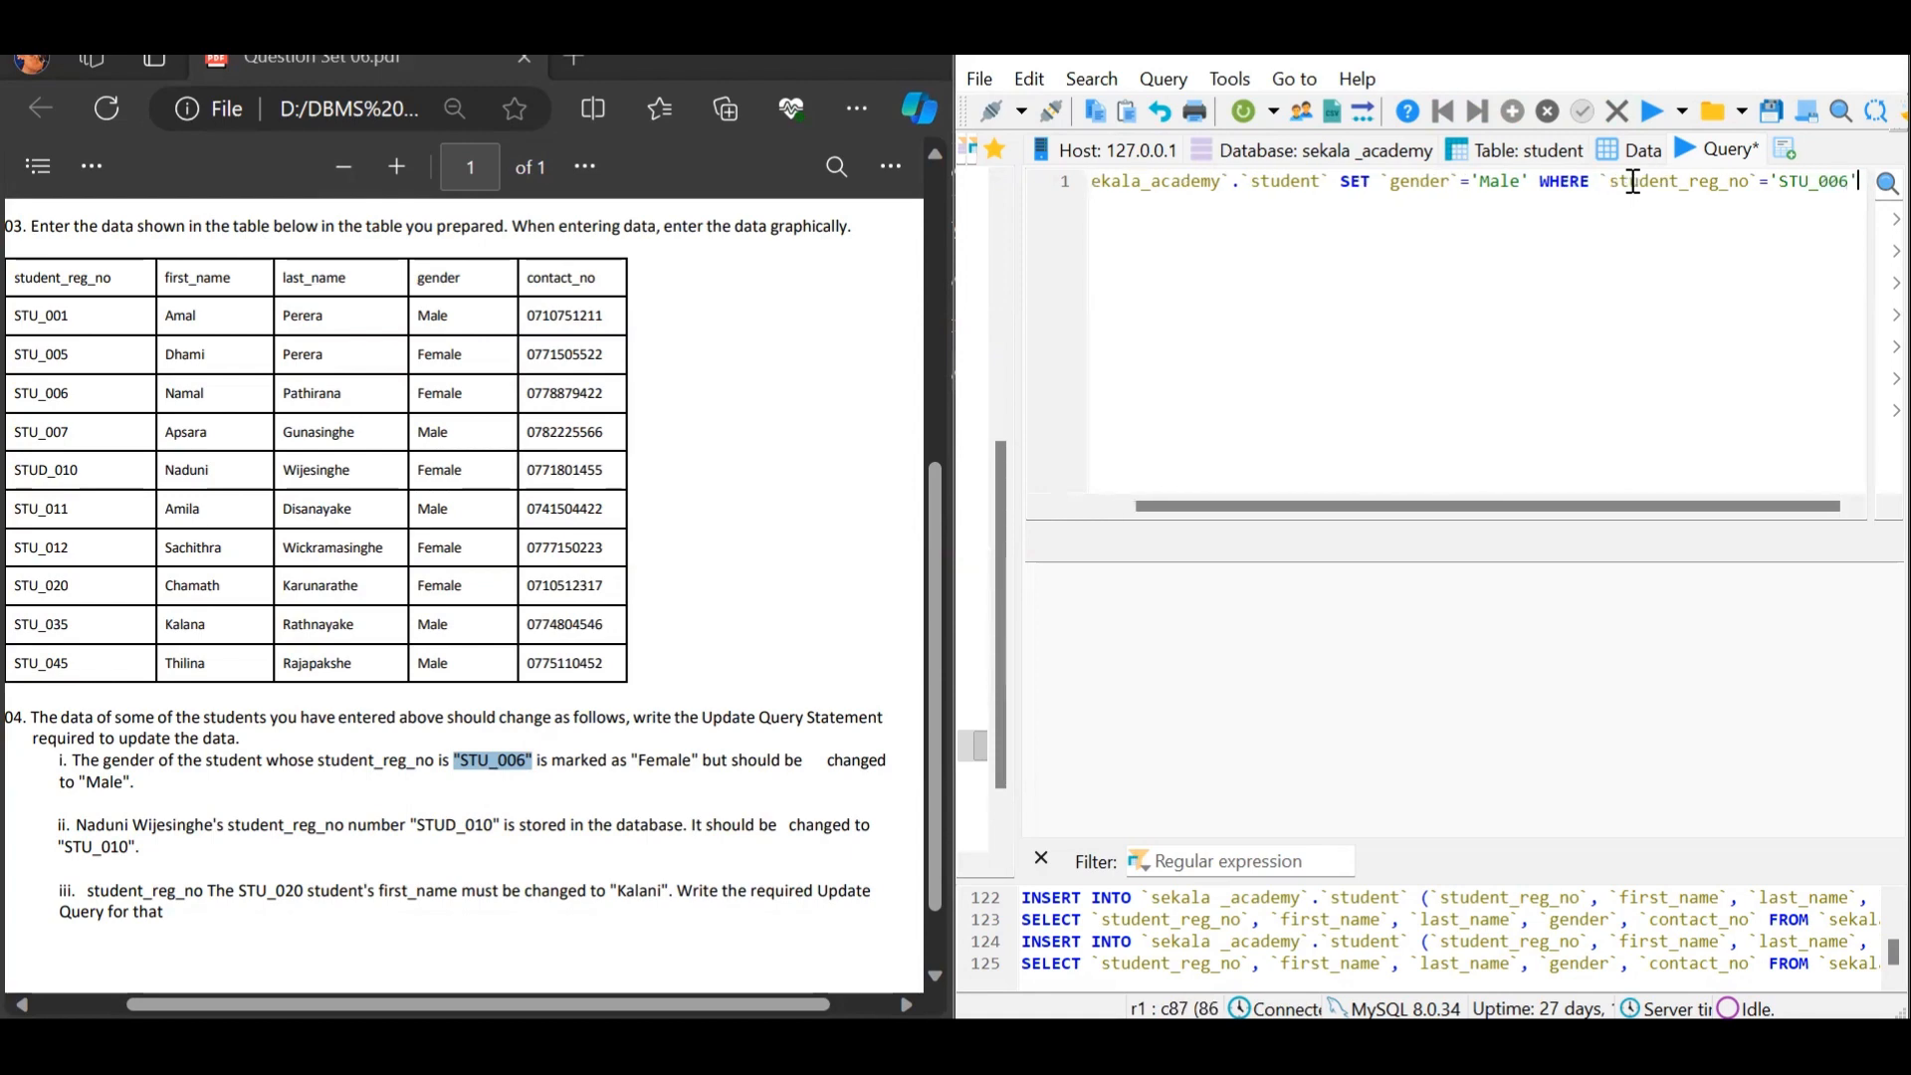
{"action": "type", "text": "';"}
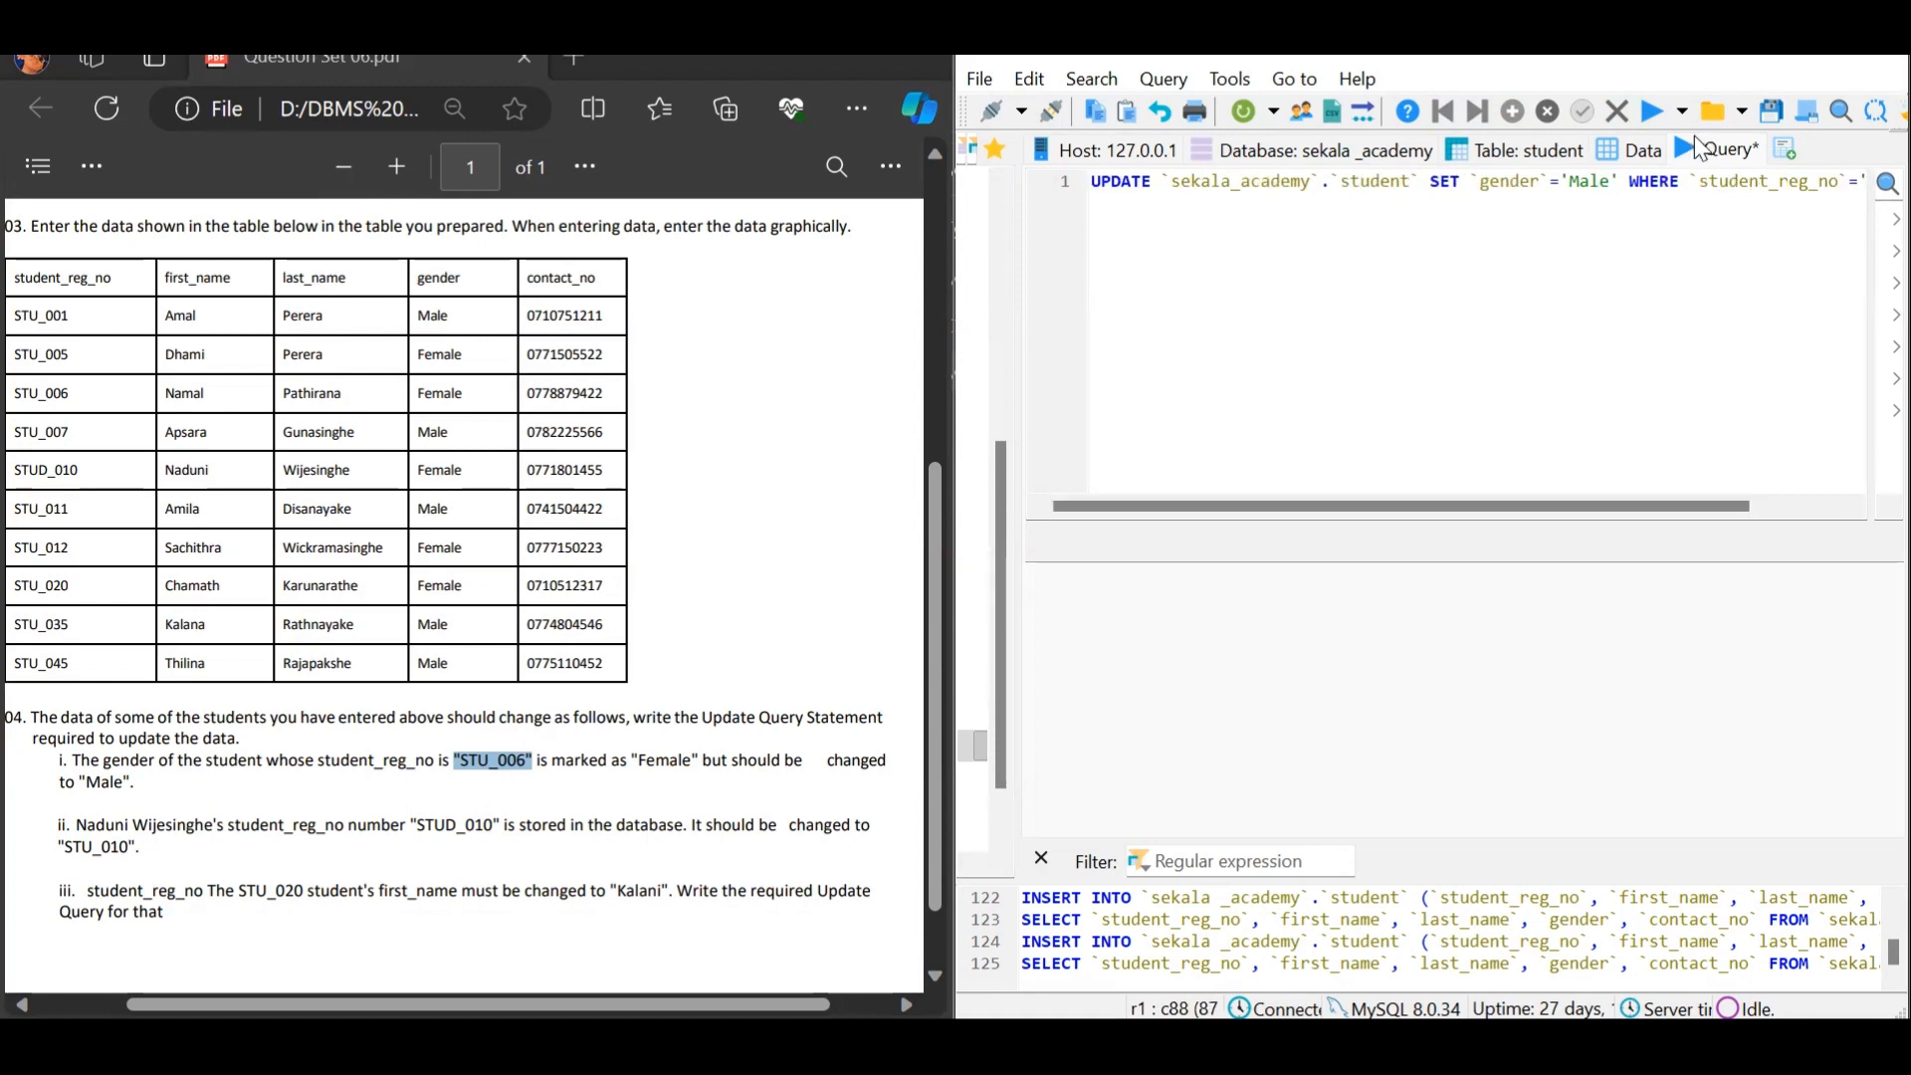
{"action": "left_click", "coordinate": [1653, 111]}
{"action": "left_click", "coordinate": [1633, 149]}
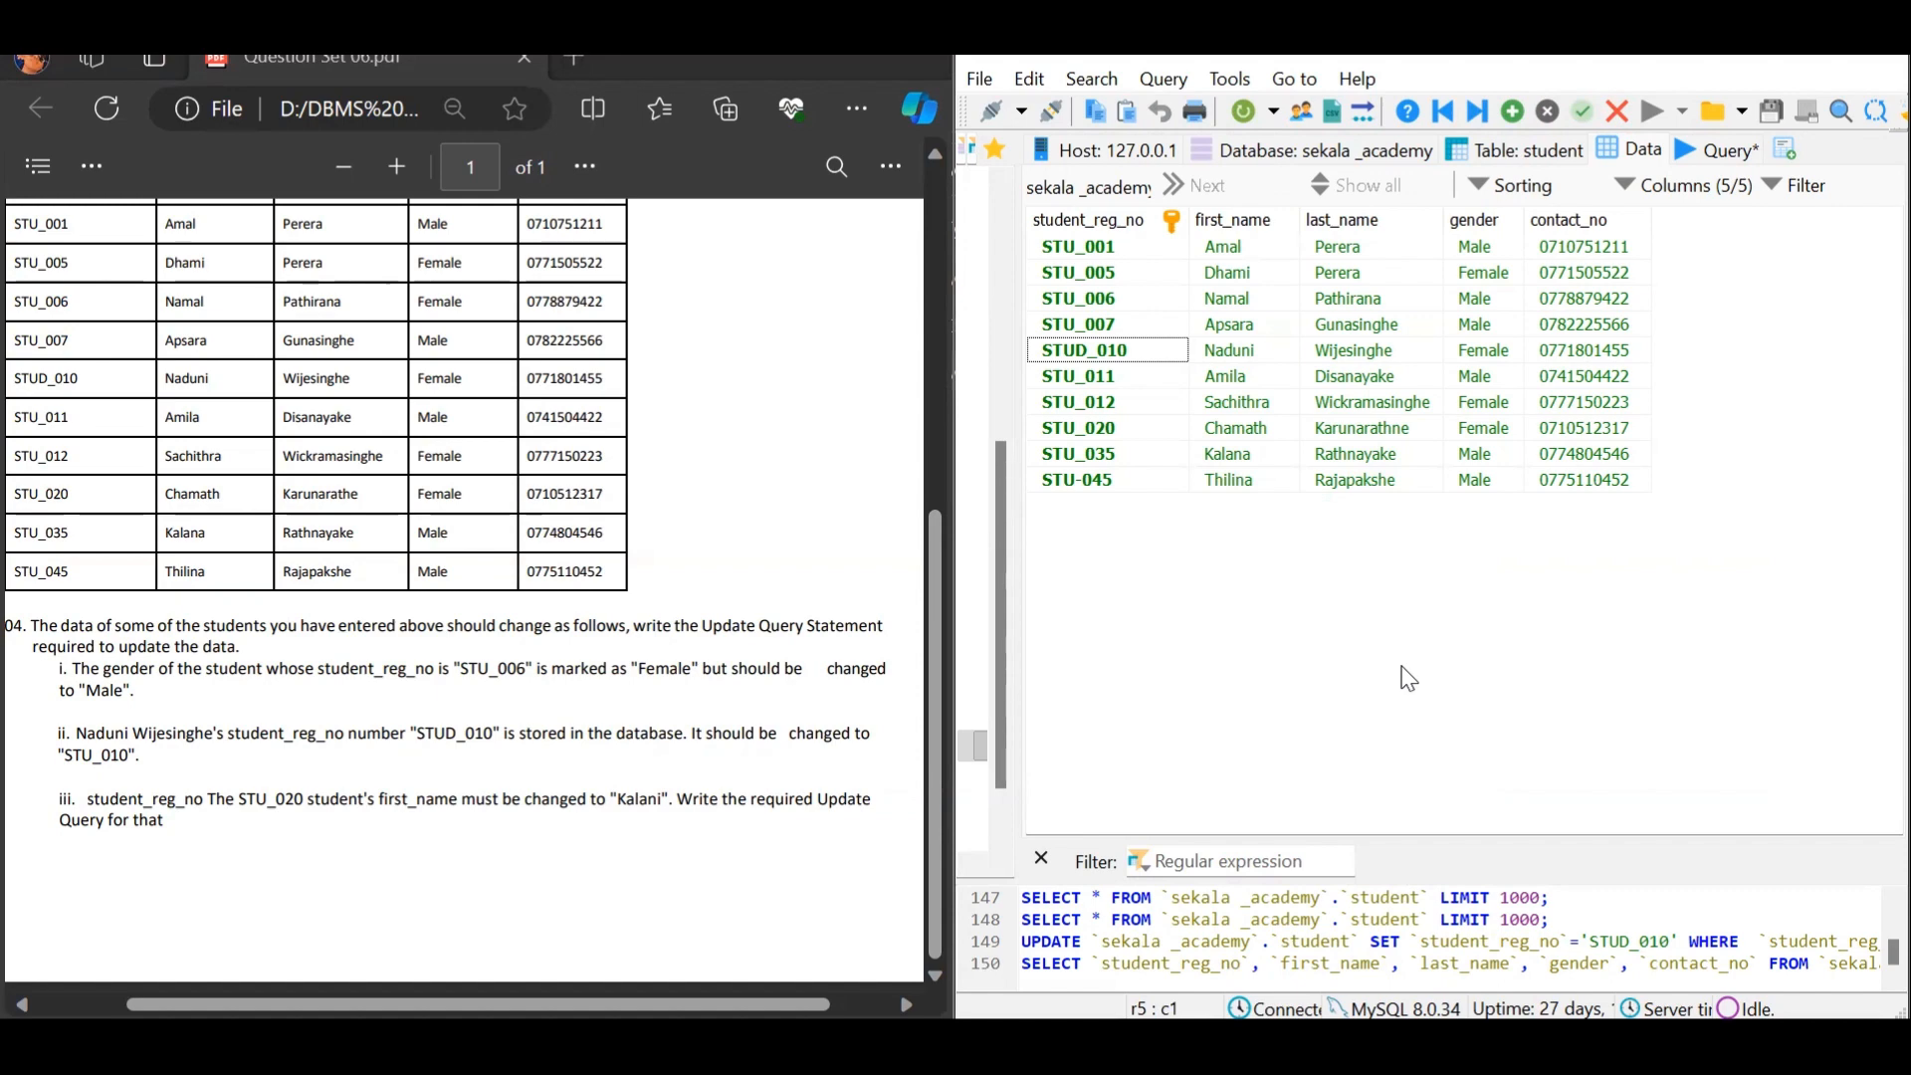
Run UPDATE setting student_reg_no='STU_010' for the student matched by first and last name
{"action": "left_click", "coordinate": [1067, 357]}
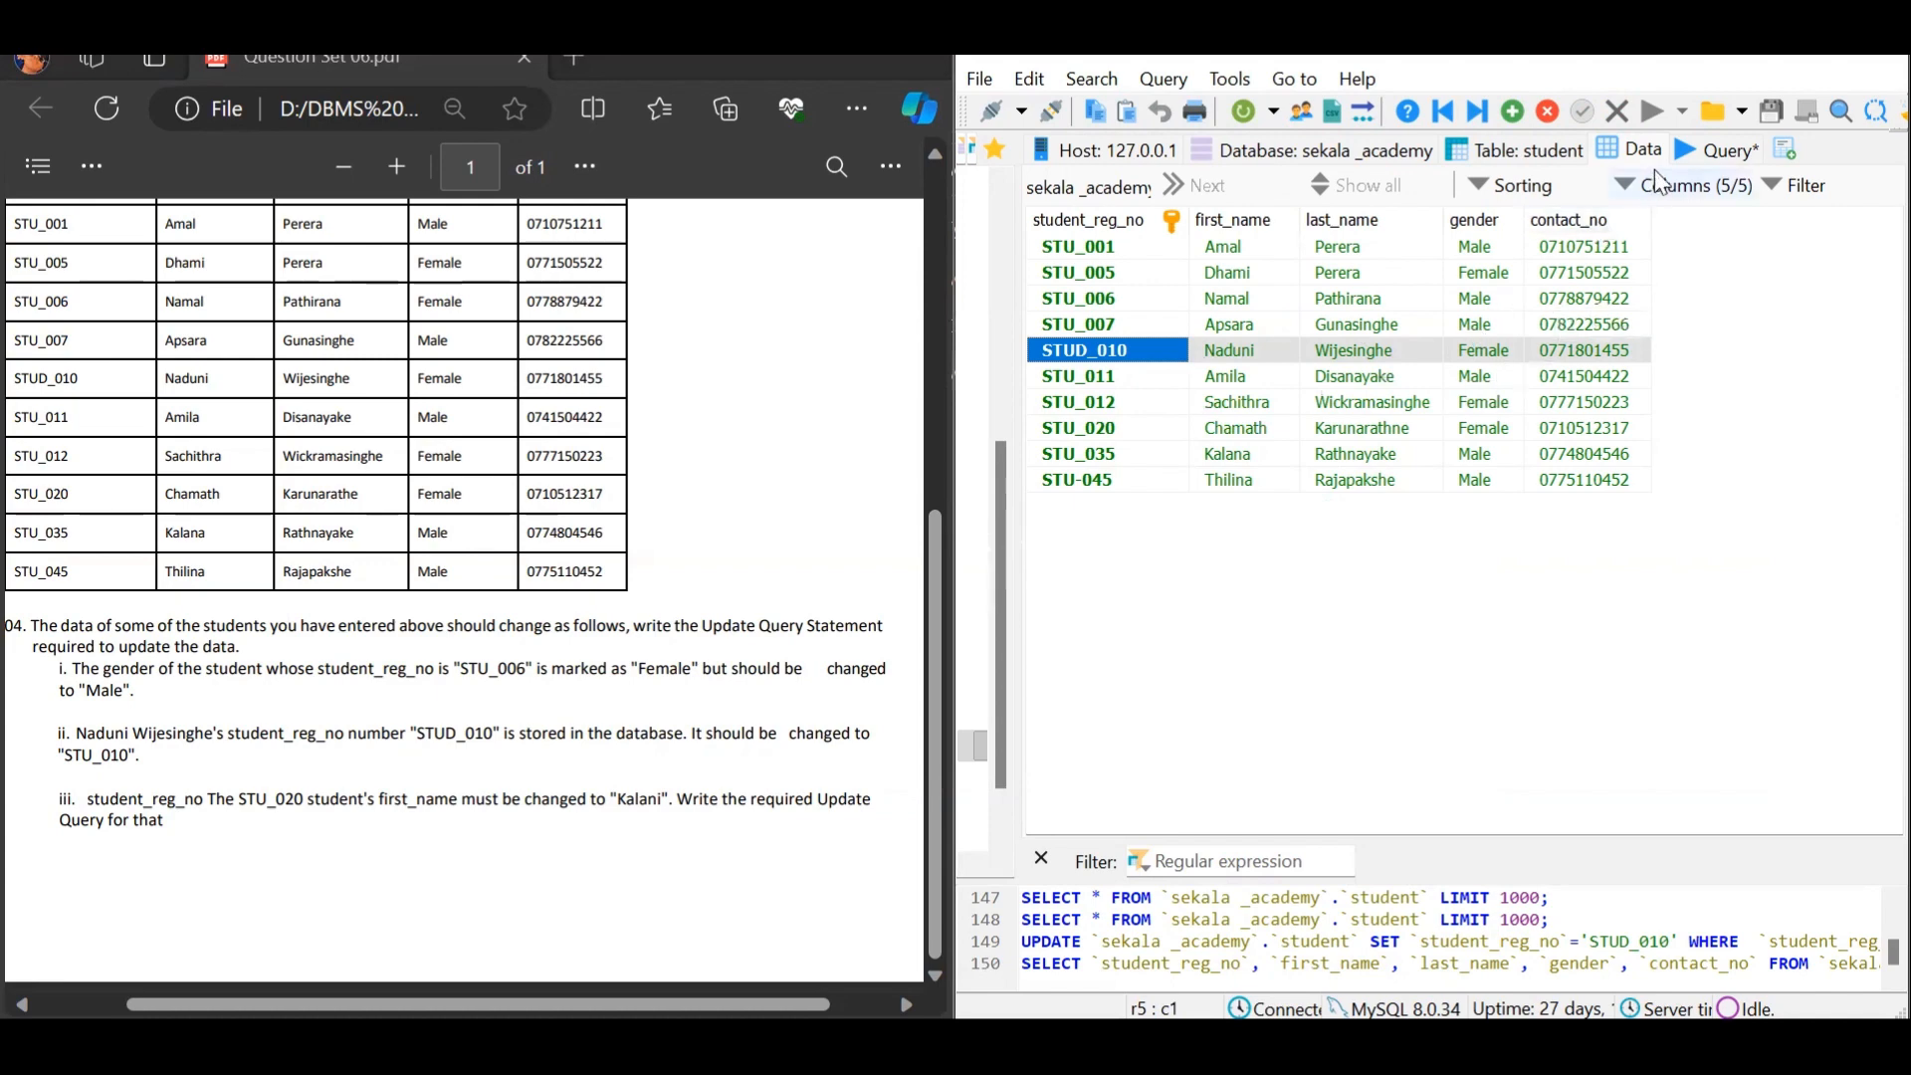
{"action": "left_click", "coordinate": [1716, 149]}
{"action": "key", "text": "Left"}
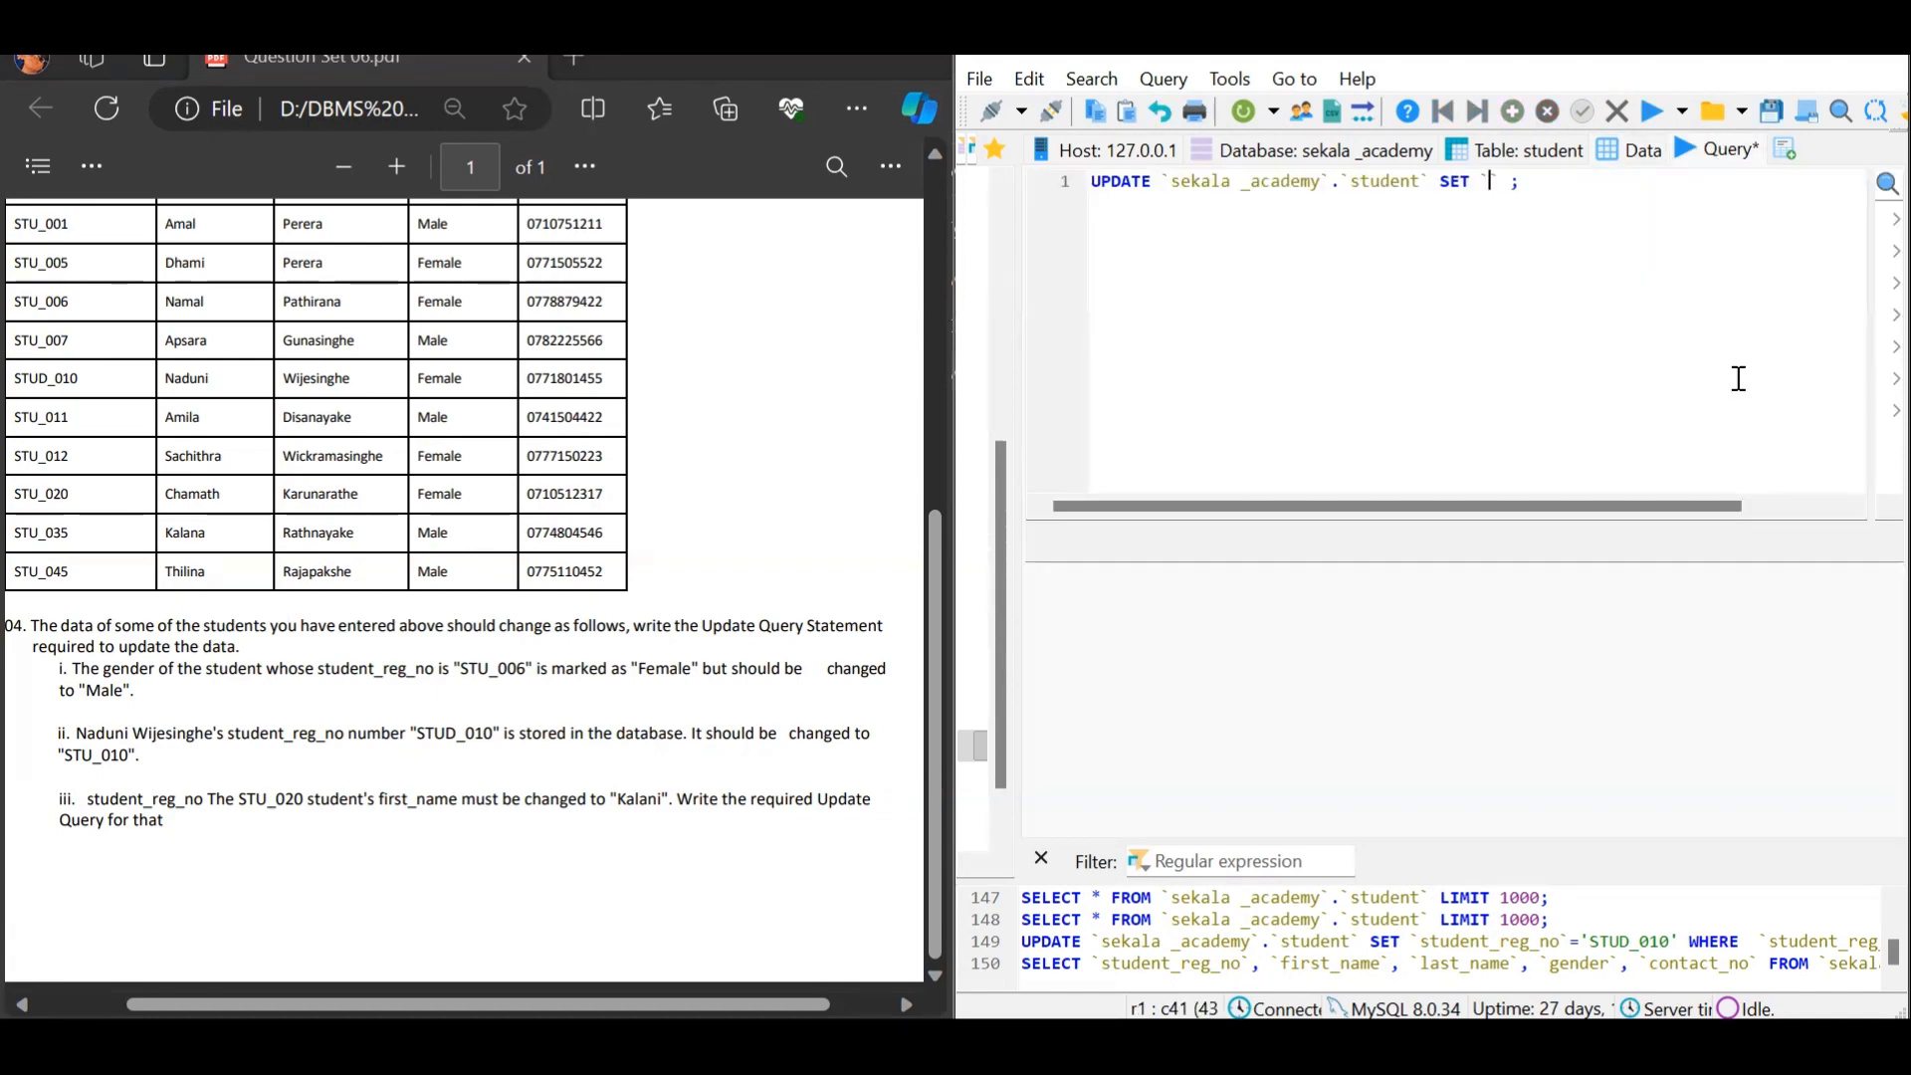
{"action": "type", "text": "student_reg_no`"}
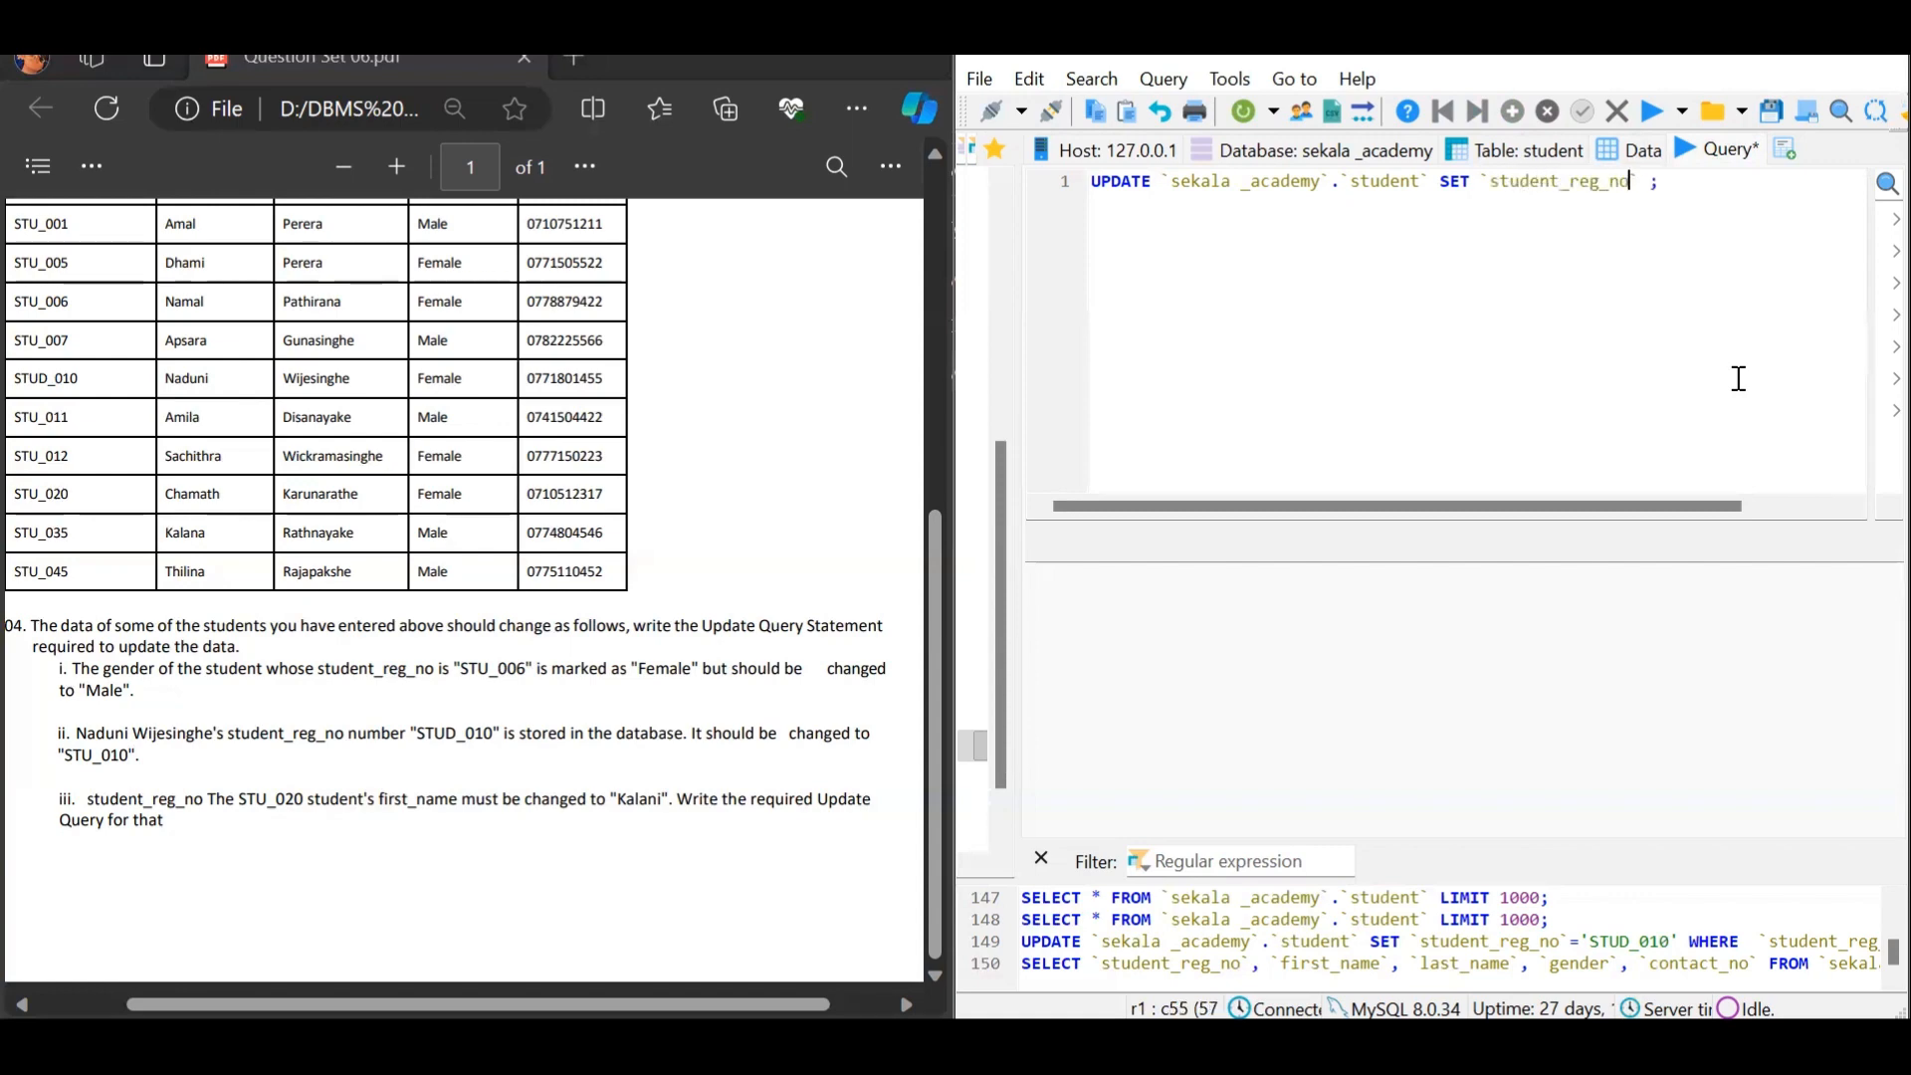
{"action": "type", "text": "=''"}
{"action": "key", "text": "Left"}
{"action": "type", "text": "STU"}
{"action": "type", "text": "_010"}
{"action": "key", "text": "Right"}
{"action": "type", "text": "WHERE "}
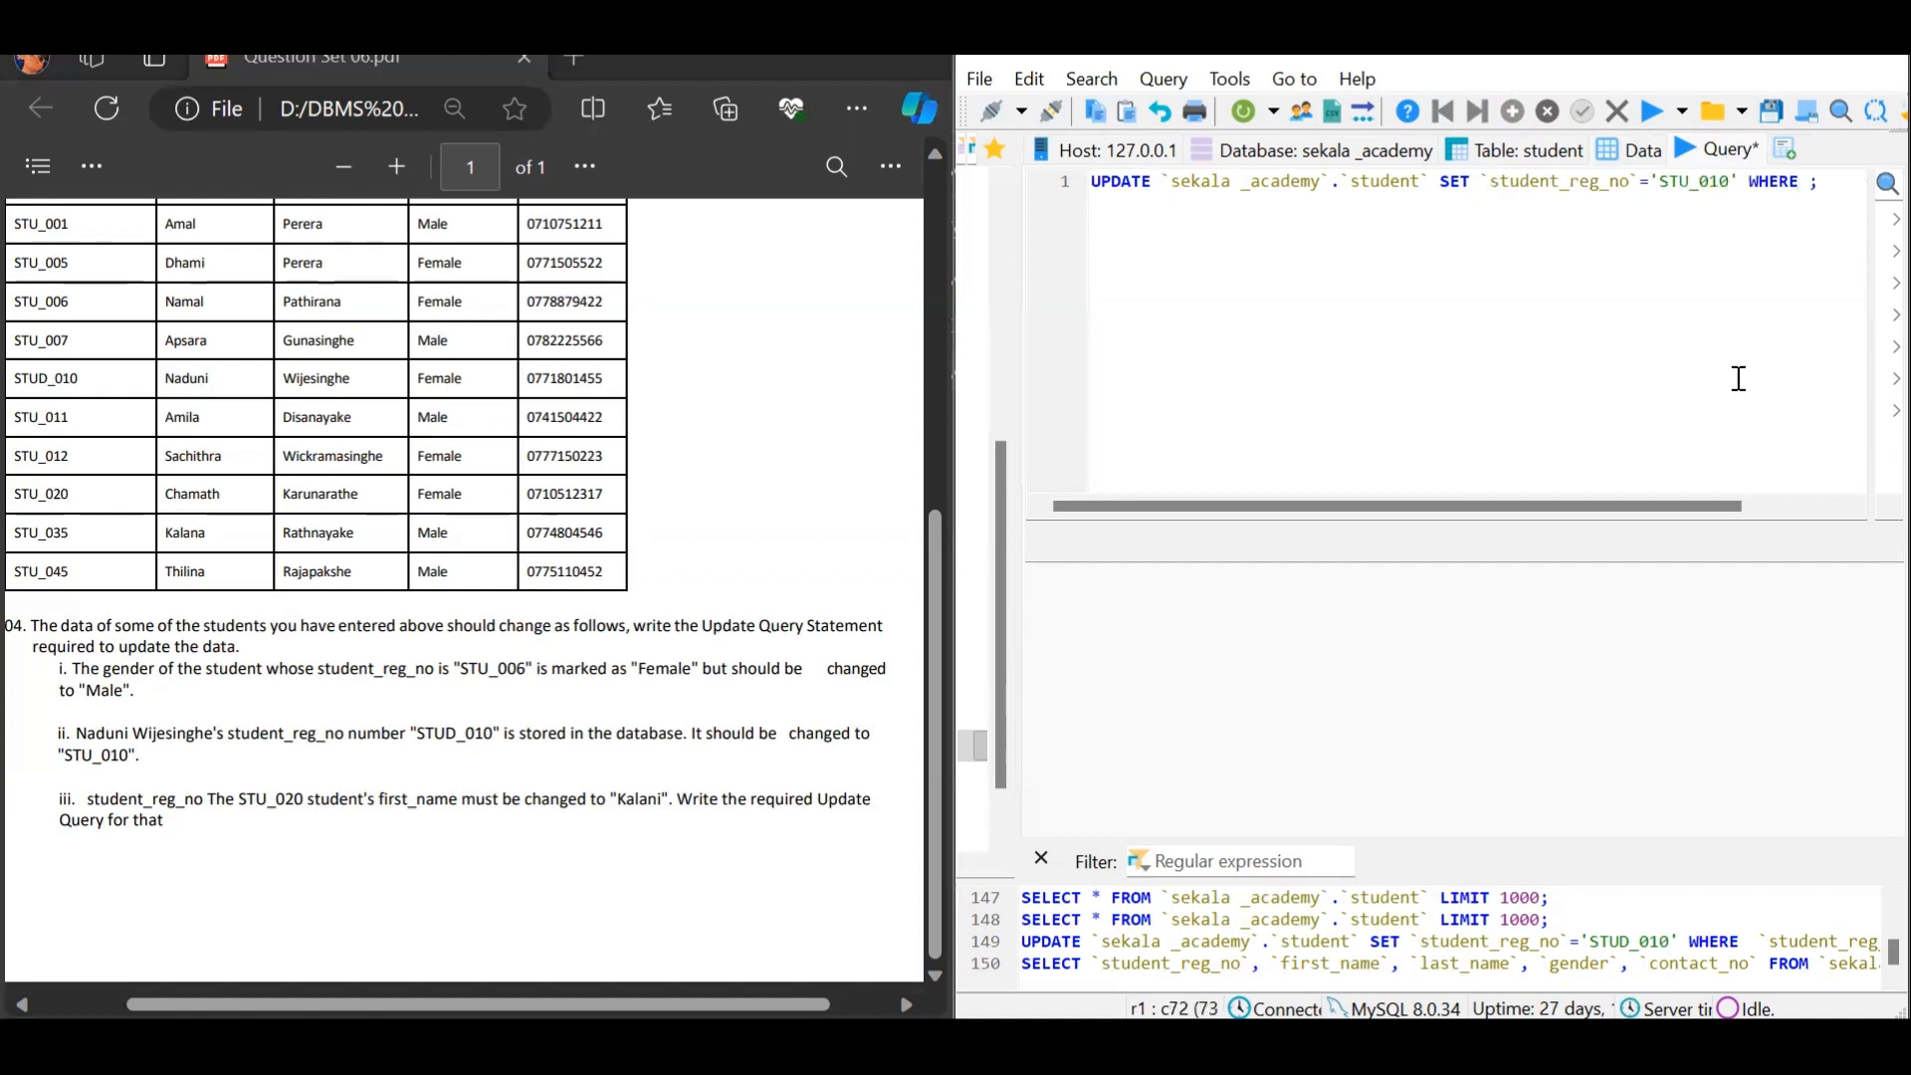
{"action": "type", "text": "`"}
{"action": "type", "text": "first_name`='' "}
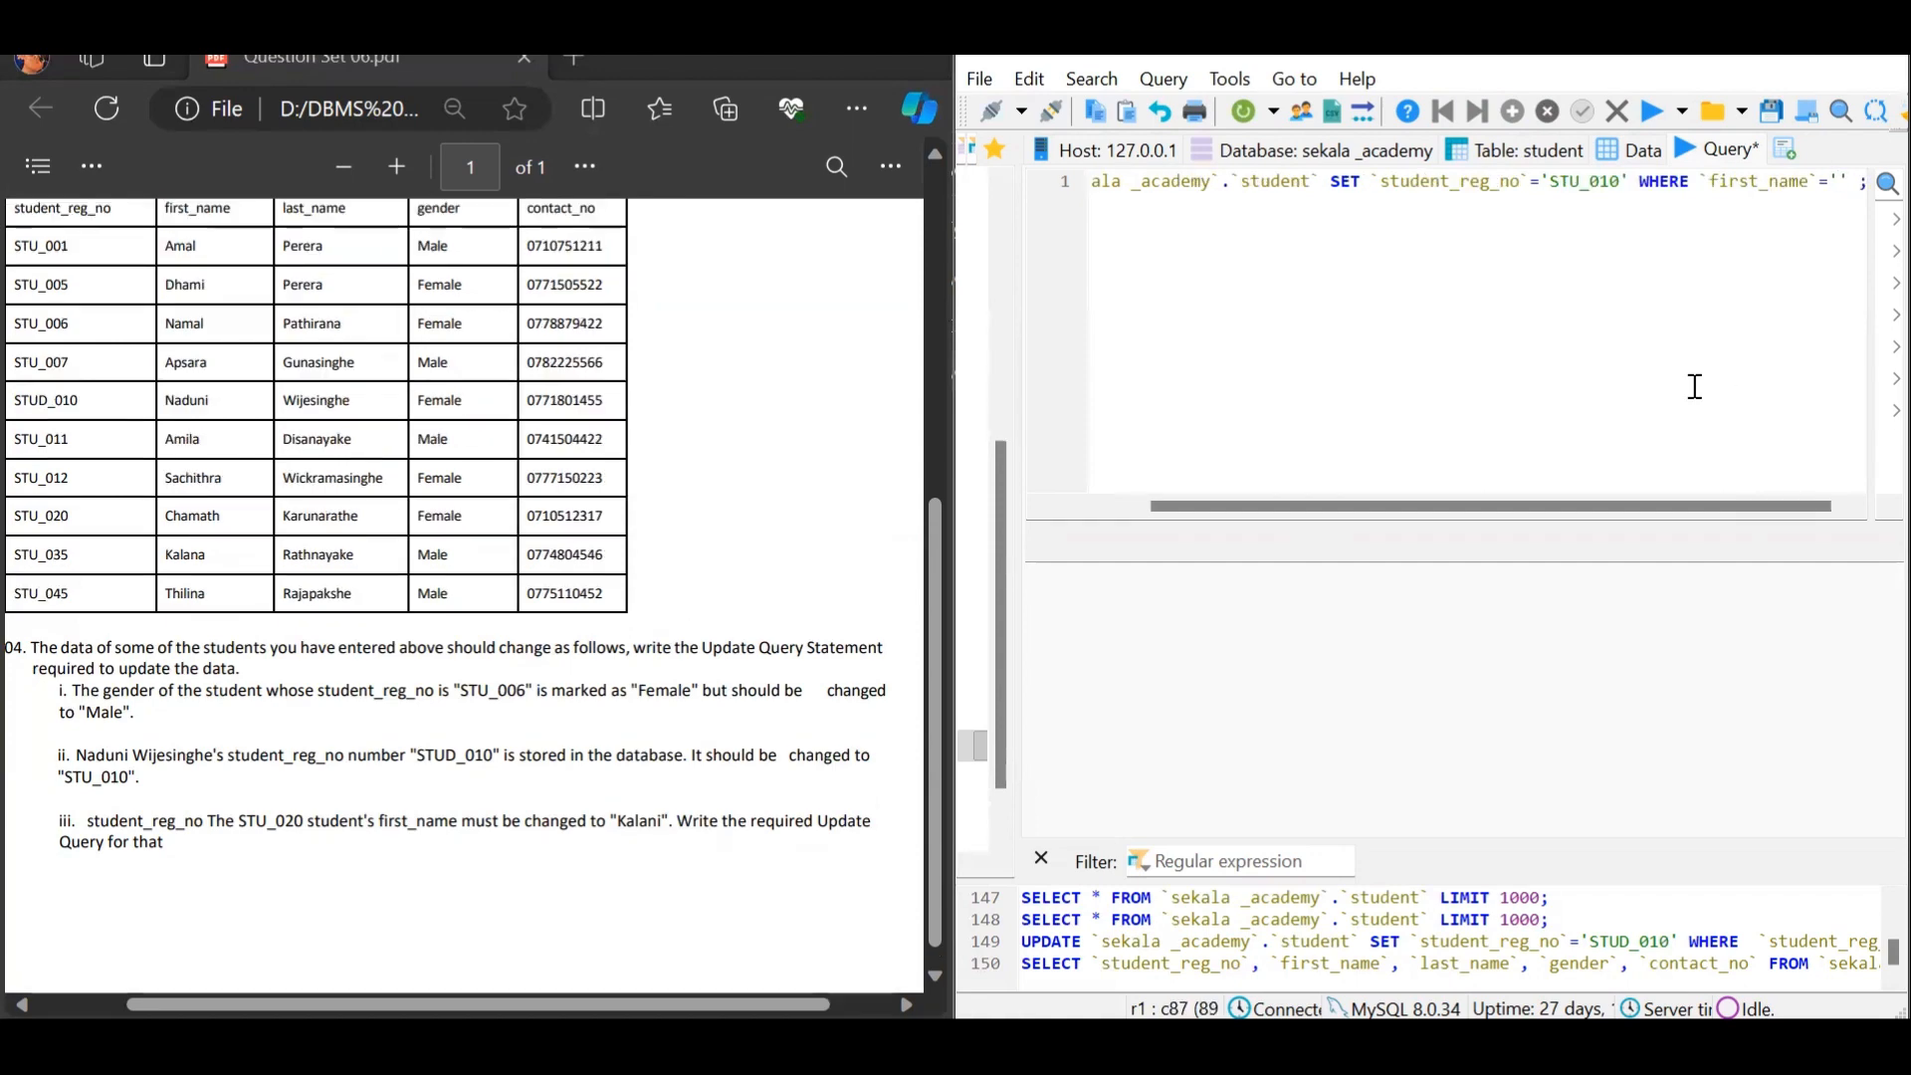
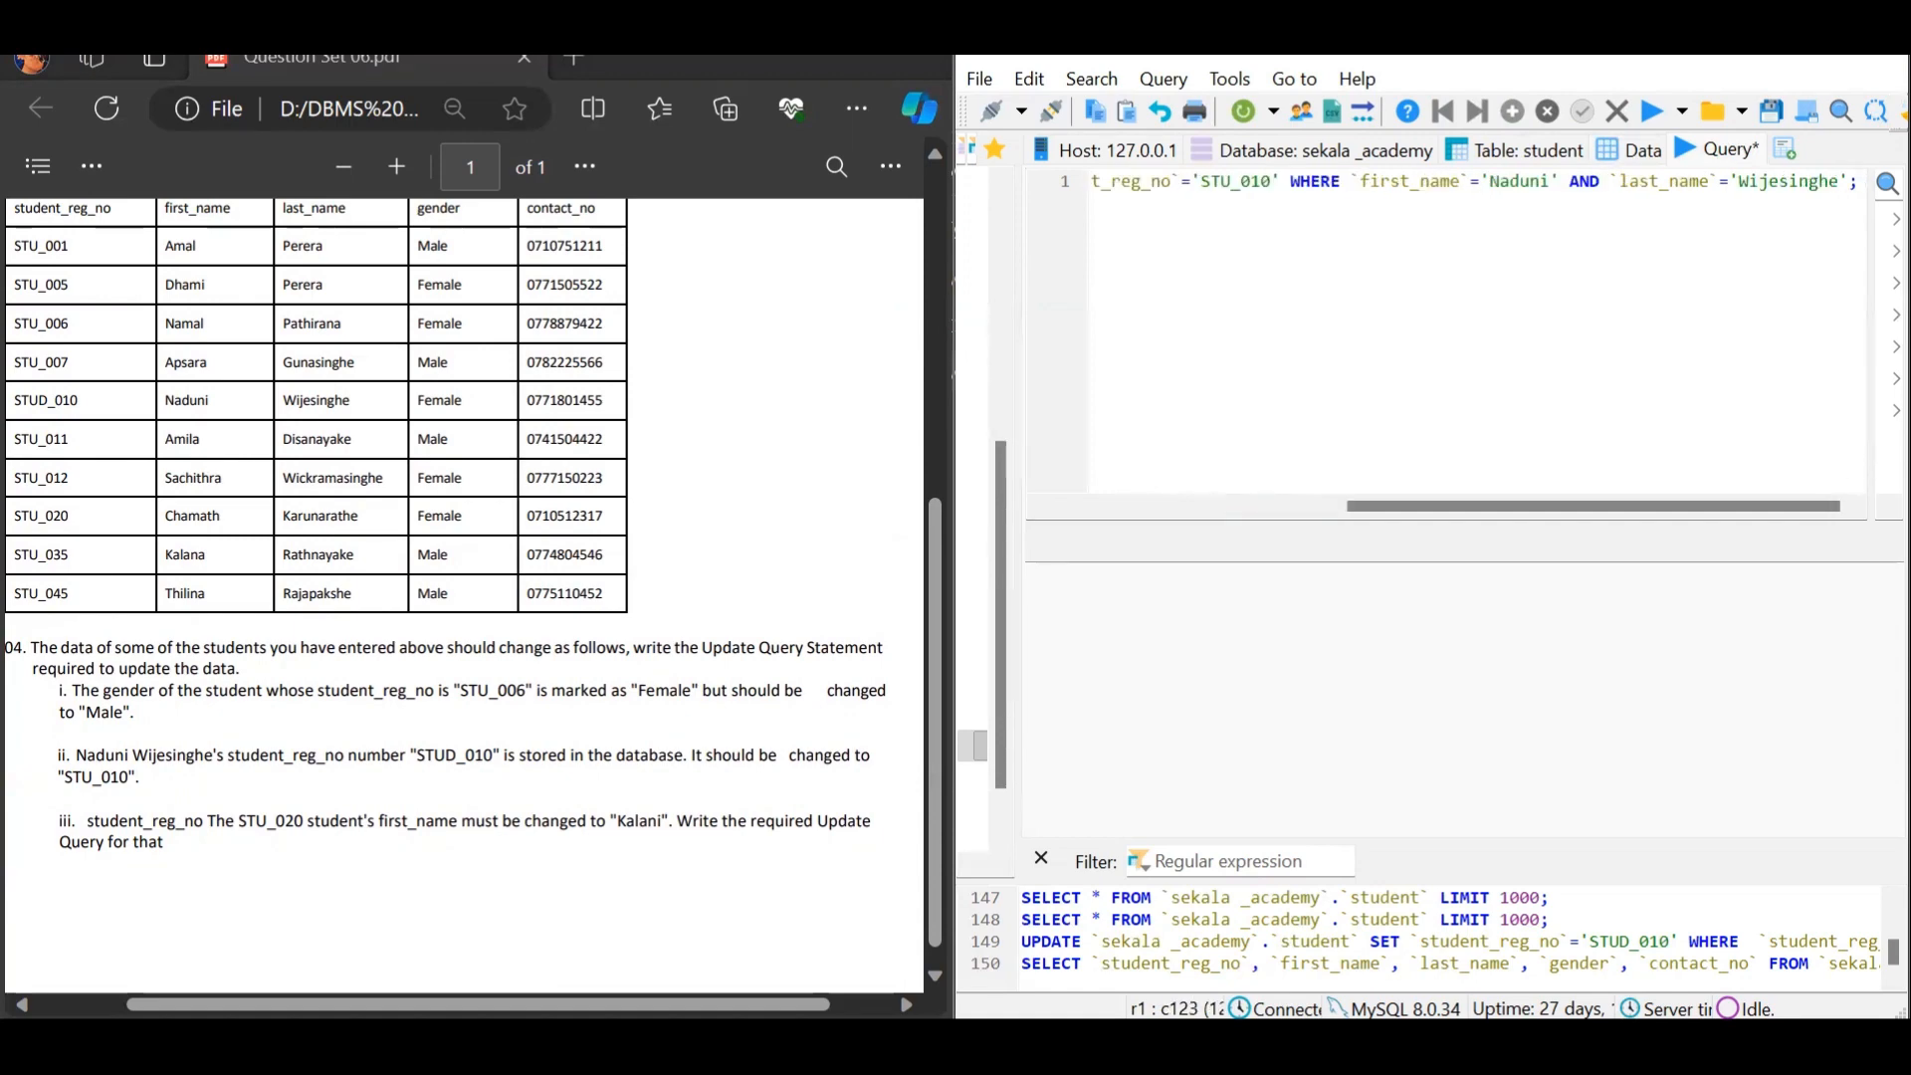
{"action": "left_click_drag", "start_coordinate": [1823, 508], "coordinate": [1507, 513]}
{"action": "left_click", "coordinate": [1644, 113]}
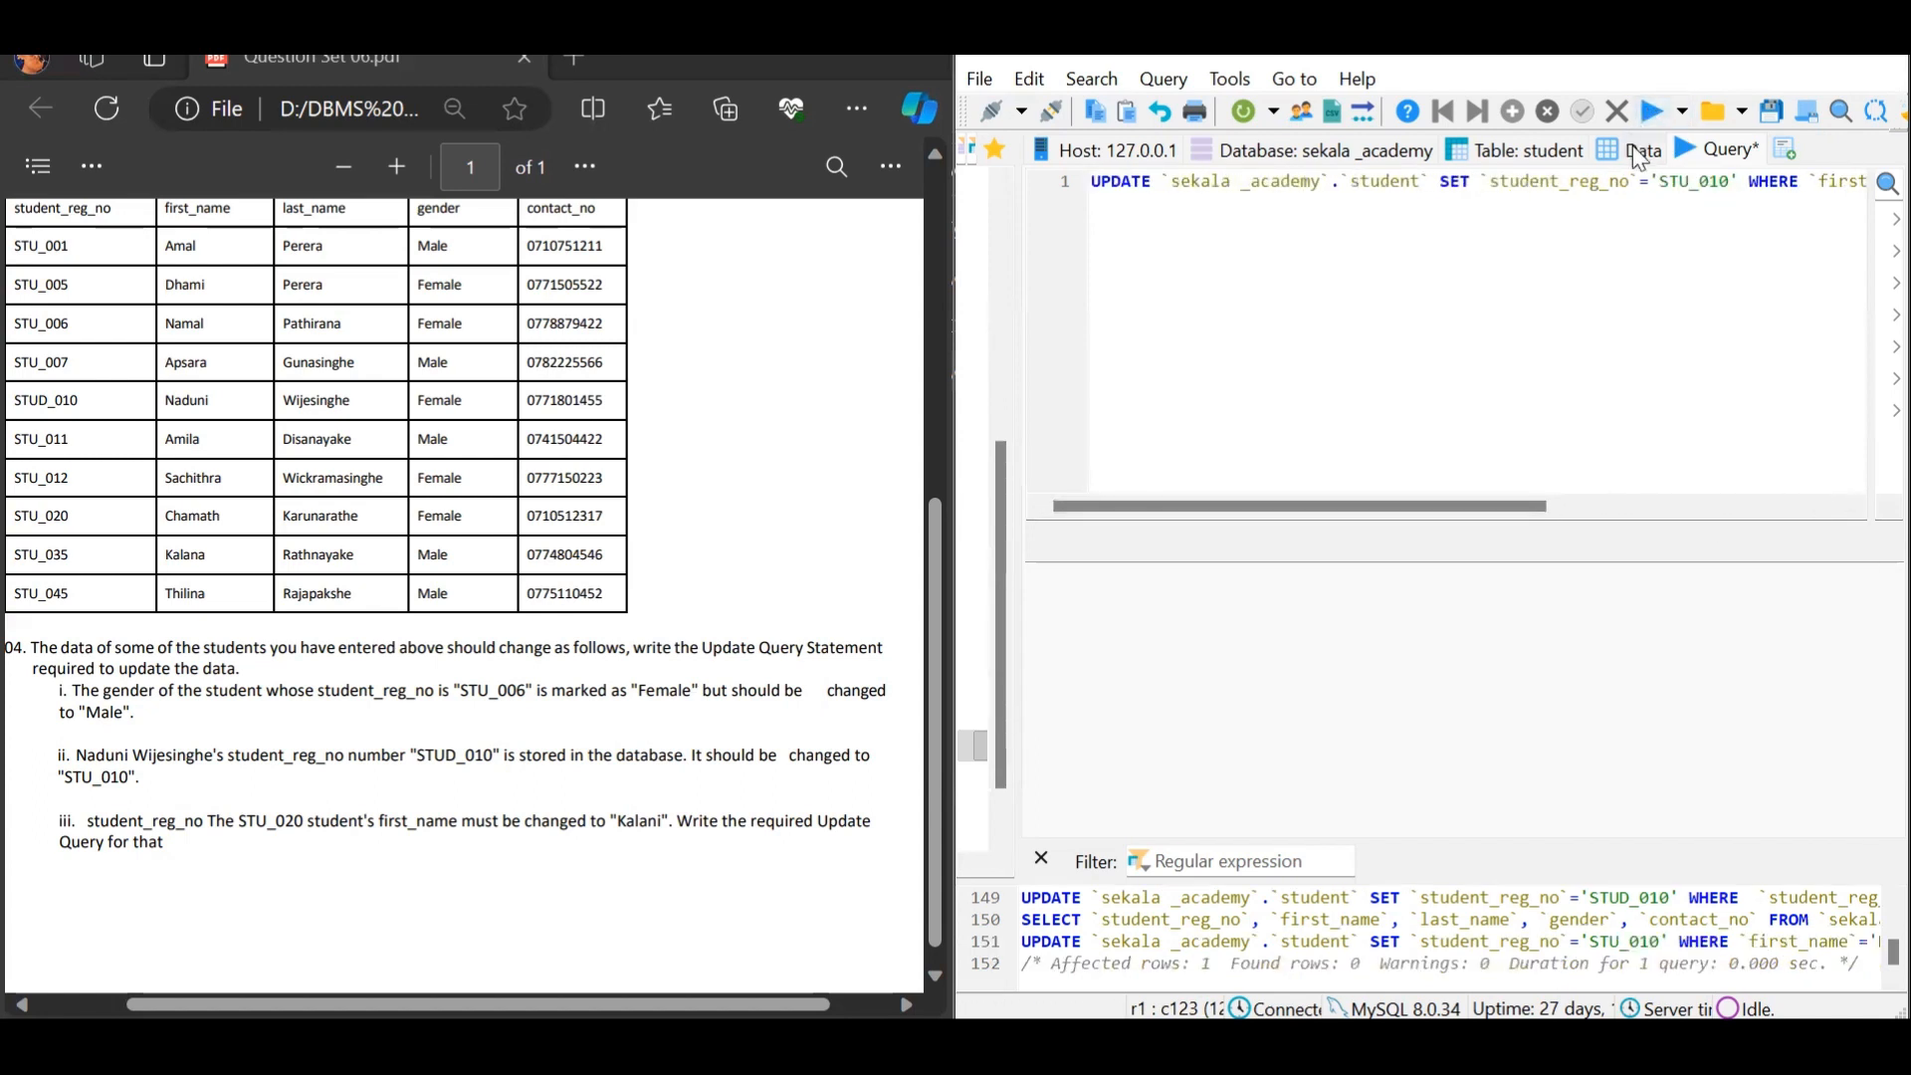
{"action": "left_click", "coordinate": [1632, 147]}
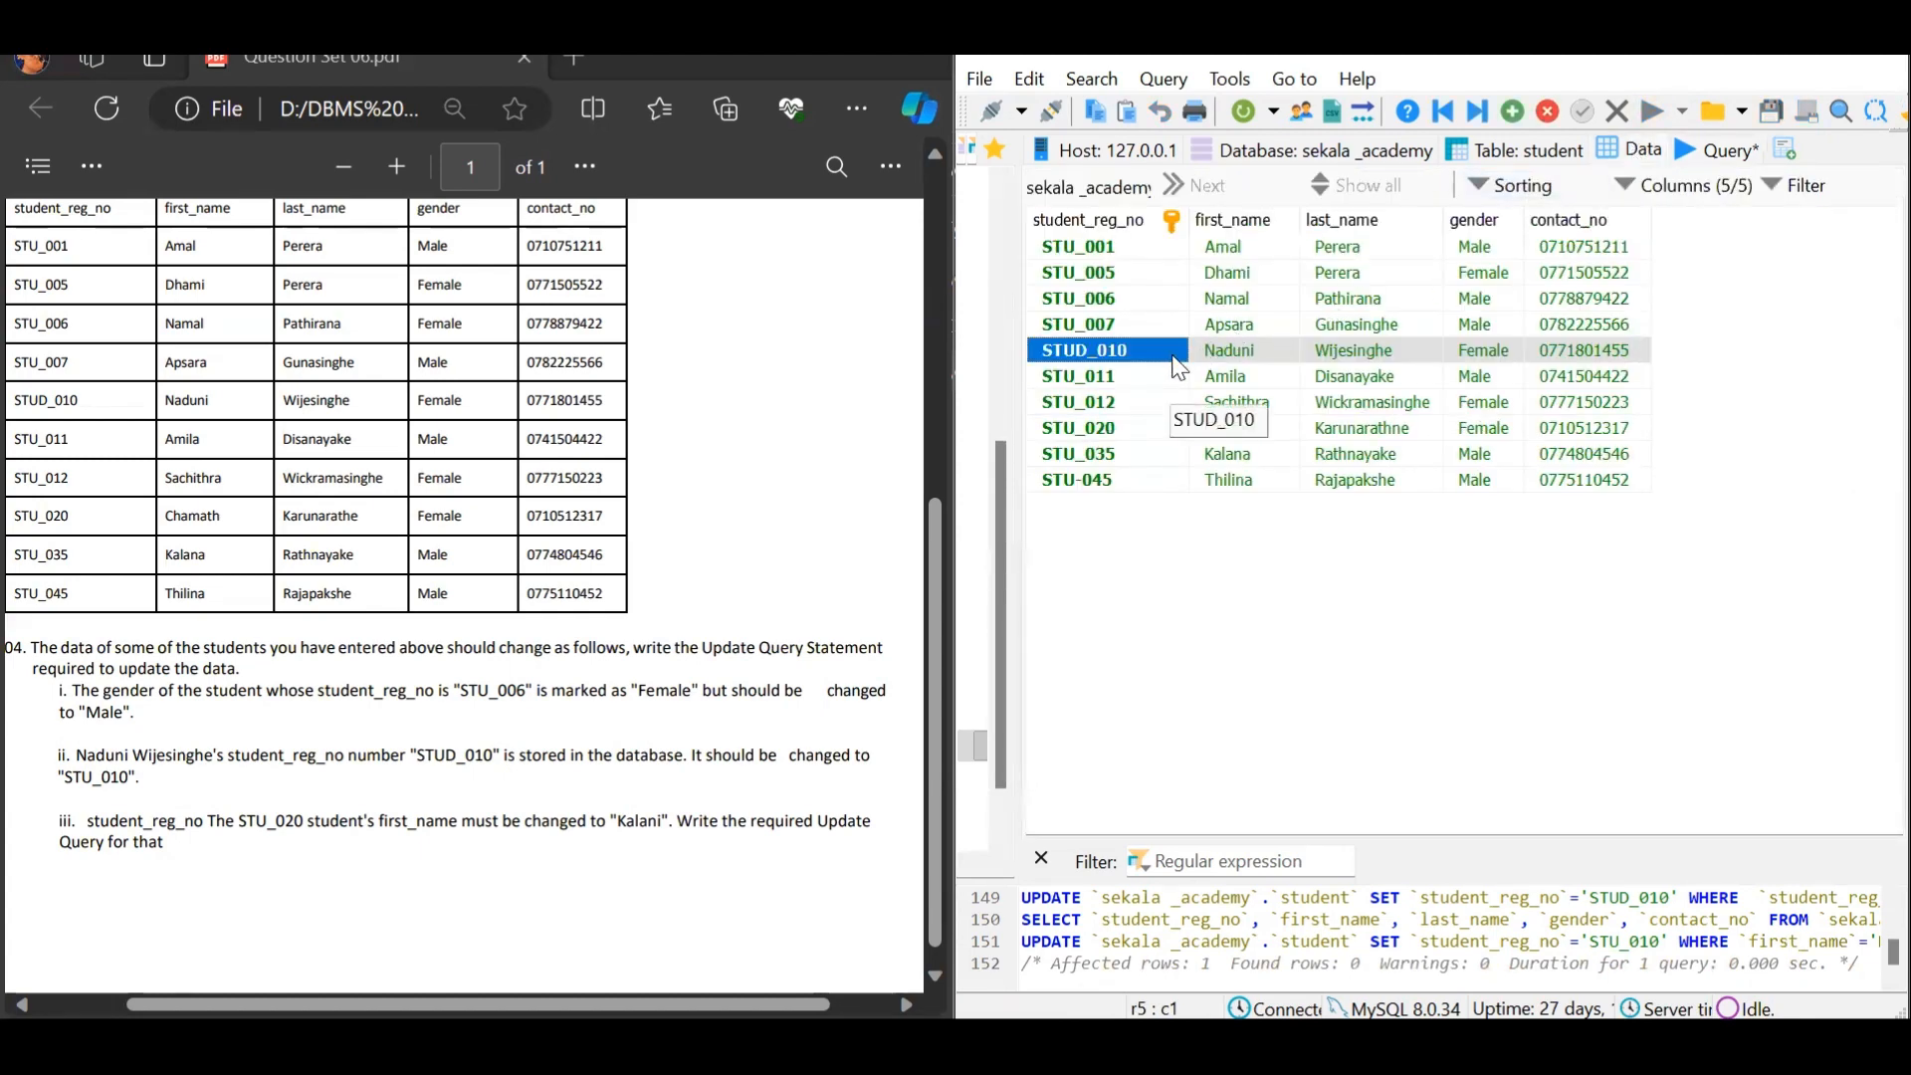
Refresh the grid, then run UPDATE setting the corrected first_name WHERE student_reg_no='STU_020'
{"action": "left_click", "coordinate": [1245, 115]}
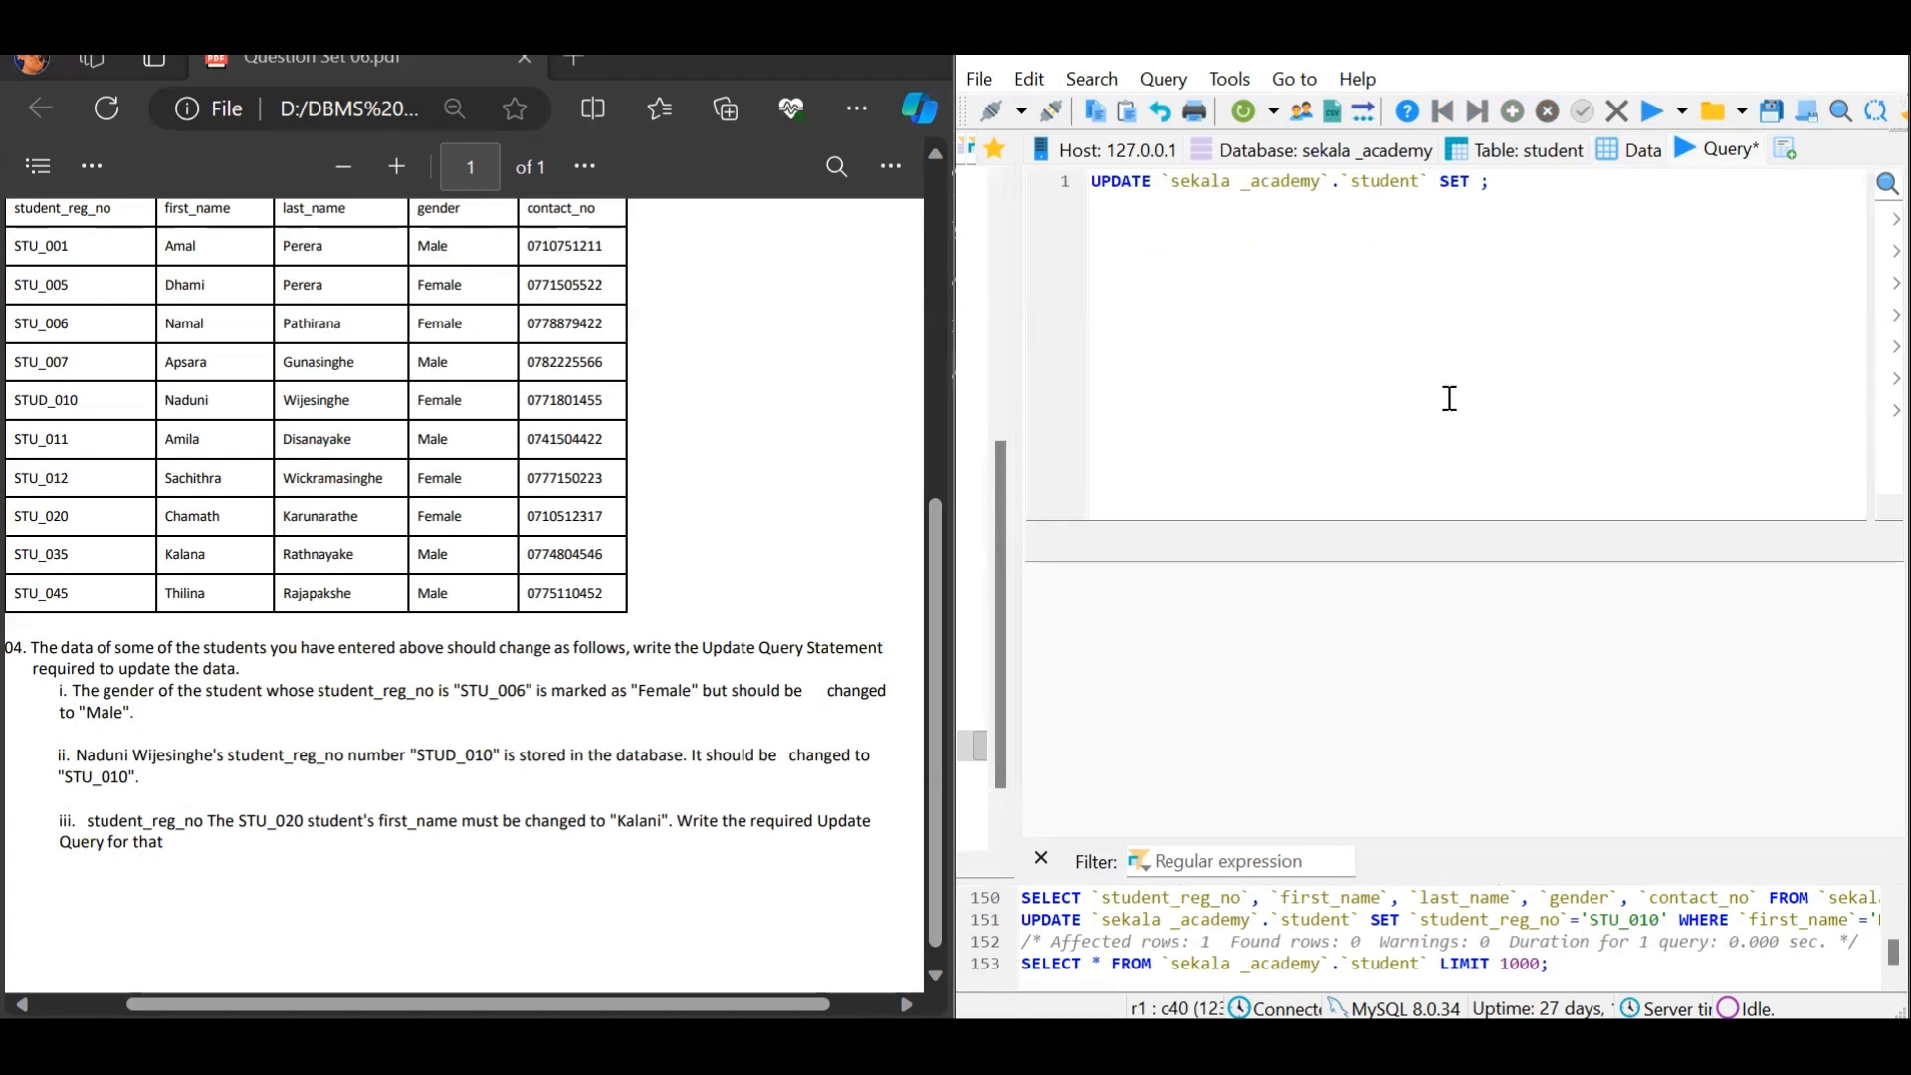
{"action": "type", "text": "`first_name`='Kalani' "}
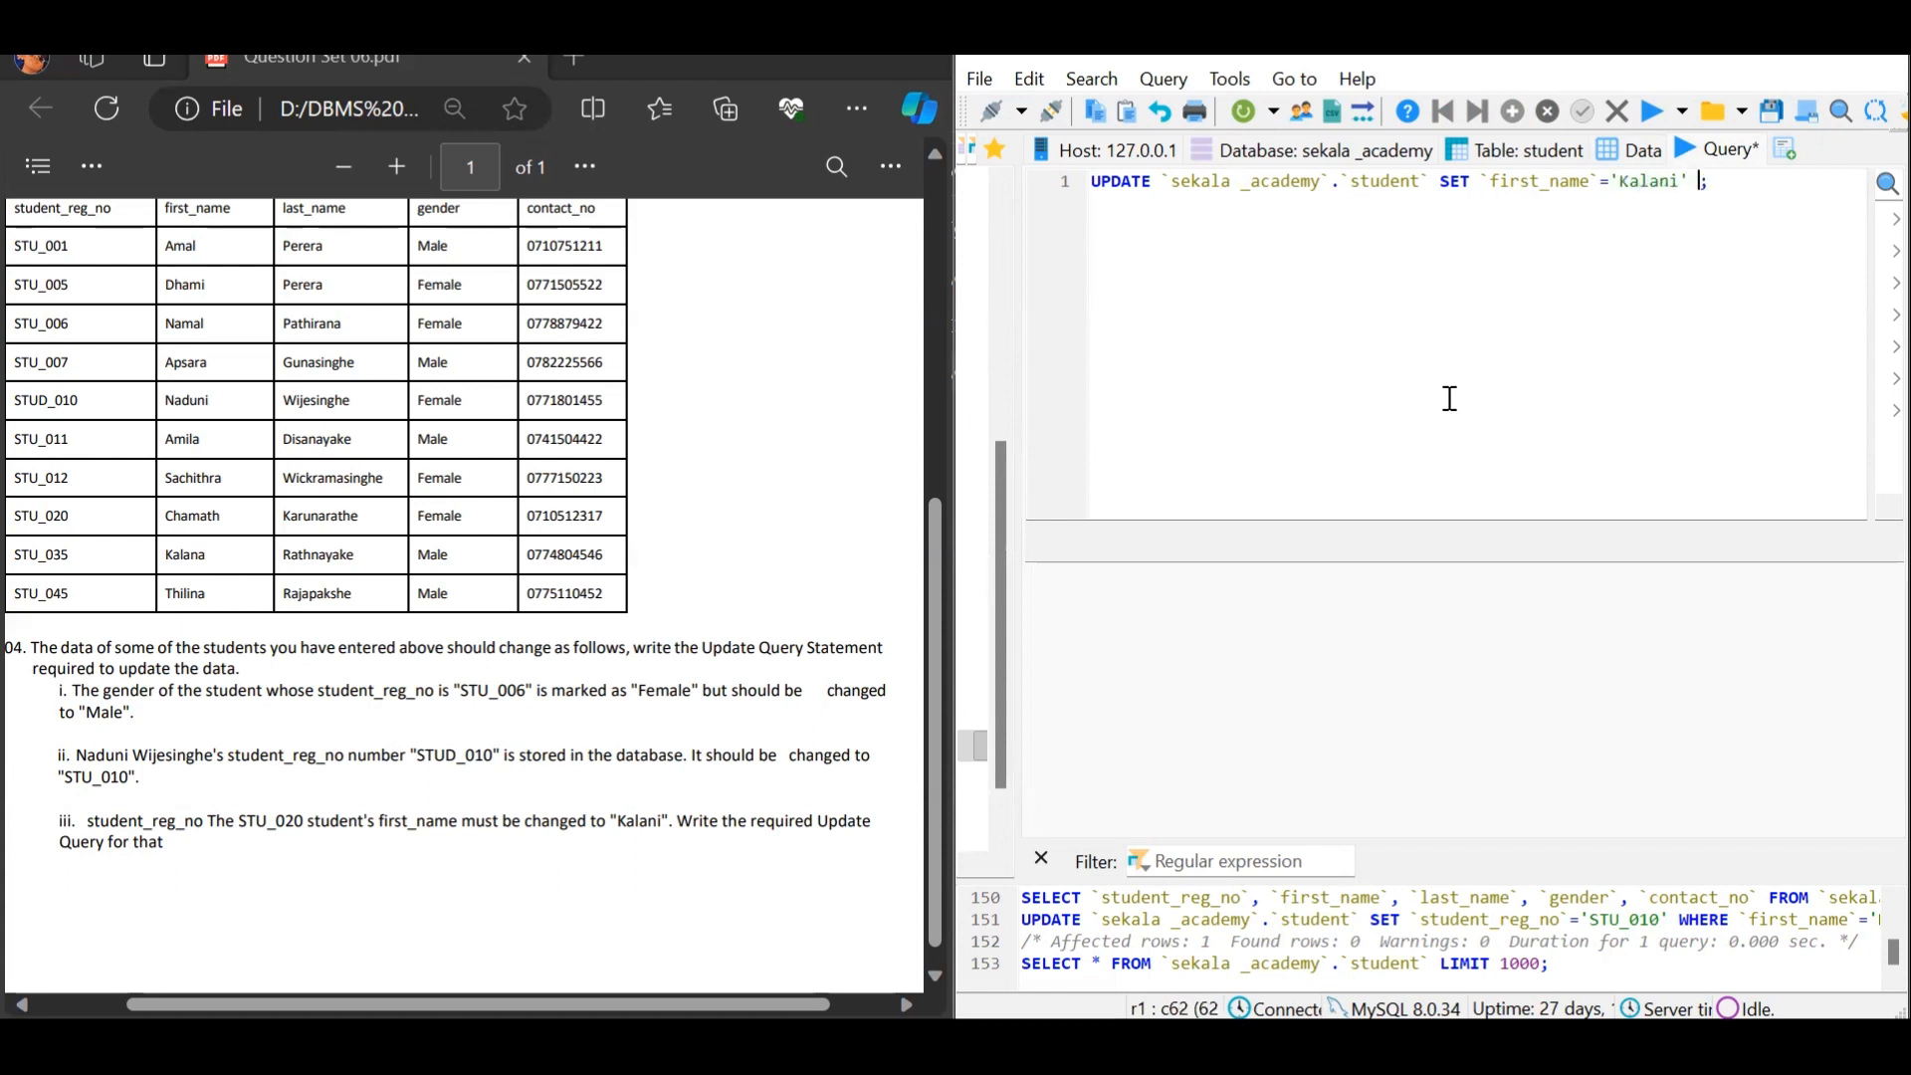
{"action": "type", "text": "WHERE ``"}
{"action": "key", "text": "Left"}
{"action": "type", "text": "s"}
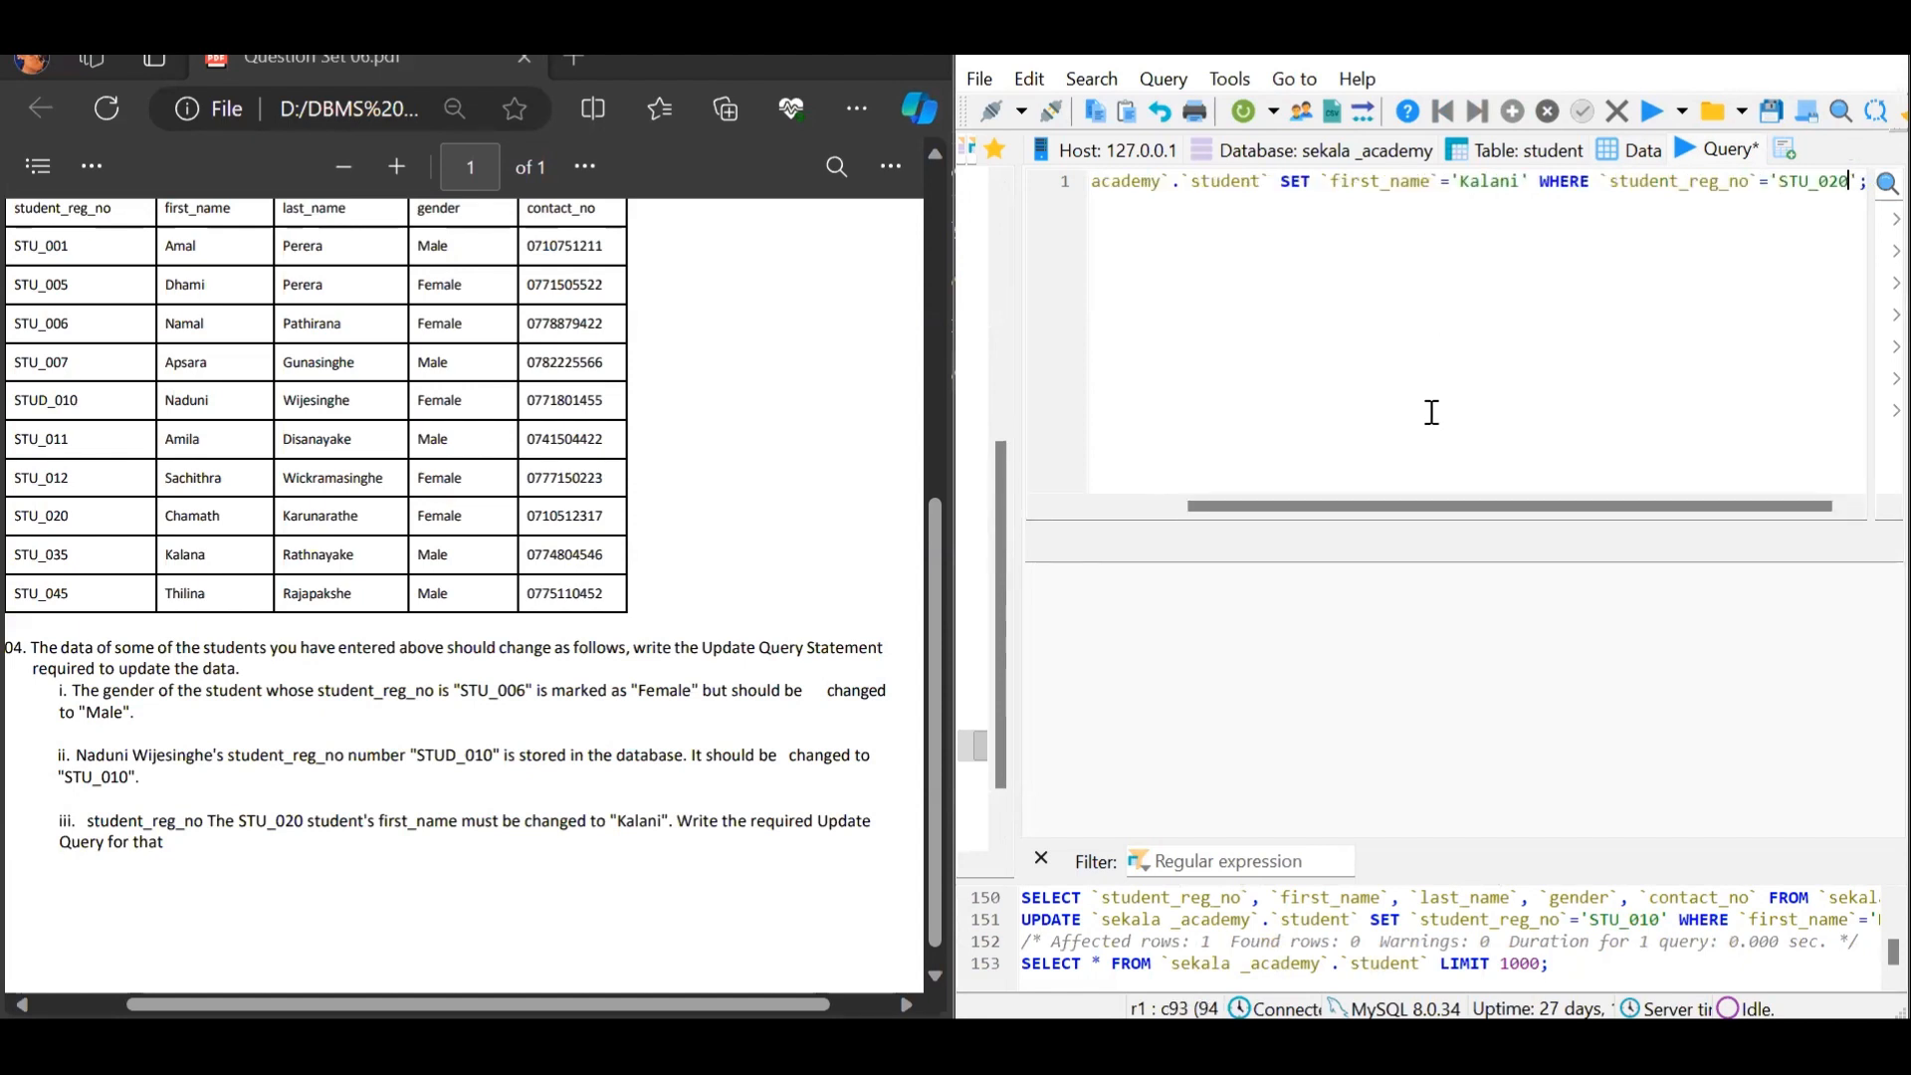
{"action": "left_click_drag", "start_coordinate": [1461, 506], "coordinate": [1342, 510]}
{"action": "left_click", "coordinate": [1657, 120]}
{"action": "left_click", "coordinate": [1632, 149]}
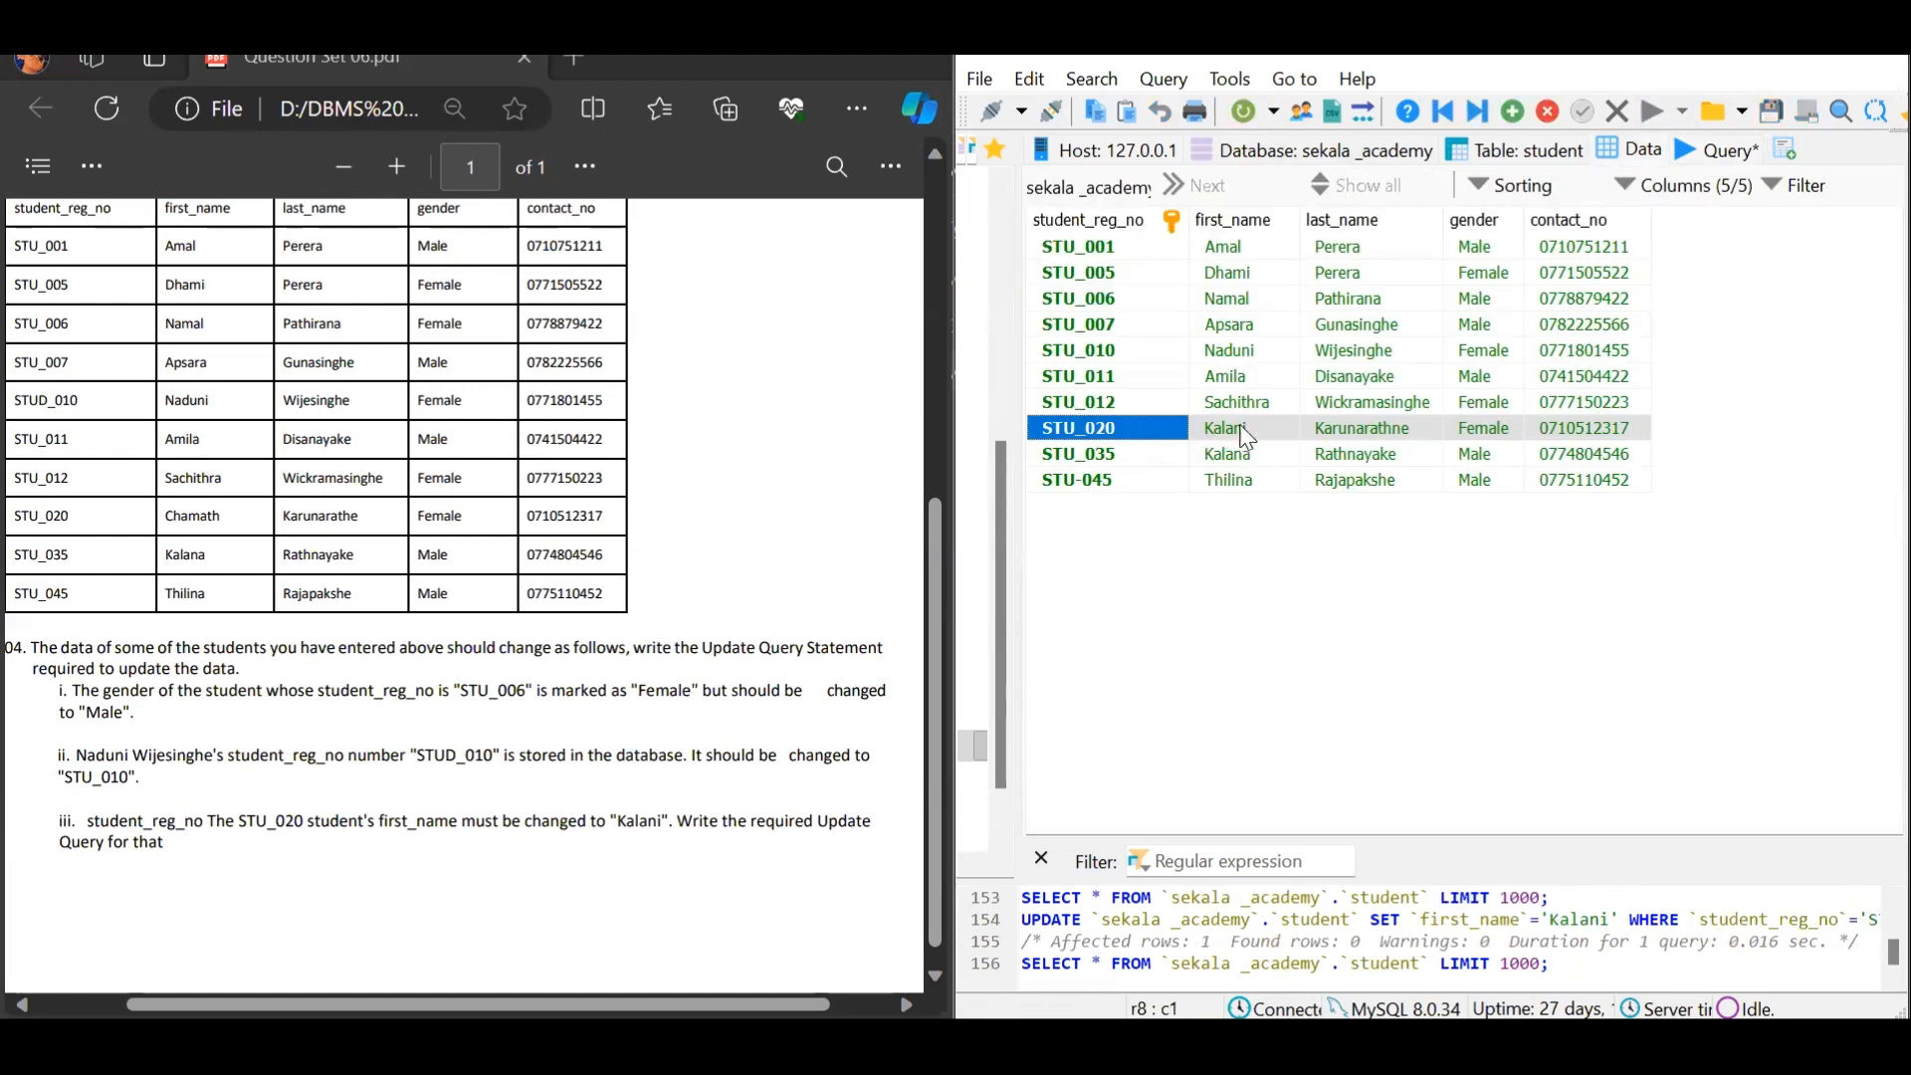
Scroll through the question PDF and bring up the sekala_academy overview showing student's 10 rows
{"action": "scroll", "coordinate": [935, 841], "scroll_direction": "down", "scroll_amount": 1}
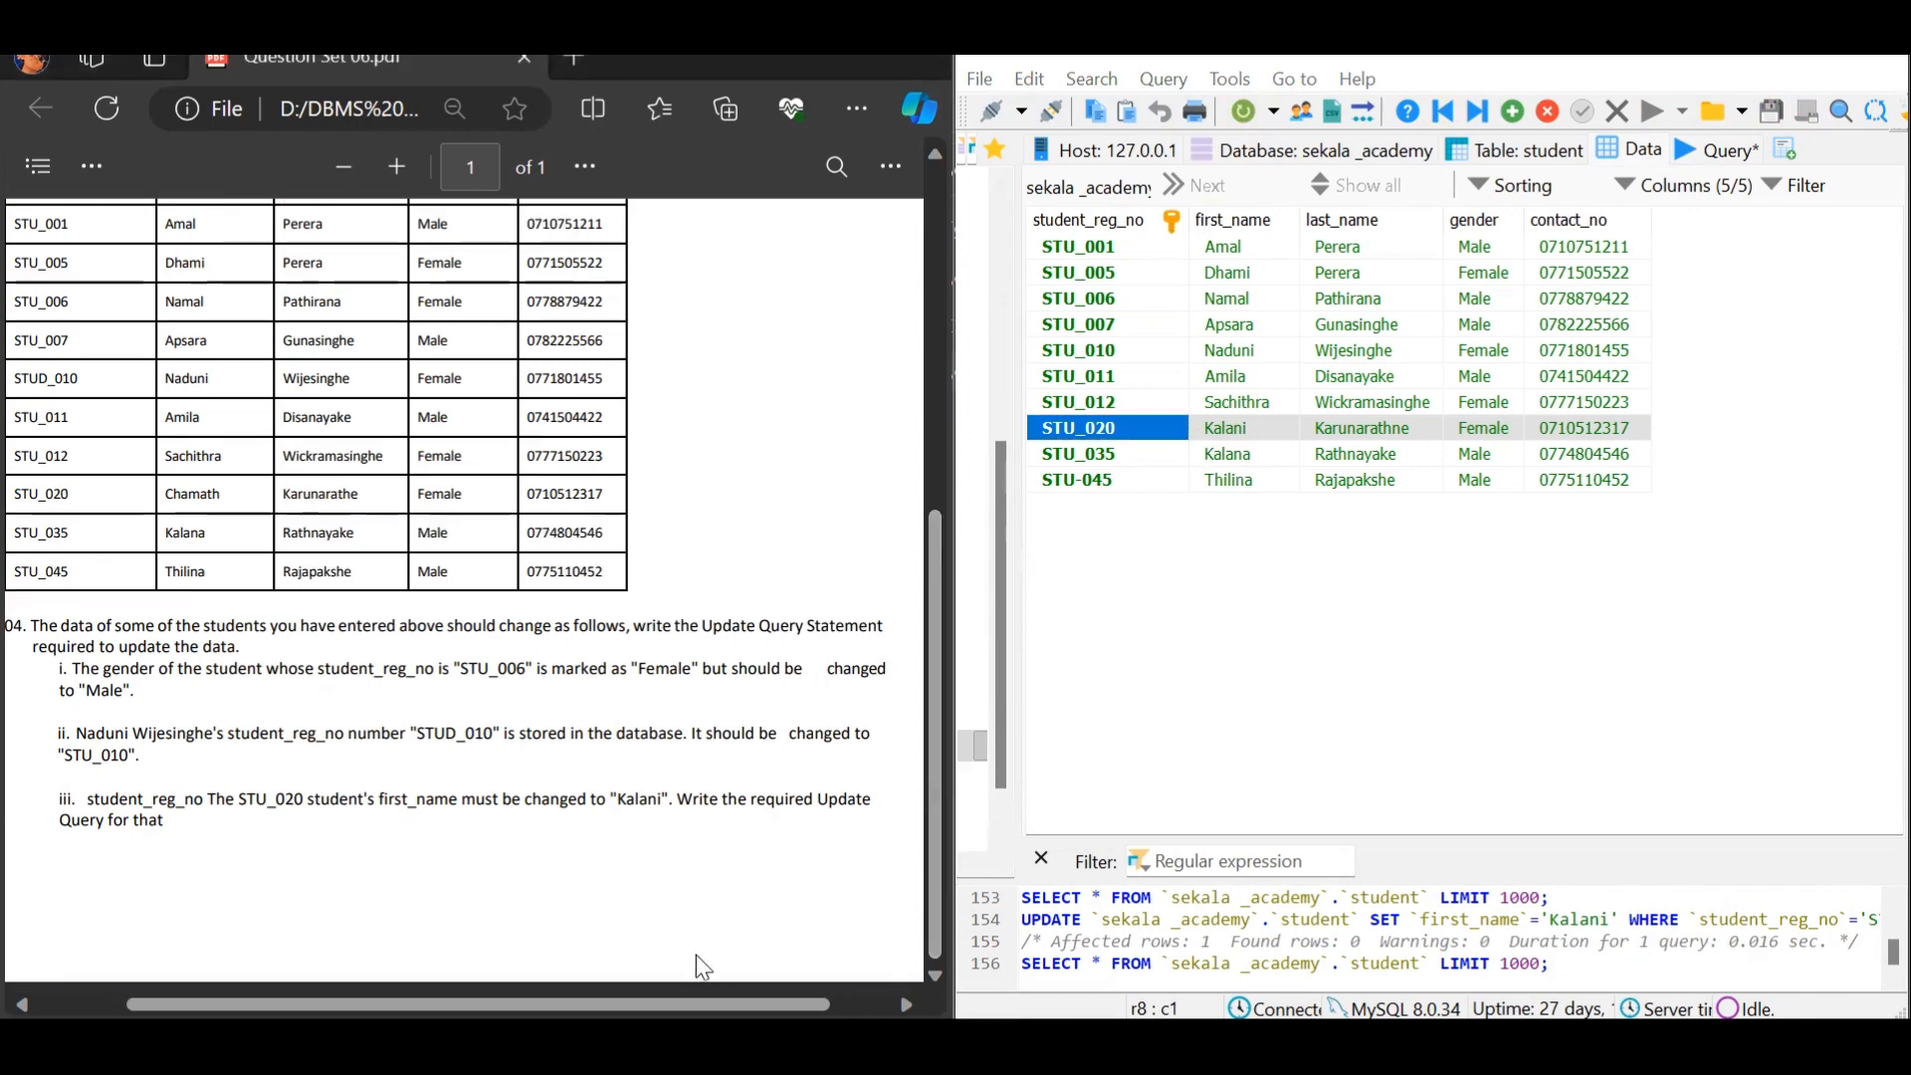
{"action": "left_click_drag", "start_coordinate": [697, 1005], "coordinate": [683, 1005]}
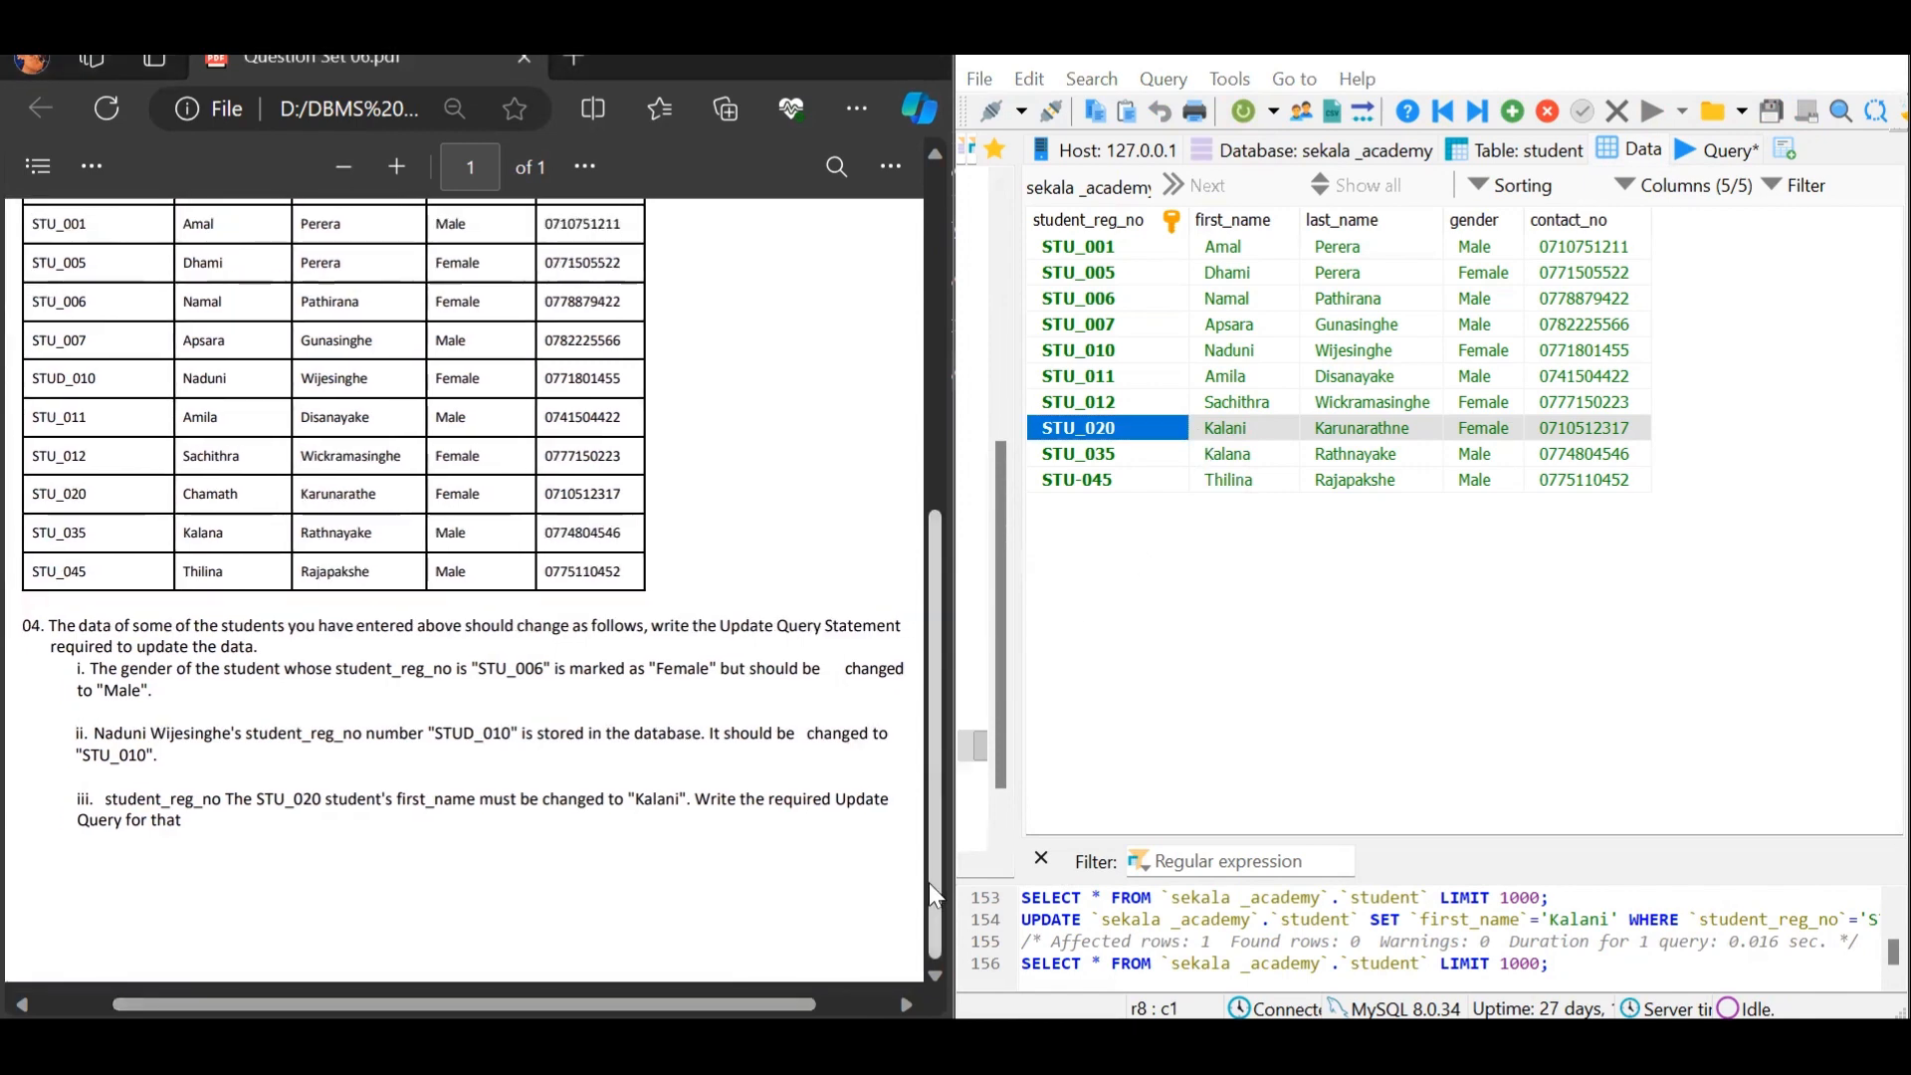
{"action": "scroll", "coordinate": [928, 882], "scroll_direction": "up", "scroll_amount": 8}
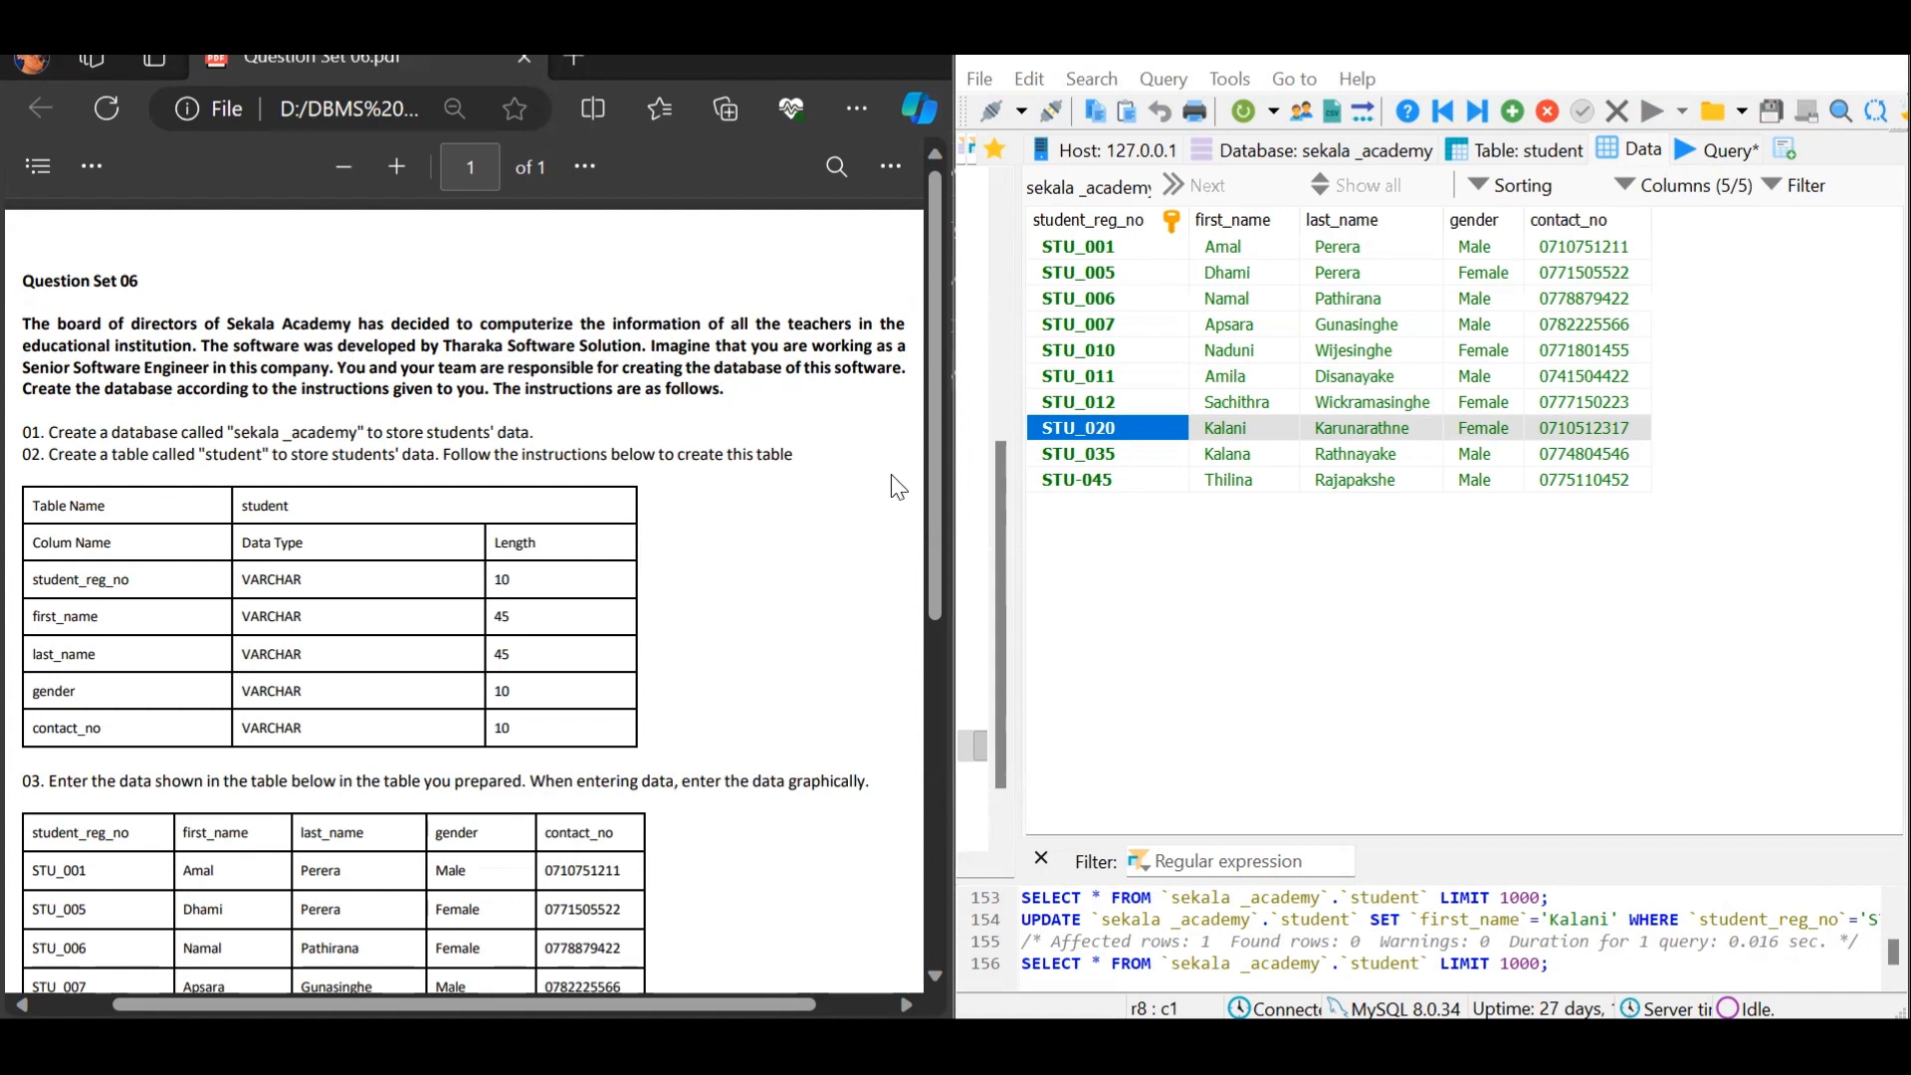
{"action": "left_click_drag", "start_coordinate": [930, 490], "coordinate": [970, 724]}
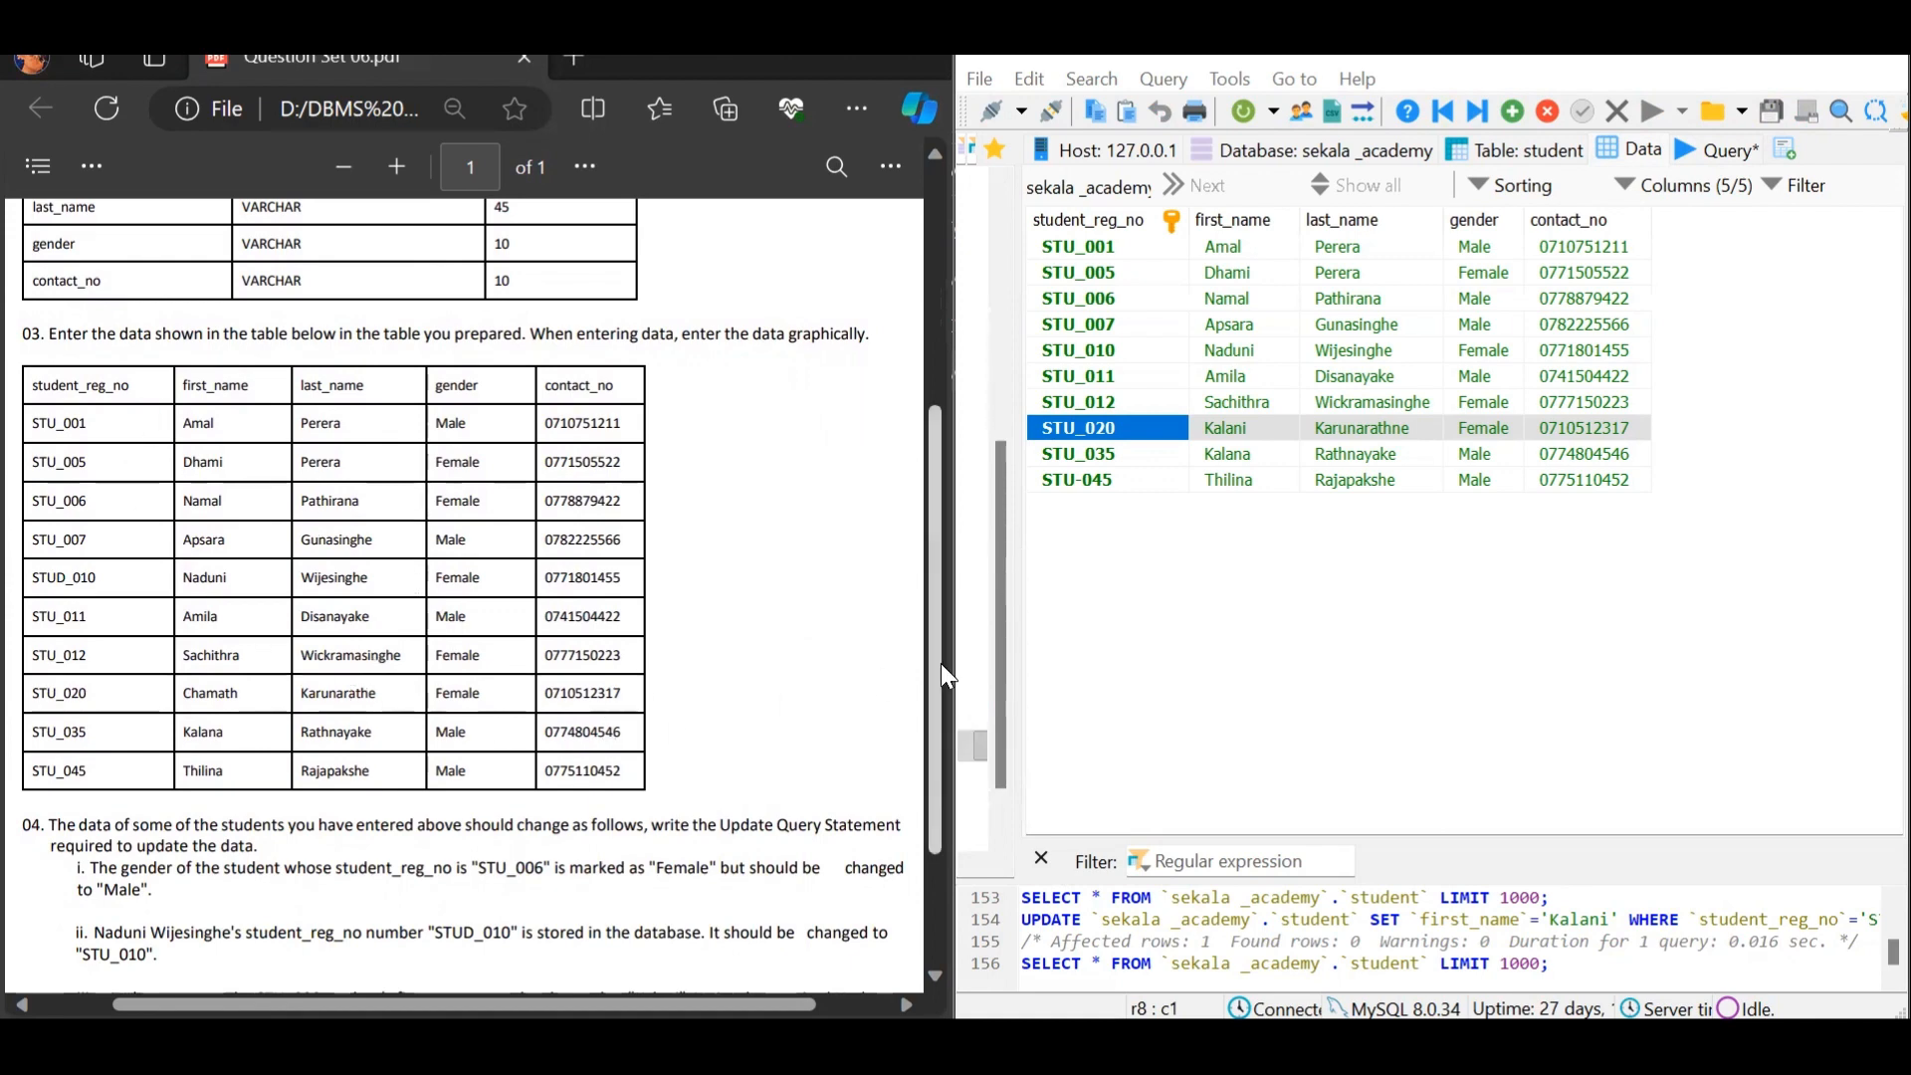
{"action": "left_click_drag", "start_coordinate": [934, 691], "coordinate": [935, 814]}
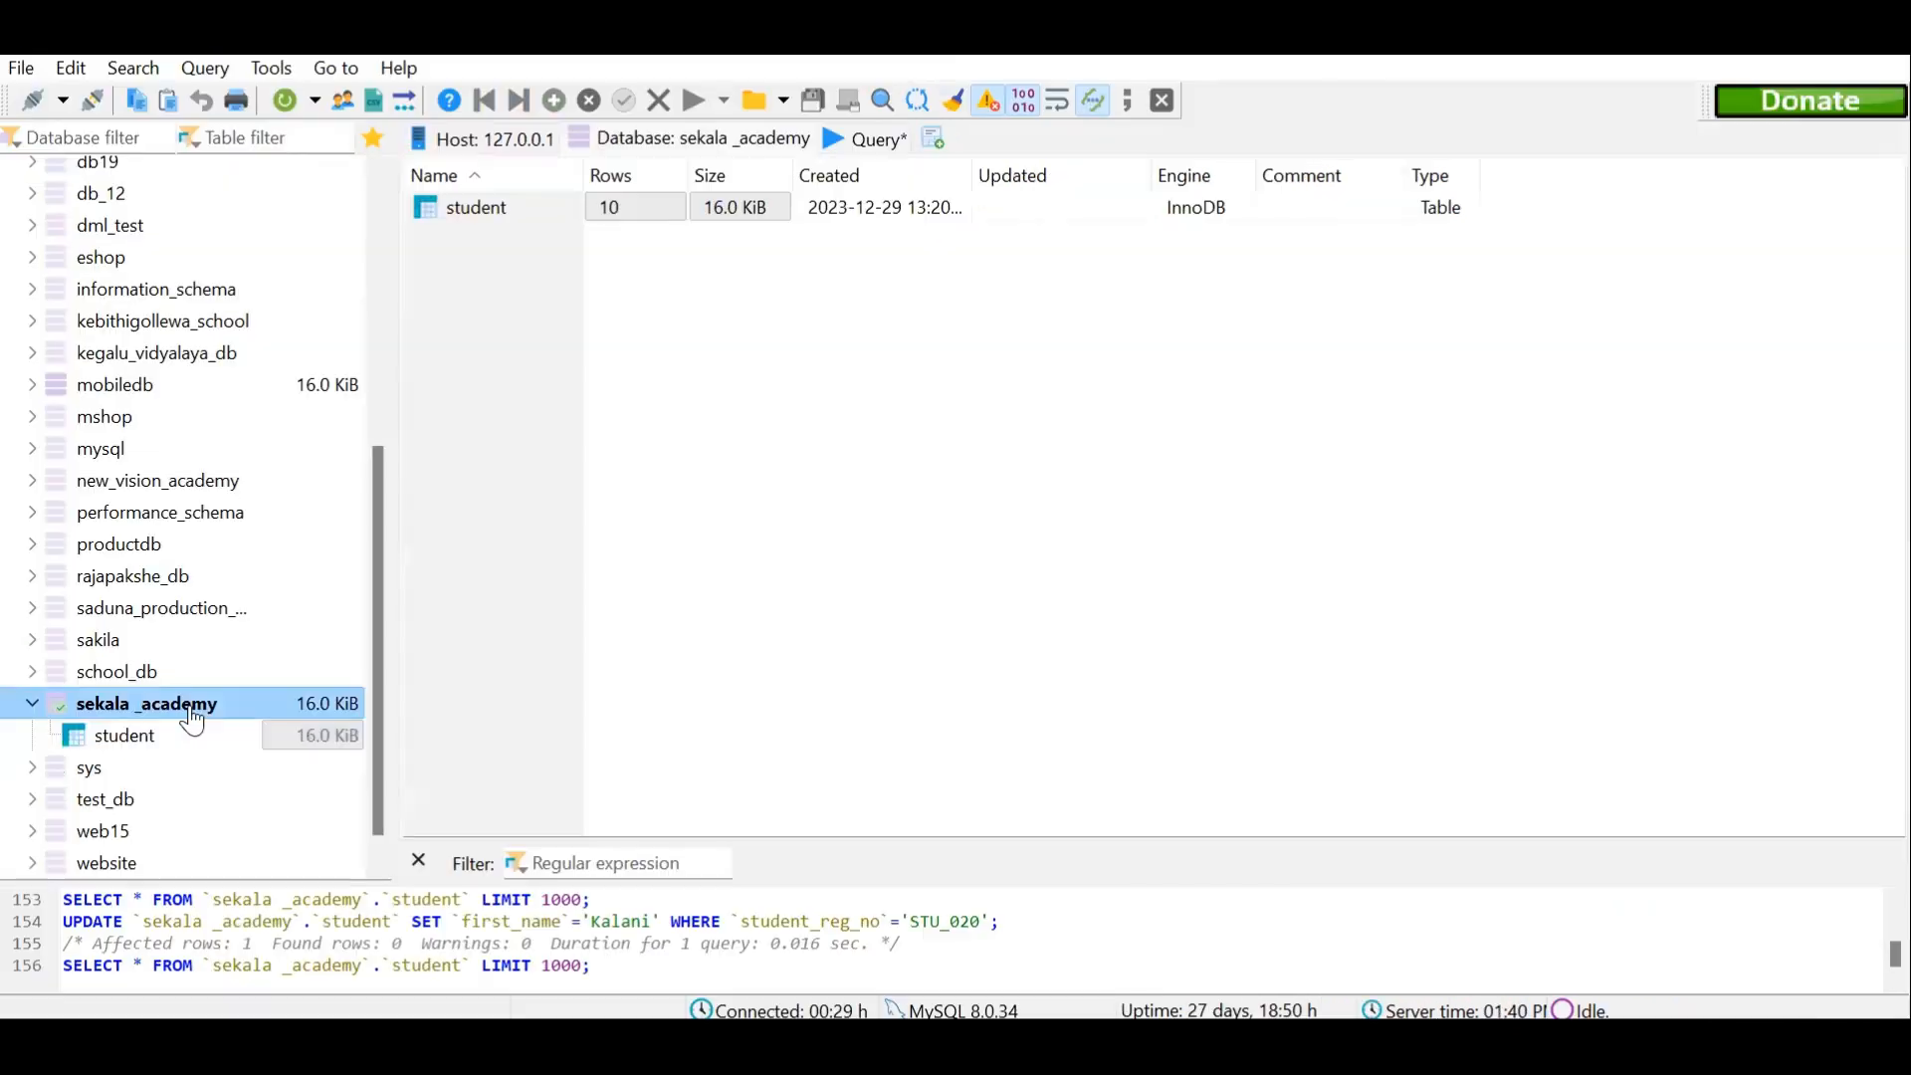
Inspect the student table's columns and the STU_020 update query, then return to the PDF
{"action": "left_click", "coordinate": [192, 726]}
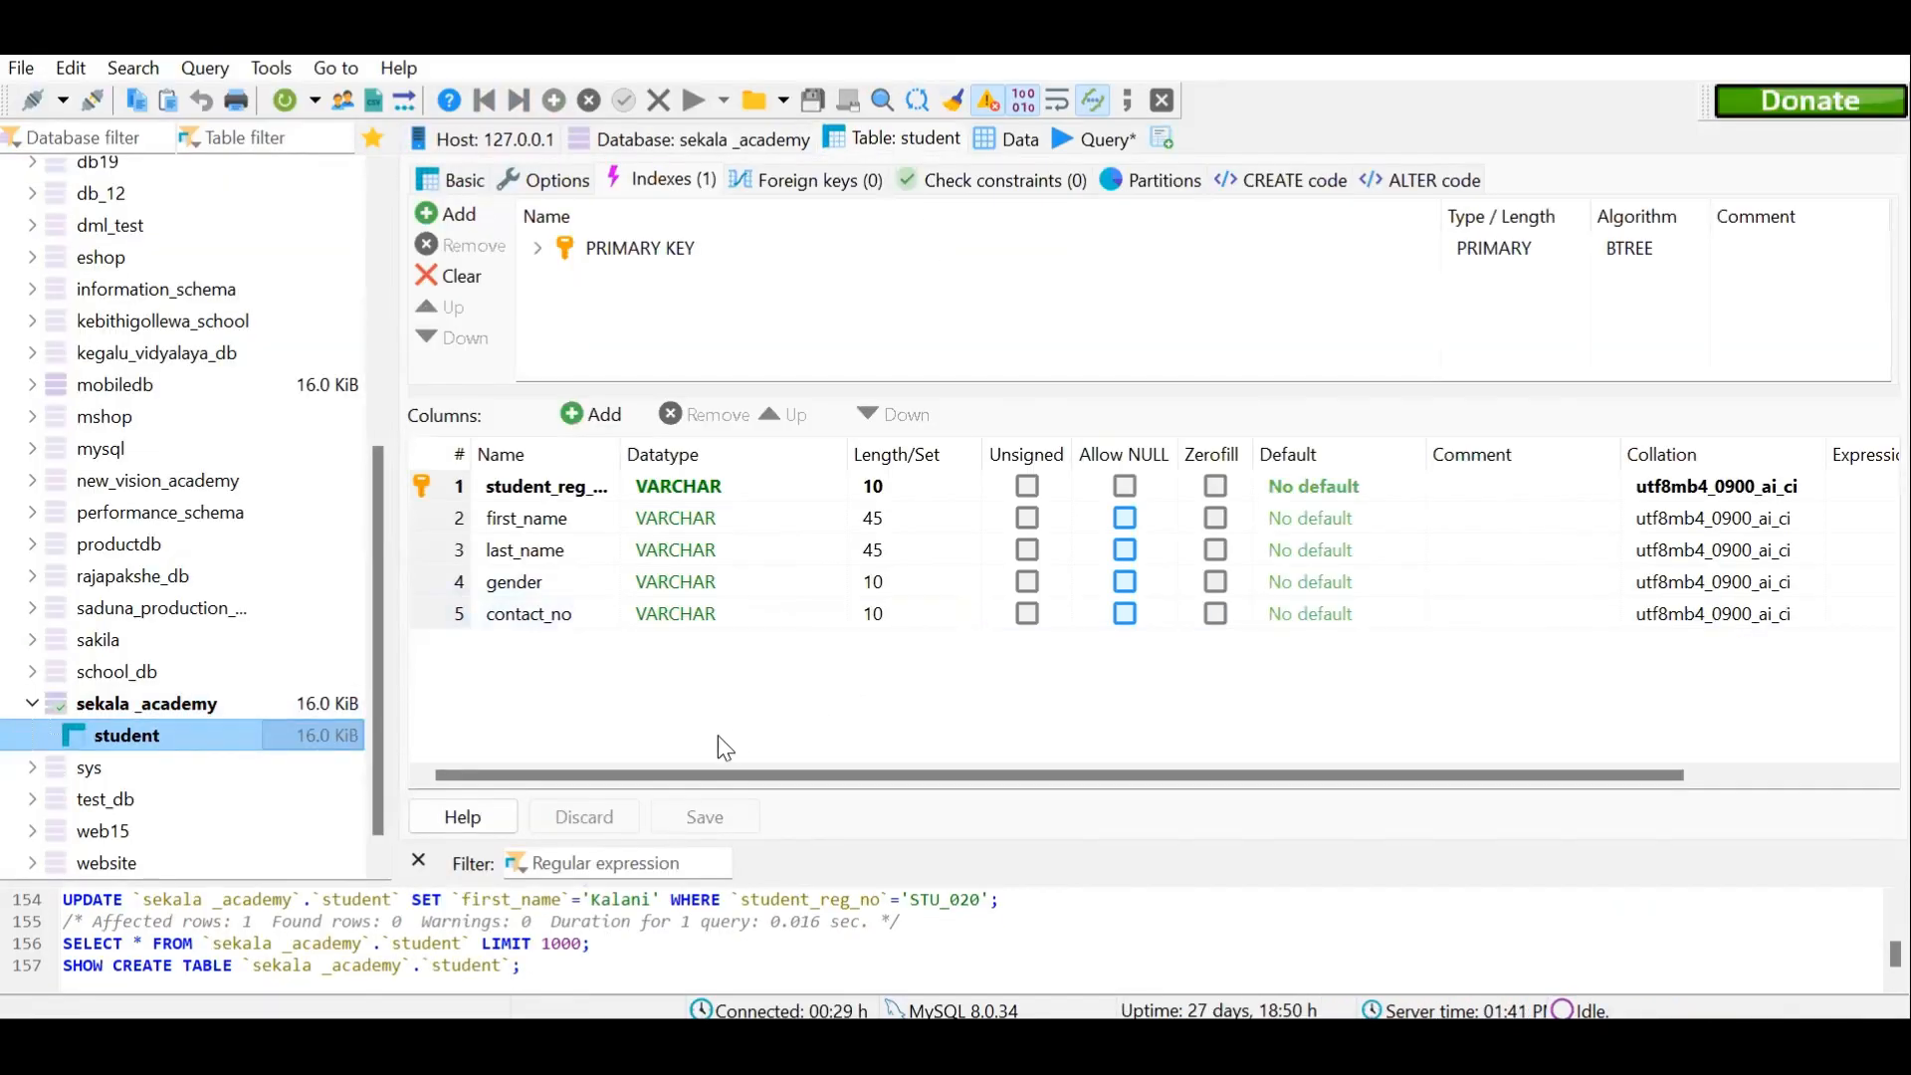
{"action": "left_click", "coordinate": [464, 498]}
{"action": "left_click", "coordinate": [1095, 139]}
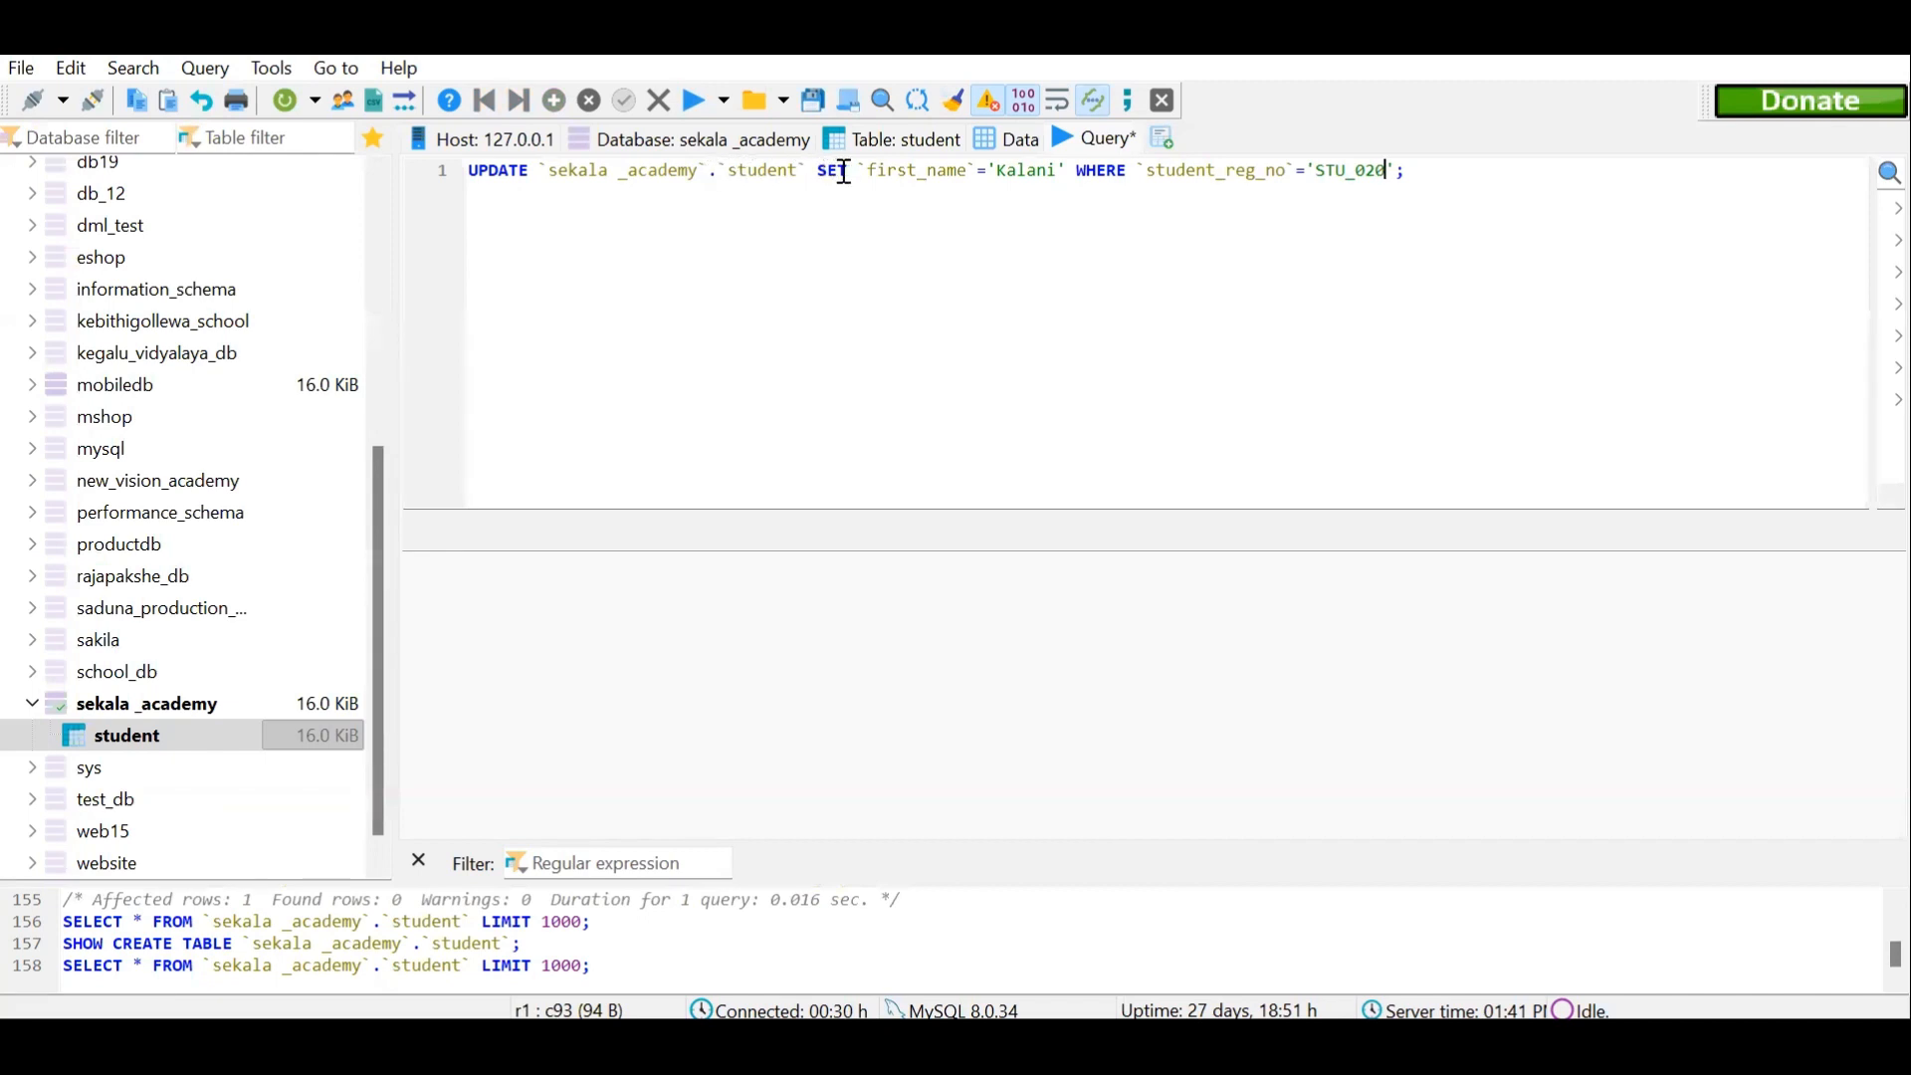
{"action": "left_click_drag", "start_coordinate": [858, 171], "coordinate": [1128, 172]}
{"action": "left_click", "coordinate": [1137, 171]}
{"action": "left_click_drag", "start_coordinate": [1157, 169], "coordinate": [1390, 180]}
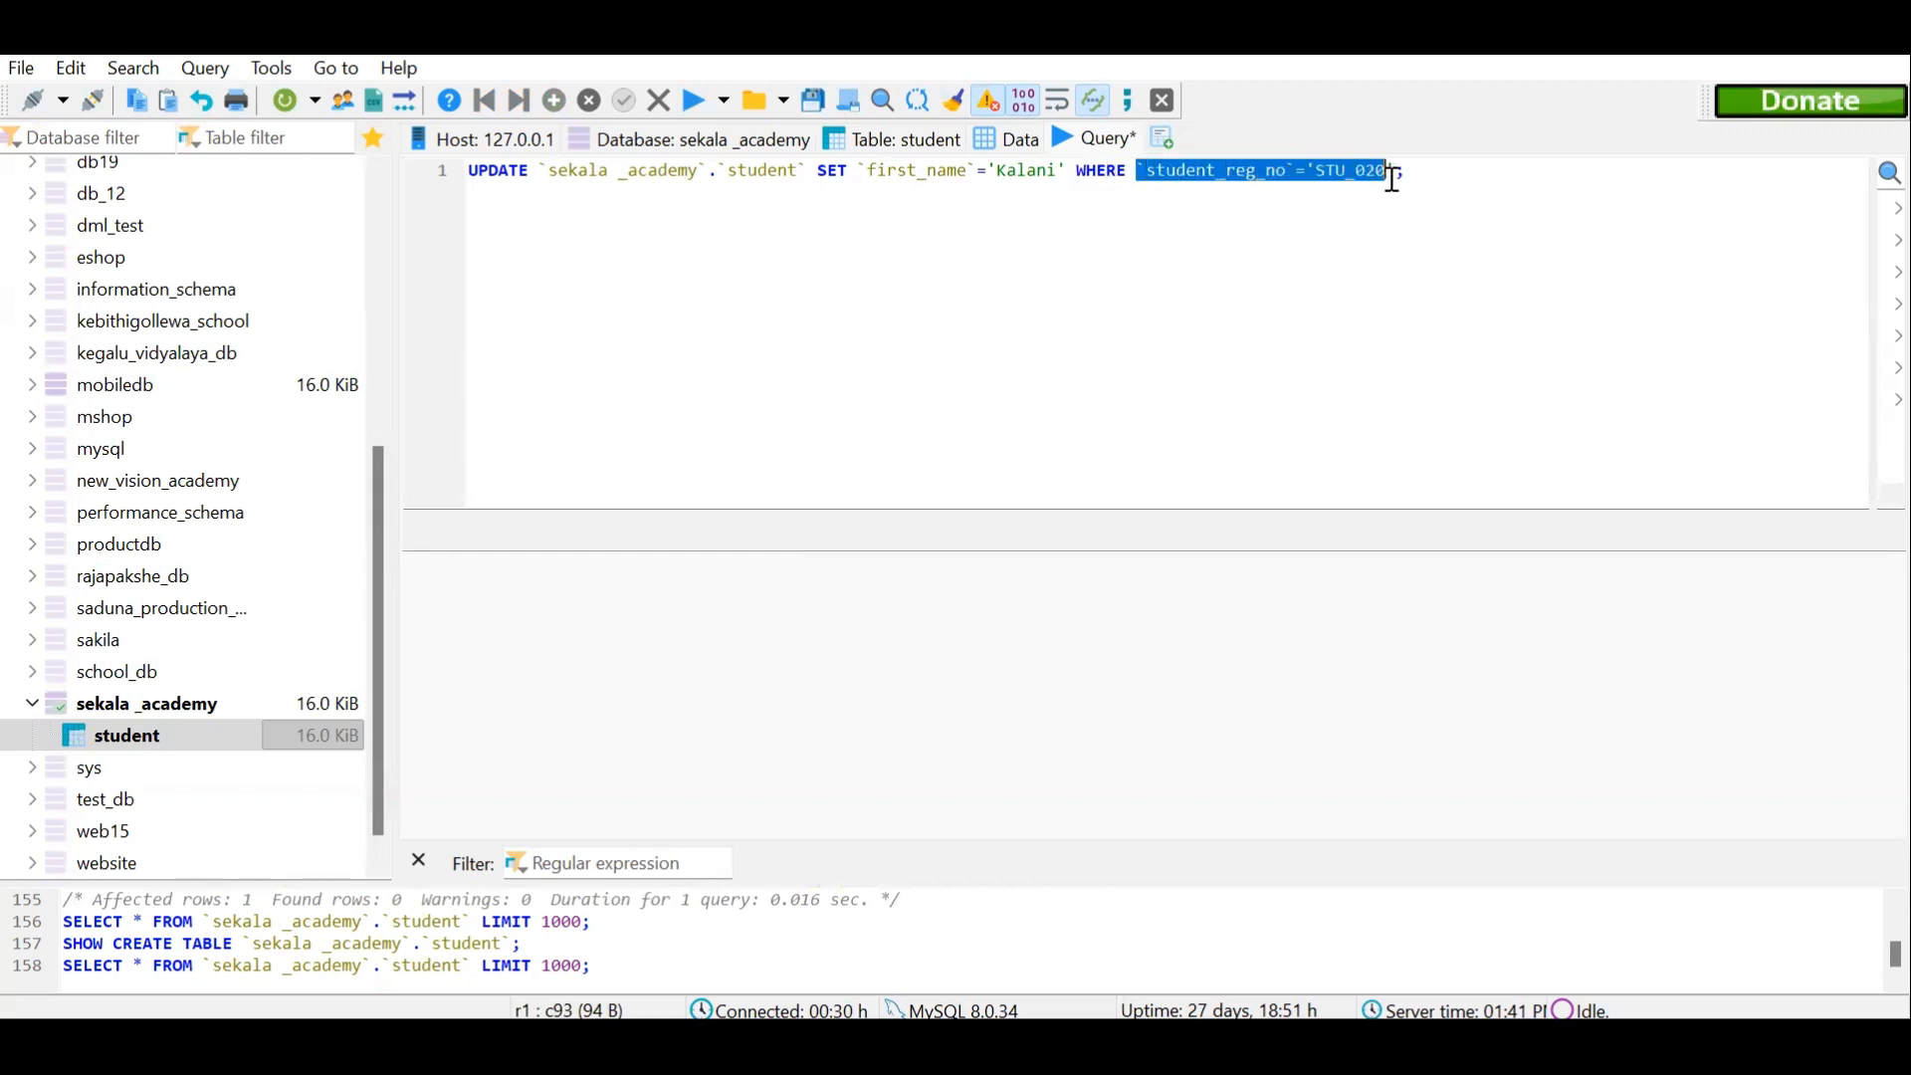
{"action": "left_click", "coordinate": [1394, 169]}
{"action": "key", "text": "alt+Tab"}
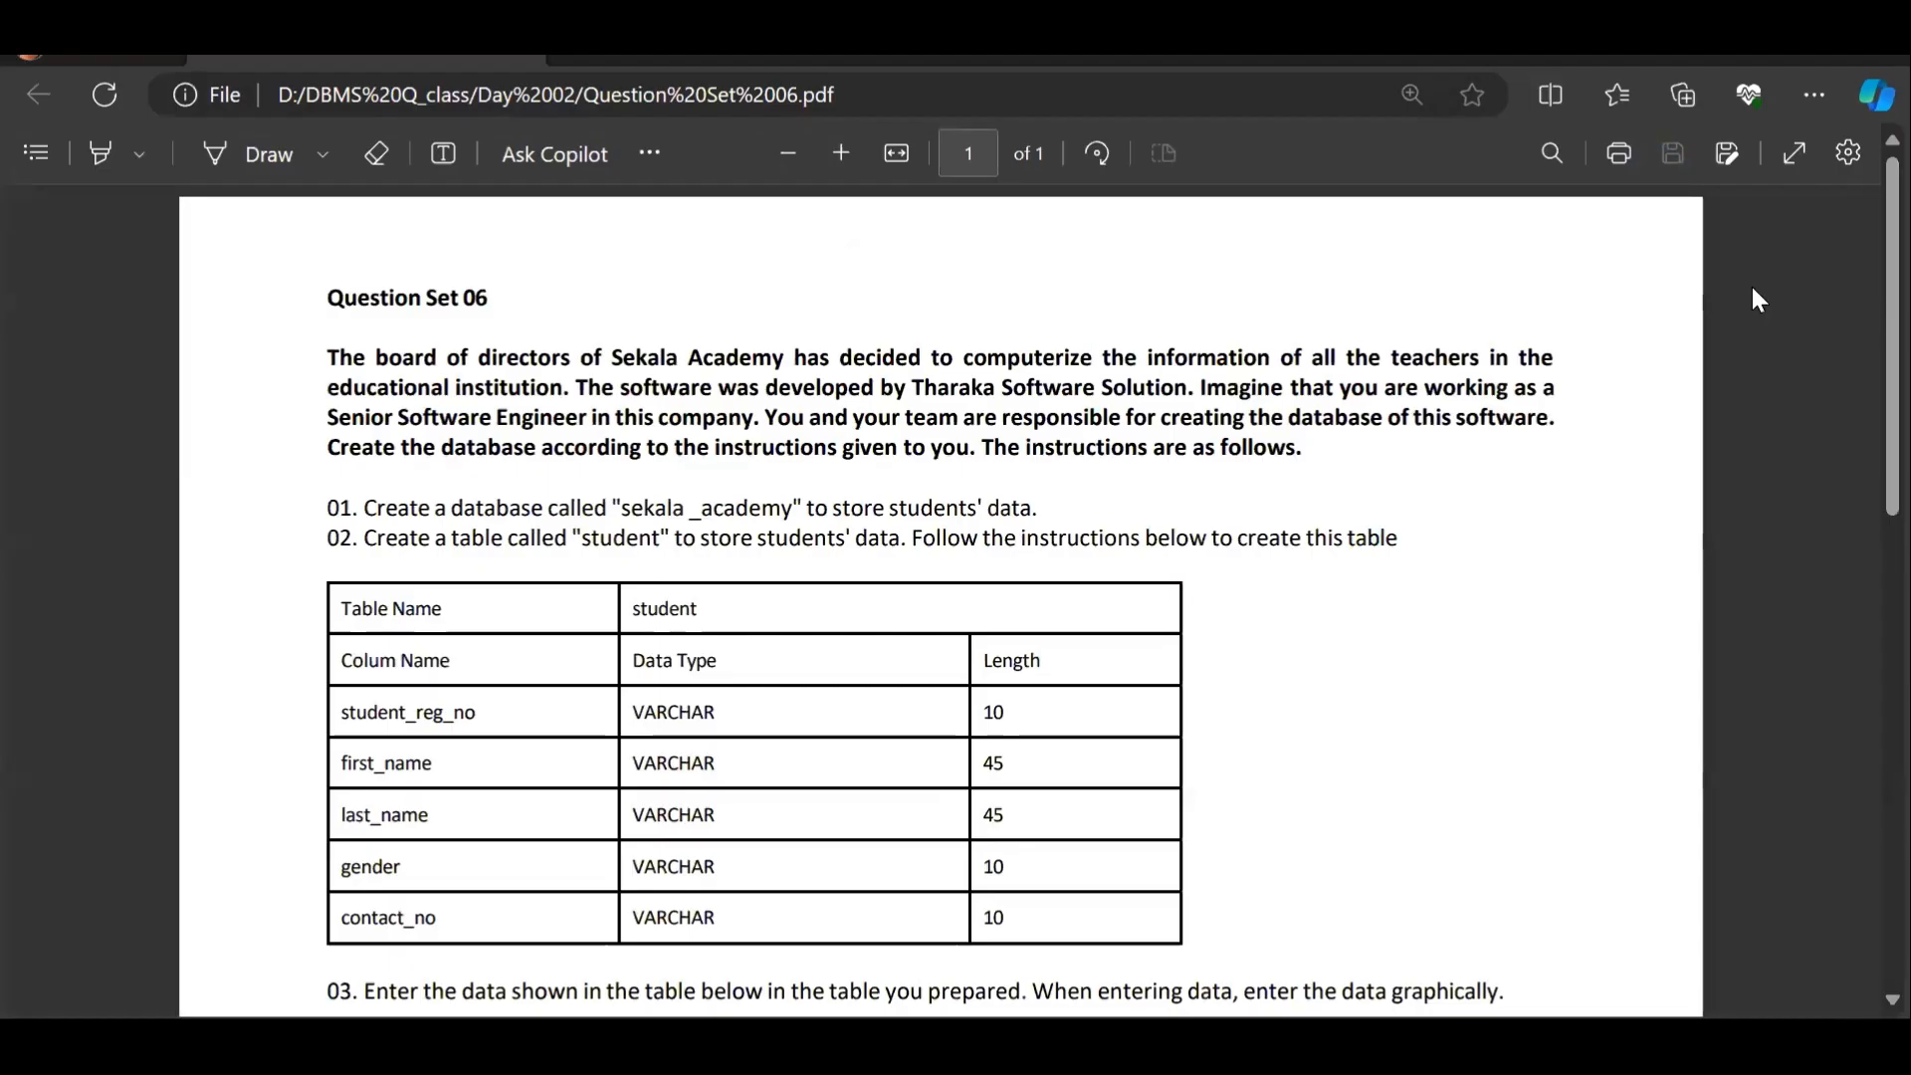